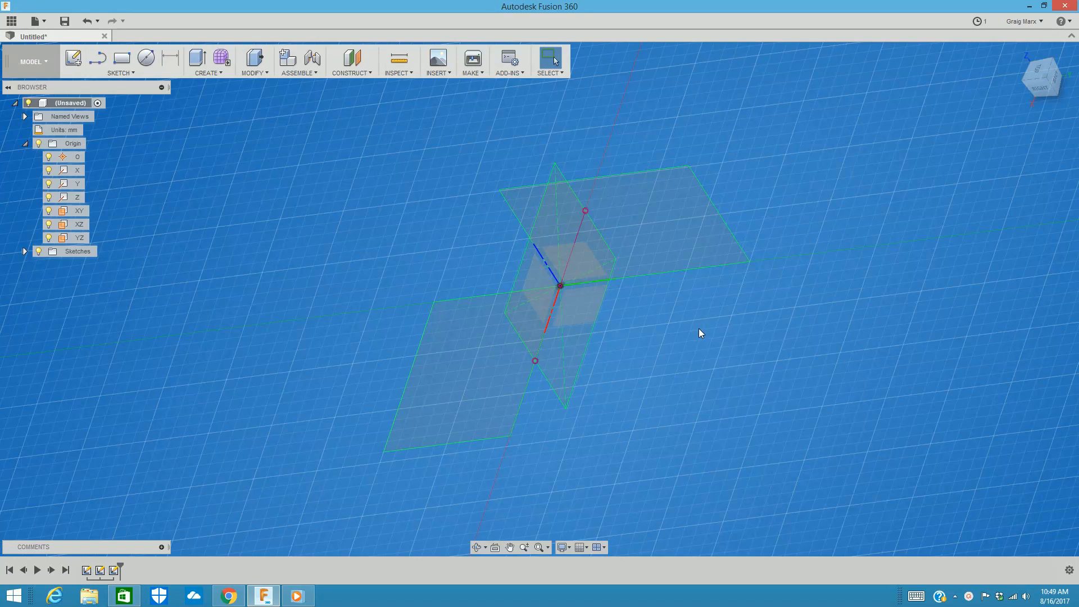
{"action": "mouse_move", "coordinate": [1047, 87]}
{"action": "left_mouse_down"}
{"action": "mouse_move", "coordinate": [1044, 76]}
{"action": "mouse_move", "coordinate": [1050, 89]}
{"action": "left_mouse_up"}
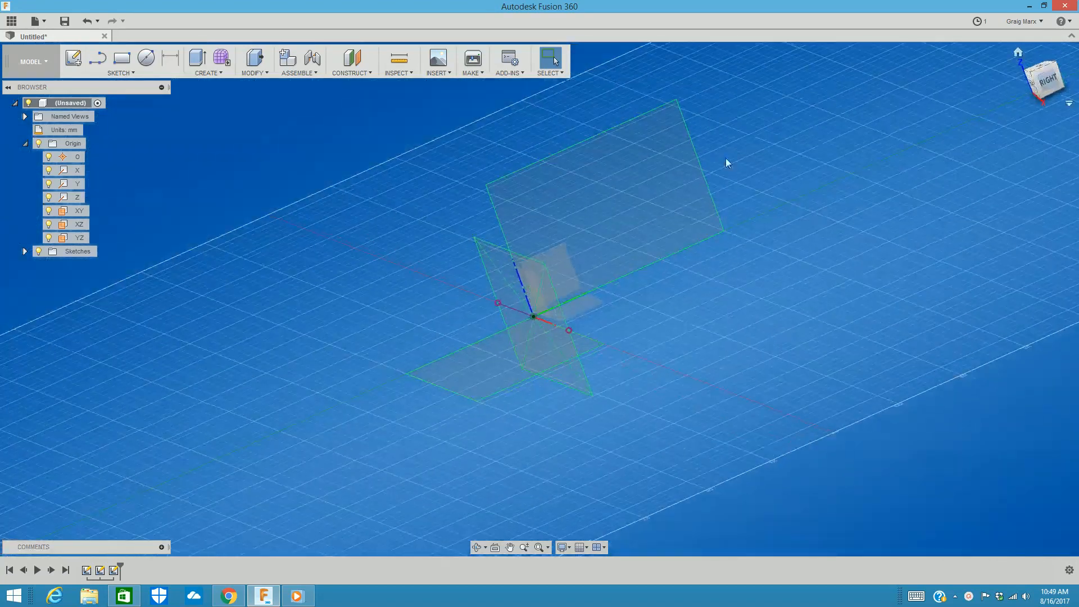
{"action": "left_click", "coordinate": [502, 251]}
{"action": "right_click", "coordinate": [554, 301]}
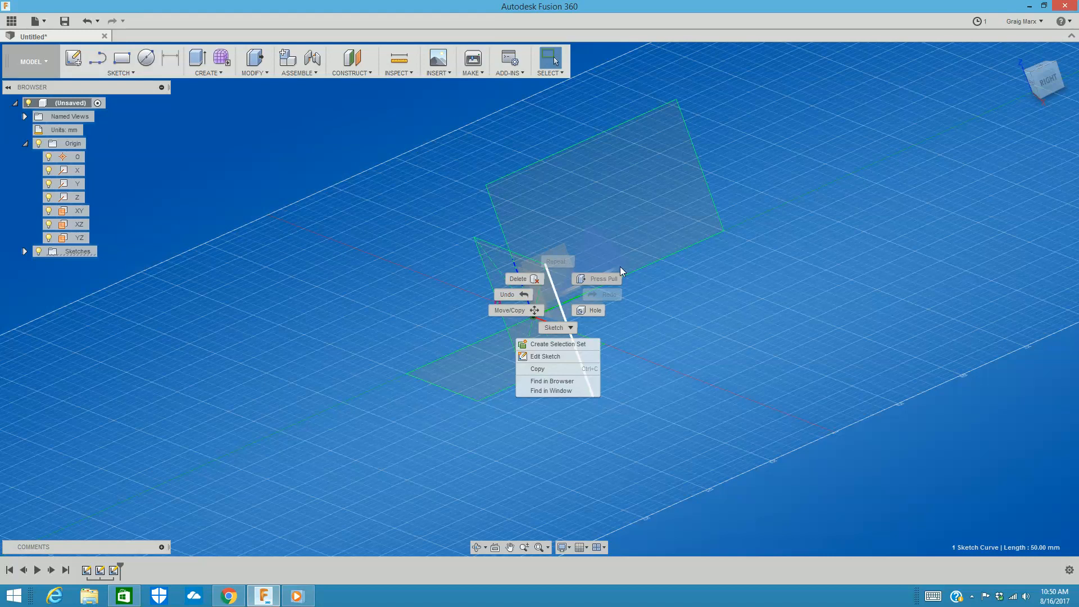
{"action": "left_click", "coordinate": [772, 301]}
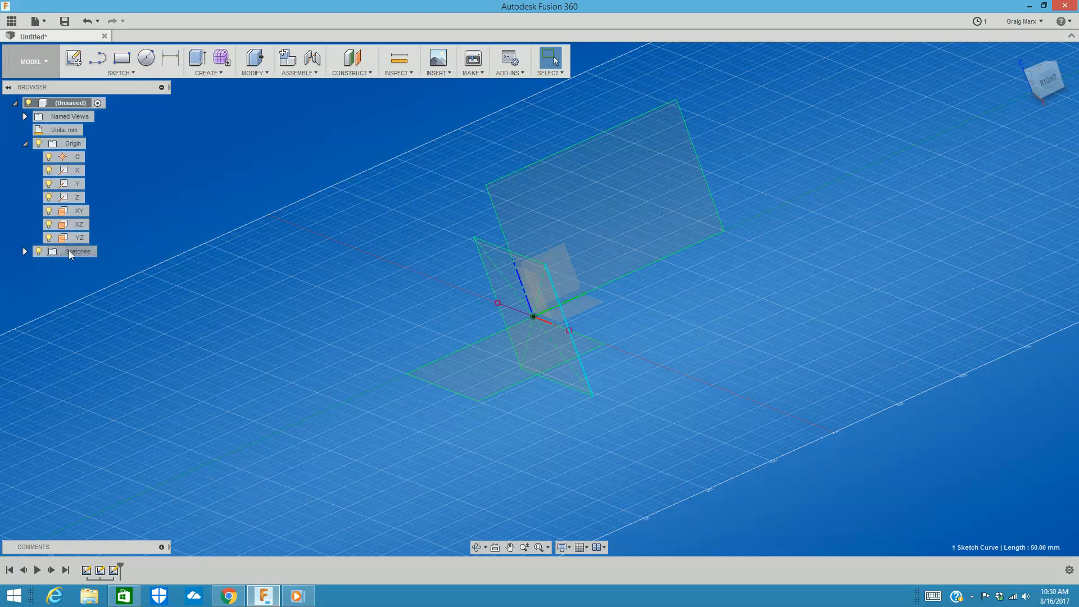
Toggle the visibility of the whole Sketches folder off and on, and hide Sketch4 and Sketch3 so only Sketch2 is shown
{"action": "left_click", "coordinate": [38, 251]}
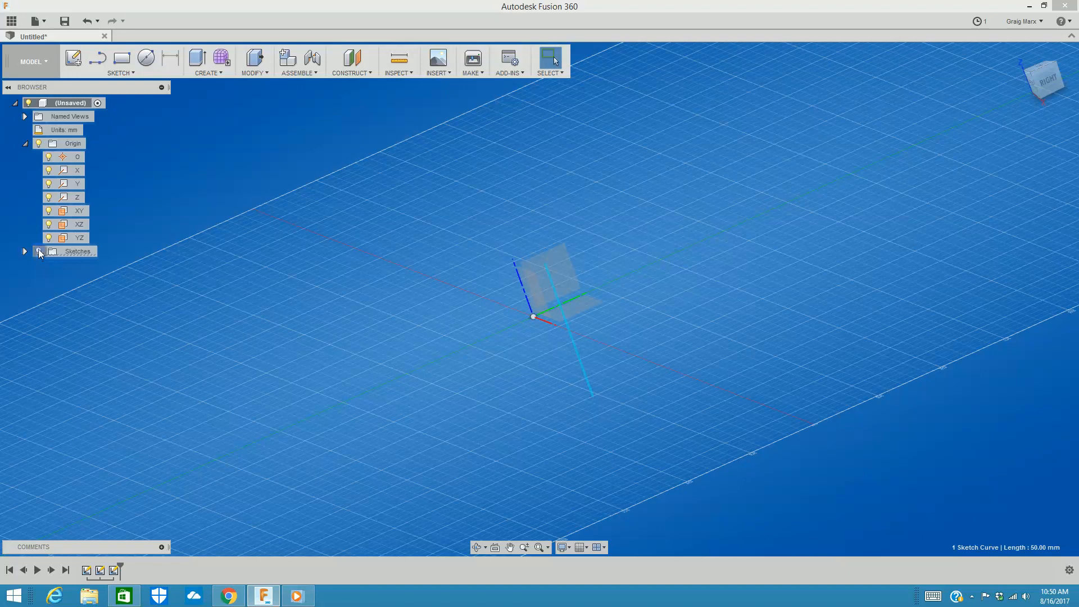
{"action": "left_click", "coordinate": [38, 251]}
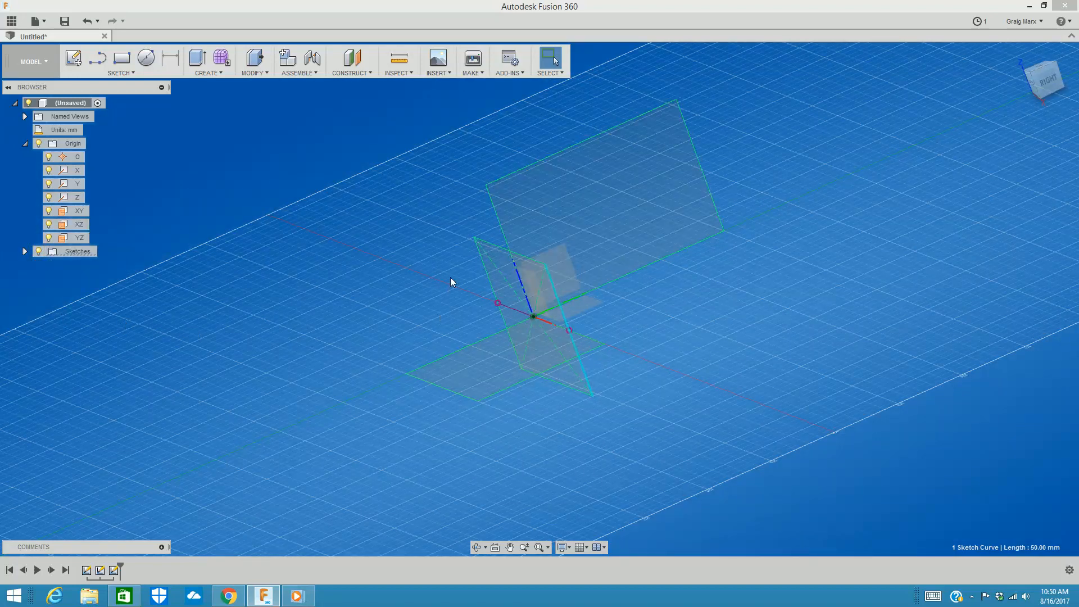
{"action": "left_click", "coordinate": [25, 251]}
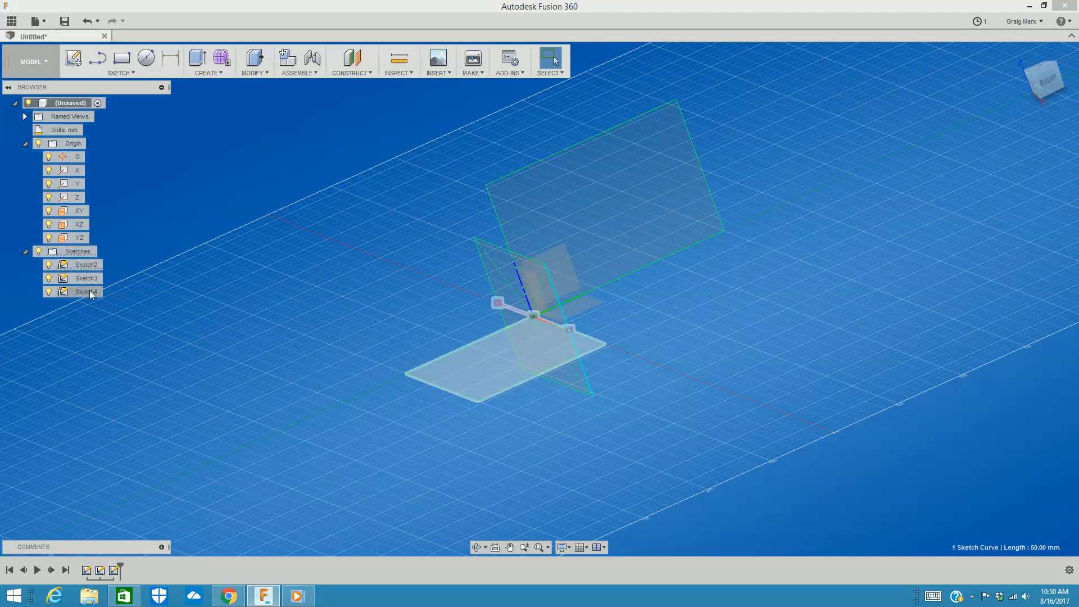
{"action": "left_click", "coordinate": [49, 292]}
{"action": "left_click", "coordinate": [49, 279]}
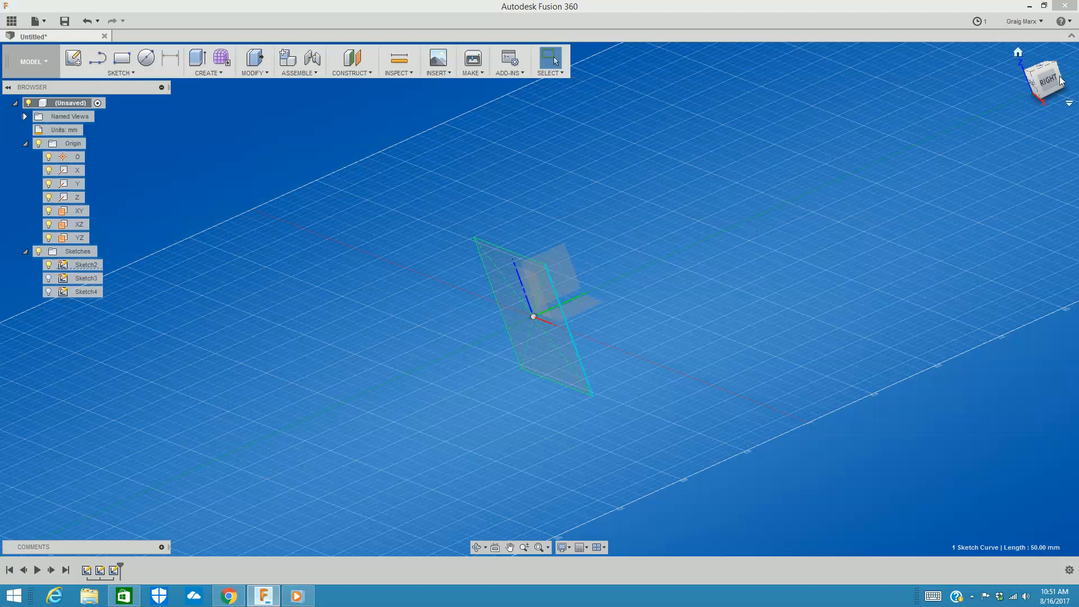
{"action": "middle_click_drag", "start_coordinate": [767, 245], "coordinate": [680, 256], "text": "shift"}
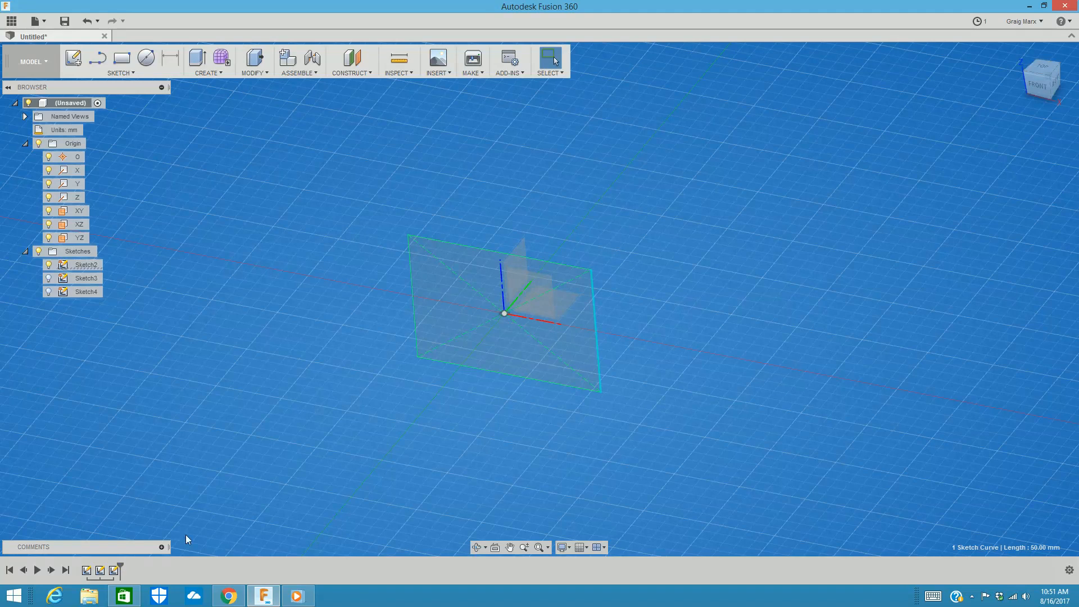
Roll the history marker back and forward through the three sketches, showing Sketch3 and Sketch4 again
{"action": "left_click", "coordinate": [119, 564]}
{"action": "left_click_drag", "start_coordinate": [121, 565], "coordinate": [93, 564]}
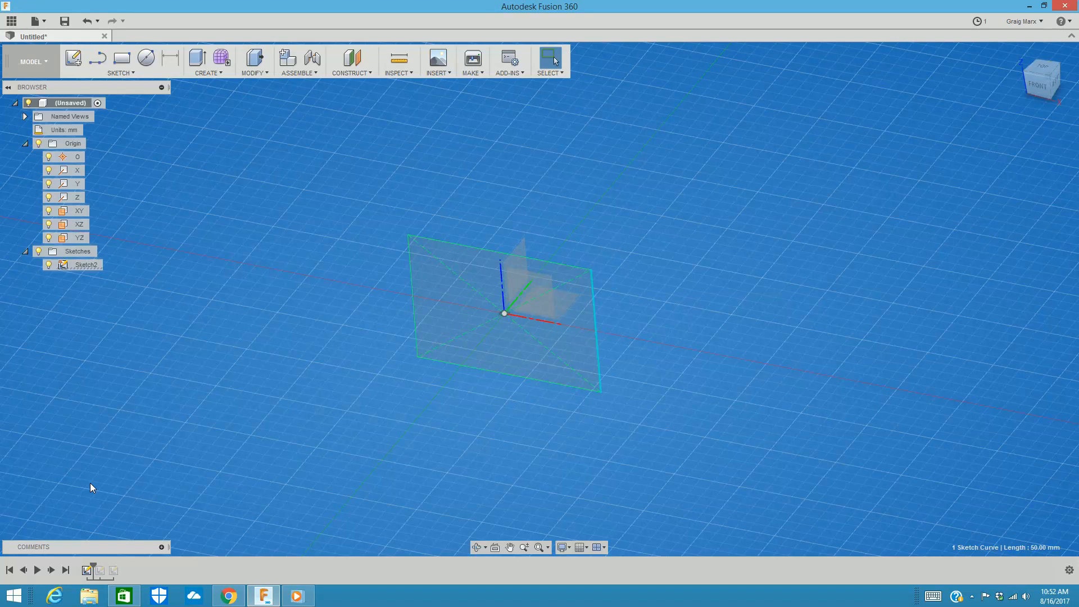
{"action": "left_click_drag", "start_coordinate": [94, 565], "coordinate": [108, 570]}
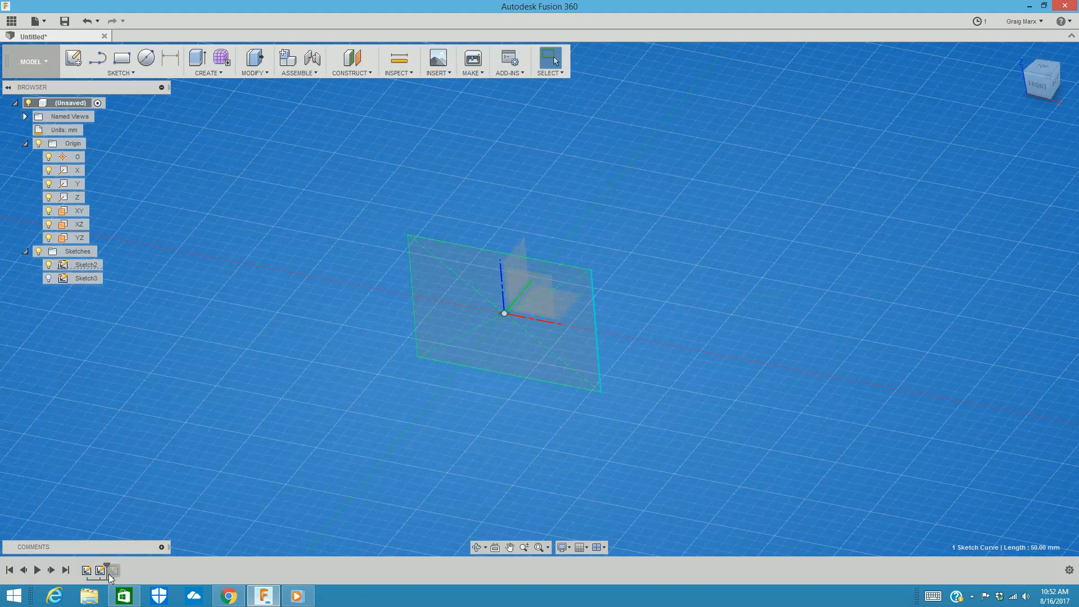
{"action": "left_click", "coordinate": [50, 278]}
{"action": "left_click_drag", "start_coordinate": [110, 572], "coordinate": [120, 571]}
{"action": "left_click", "coordinate": [49, 292]}
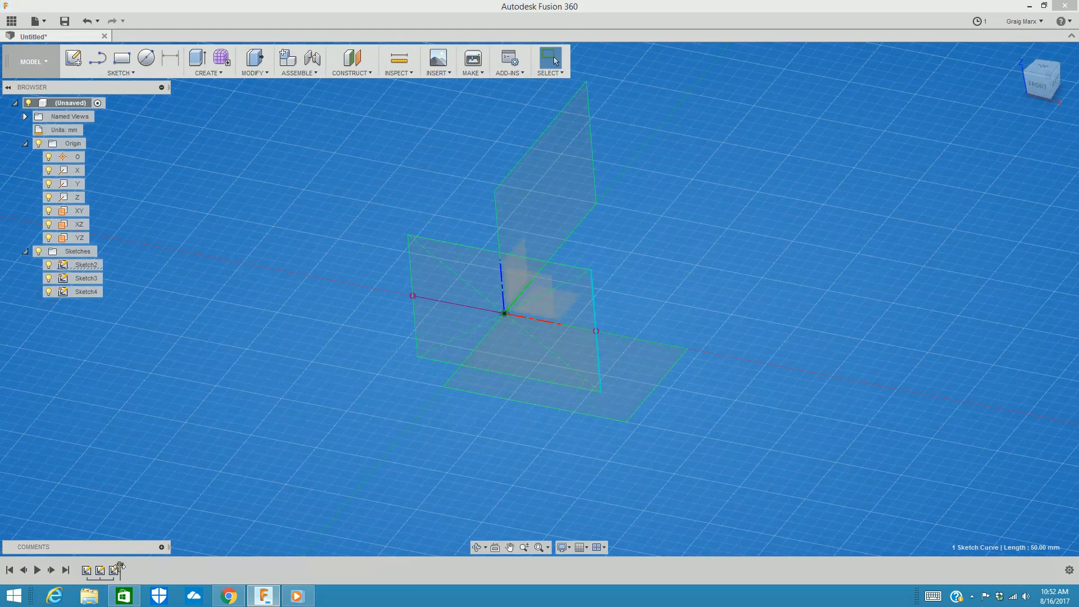
{"action": "left_click_drag", "start_coordinate": [121, 565], "coordinate": [83, 563]}
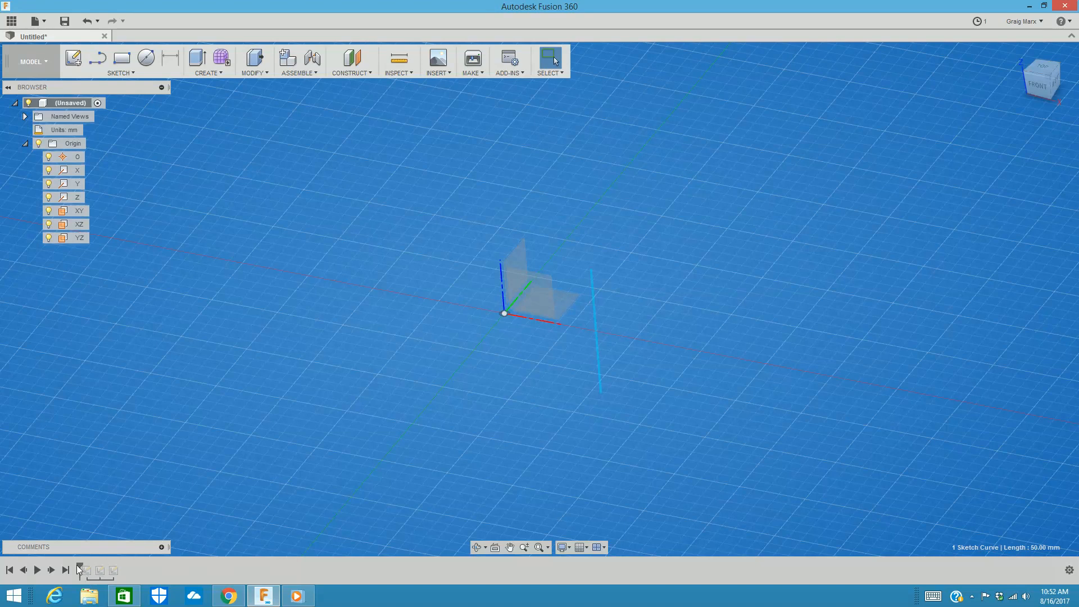
{"action": "mouse_move", "coordinate": [79, 565]}
{"action": "left_mouse_down"}
{"action": "mouse_move", "coordinate": [136, 570]}
{"action": "mouse_move", "coordinate": [44, 563]}
{"action": "mouse_move", "coordinate": [120, 565]}
{"action": "left_mouse_up"}
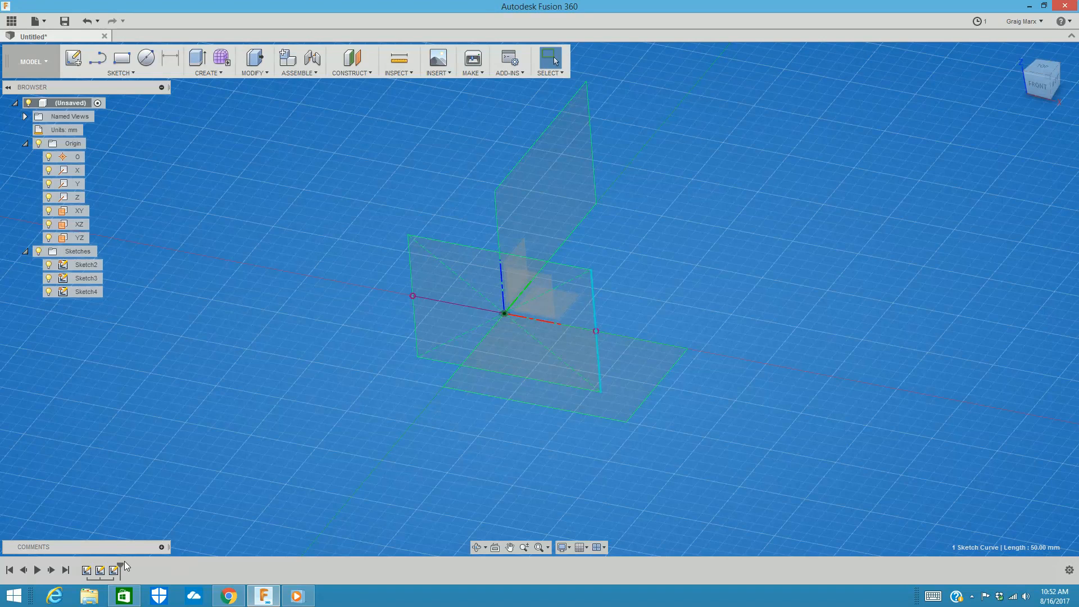
Roll the history marker back to just after Sketch2 and open Sketch2 for editing
{"action": "left_click_drag", "start_coordinate": [120, 567], "coordinate": [94, 567]}
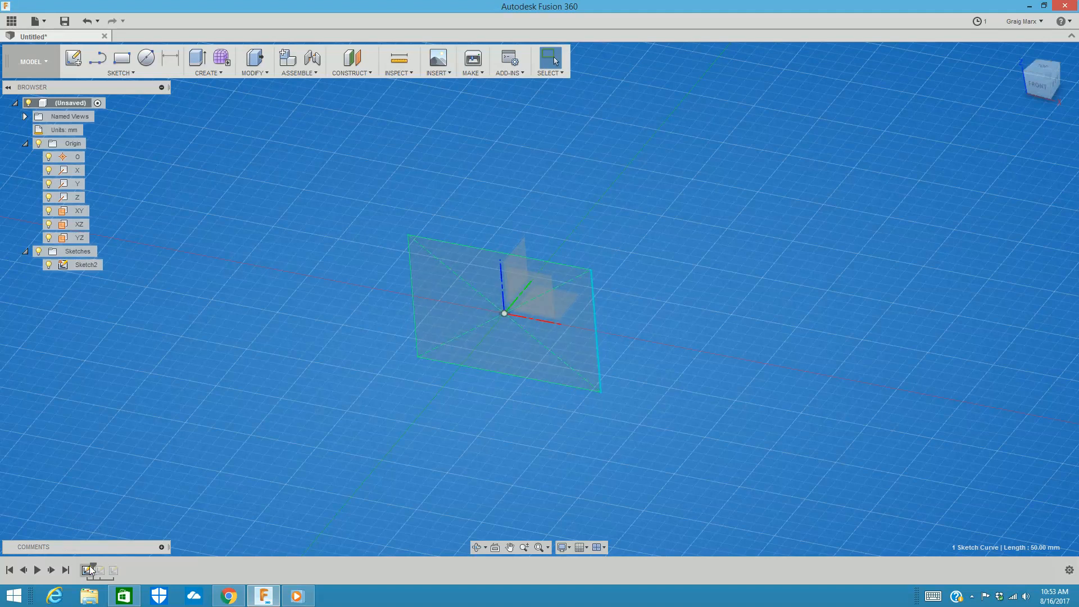
{"action": "right_click", "coordinate": [86, 571]}
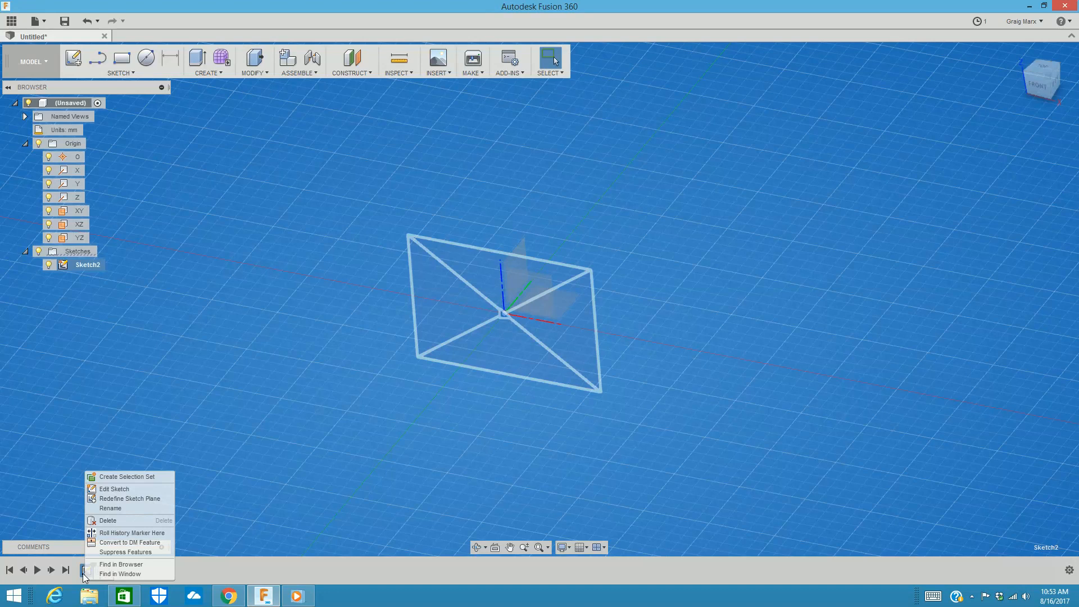
{"action": "left_click", "coordinate": [119, 492]}
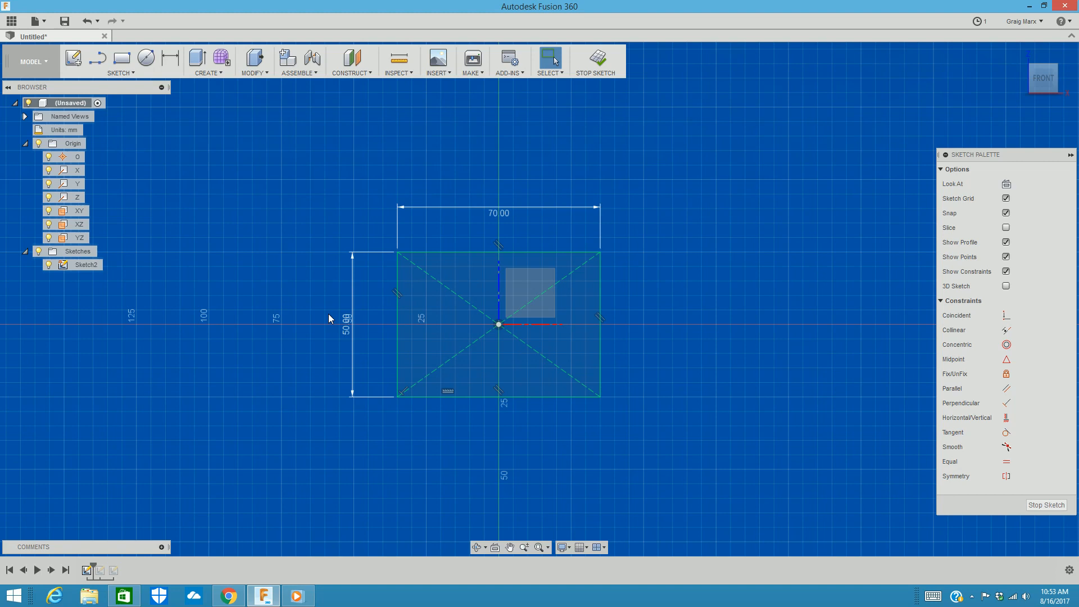
Set the rectangle's horizontal dimension to 50 mm and its vertical dimension to 25 mm
{"action": "double_click", "coordinate": [494, 216]}
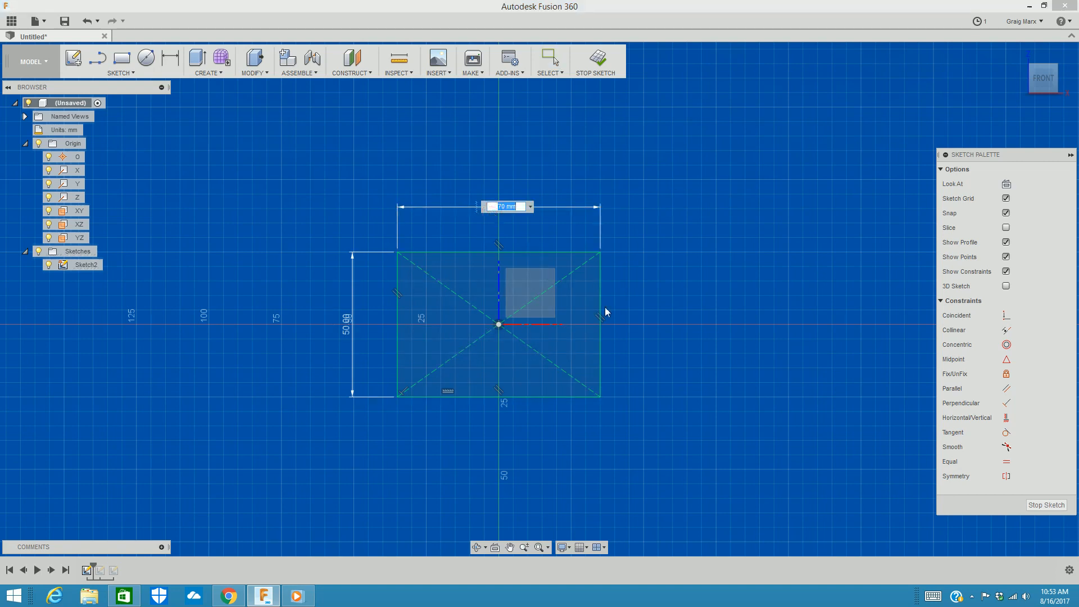
{"action": "type", "text": "50"}
{"action": "double_click", "coordinate": [345, 328]}
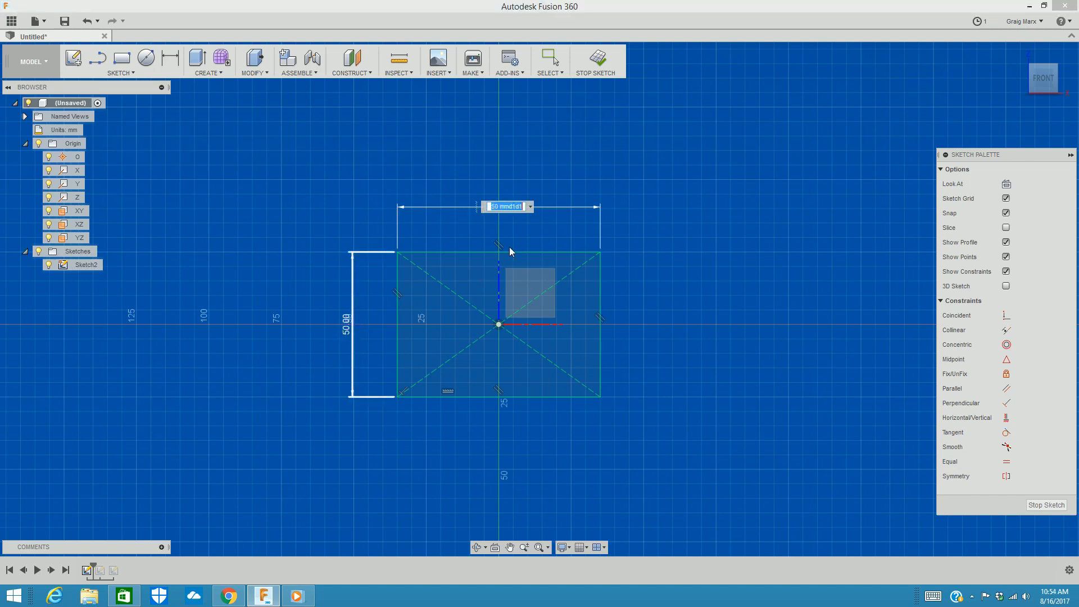
{"action": "left_click", "coordinate": [489, 207]}
{"action": "key", "text": "BackSpace"}
{"action": "key", "text": "BackSpace"}
{"action": "key", "text": "BackSpace"}
{"action": "key", "text": "BackSpace"}
{"action": "key", "text": "Return"}
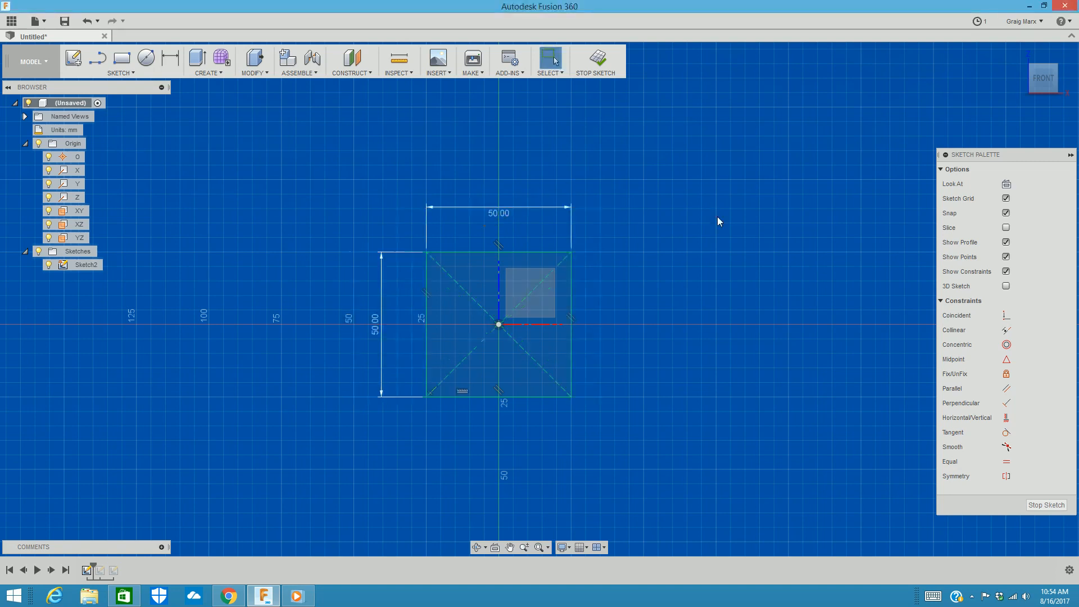
{"action": "double_click", "coordinate": [376, 332]}
{"action": "type", "text": "25"}
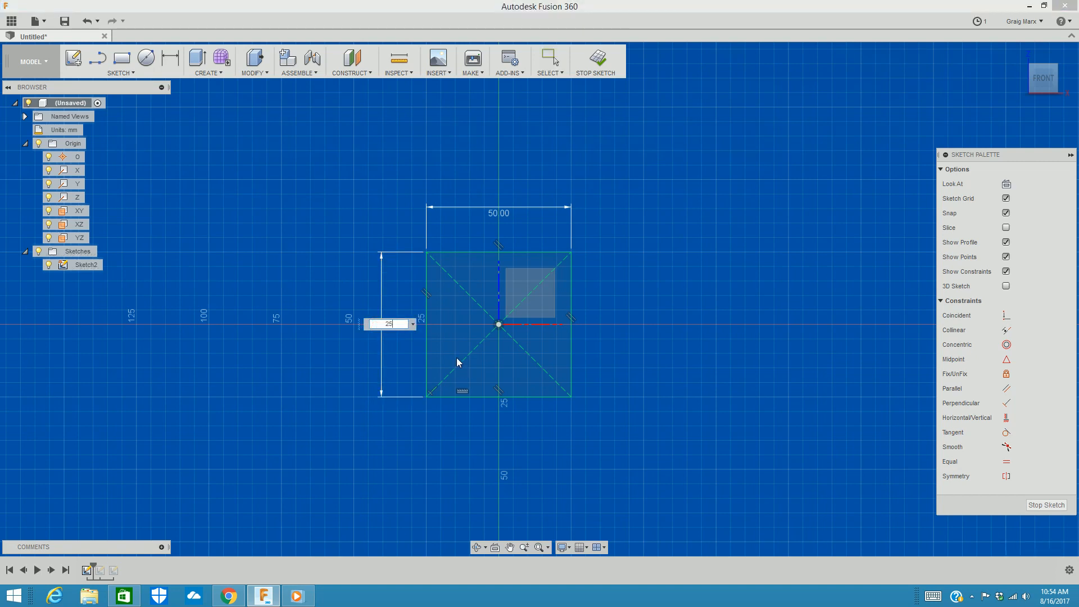
{"action": "key", "text": "Return"}
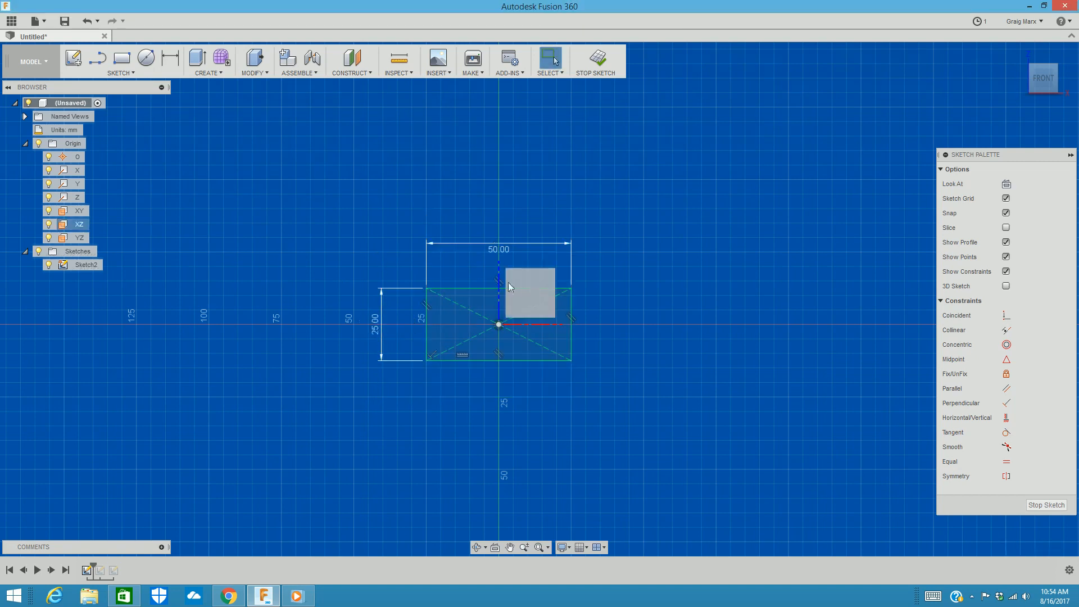
Restore the rectangle's dimensions to 70 mm horizontally and 50 mm vertically
{"action": "double_click", "coordinate": [502, 253]}
{"action": "type", "text": "70"}
{"action": "double_click", "coordinate": [377, 329]}
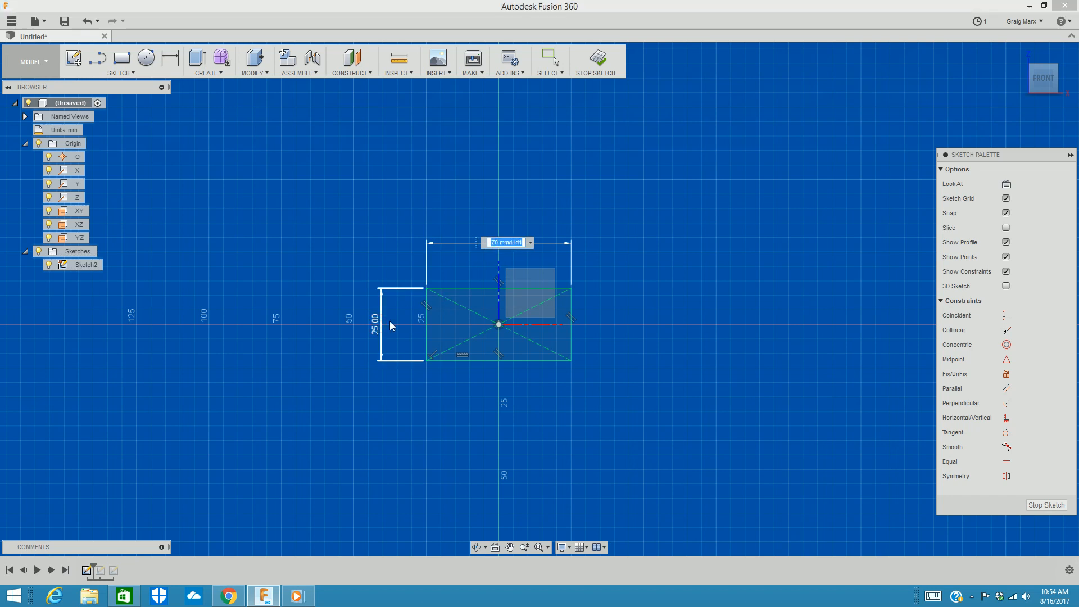
{"action": "type", "text": "70"}
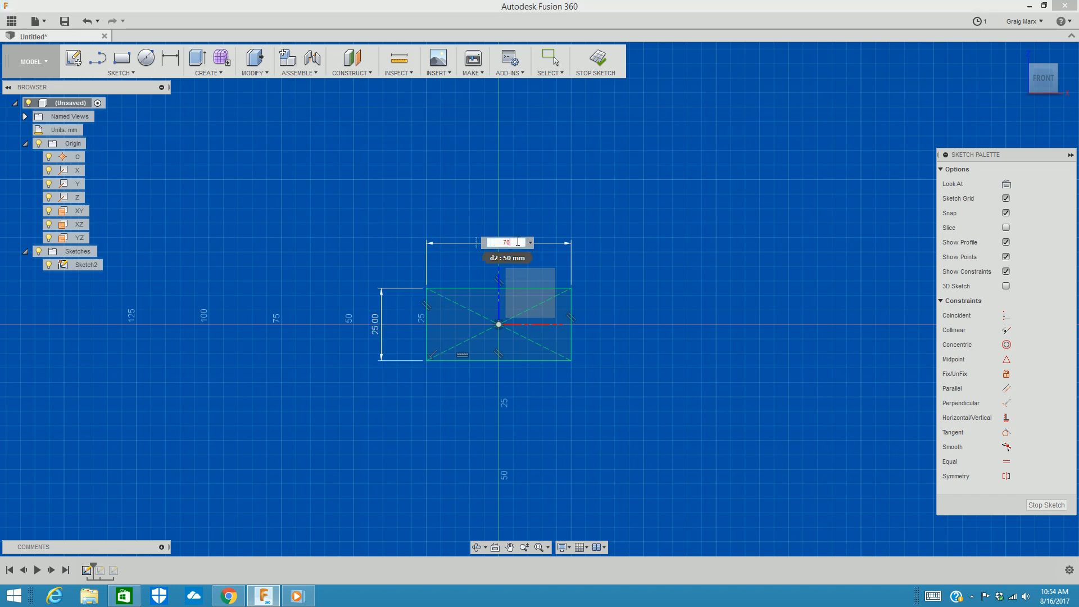
{"action": "key", "text": "Return"}
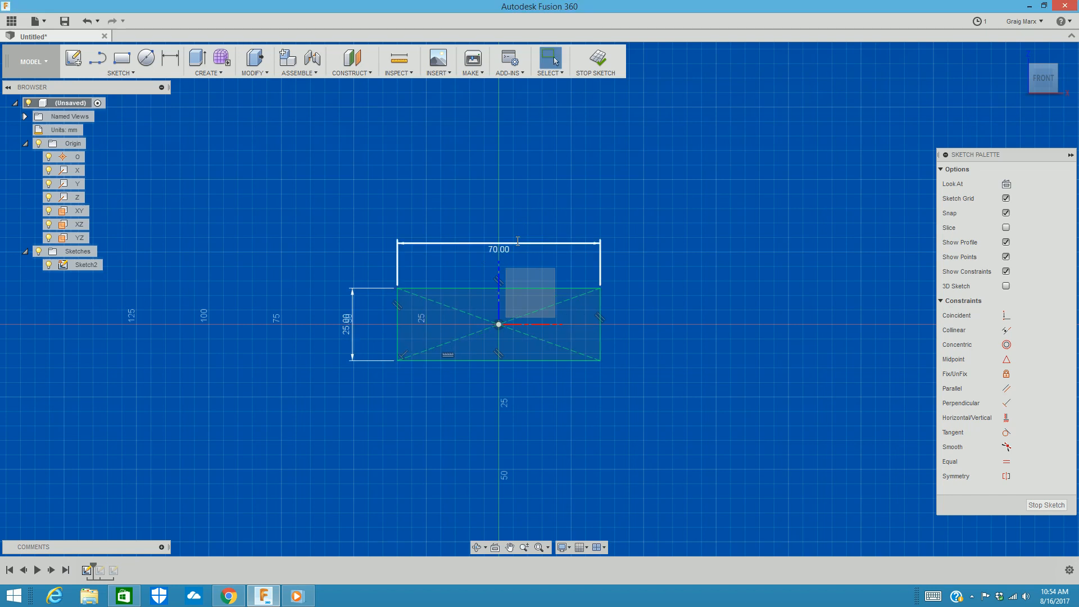
{"action": "double_click", "coordinate": [344, 324]}
{"action": "type", "text": "50"}
{"action": "key", "text": "Return"}
{"action": "key", "text": "Escape"}
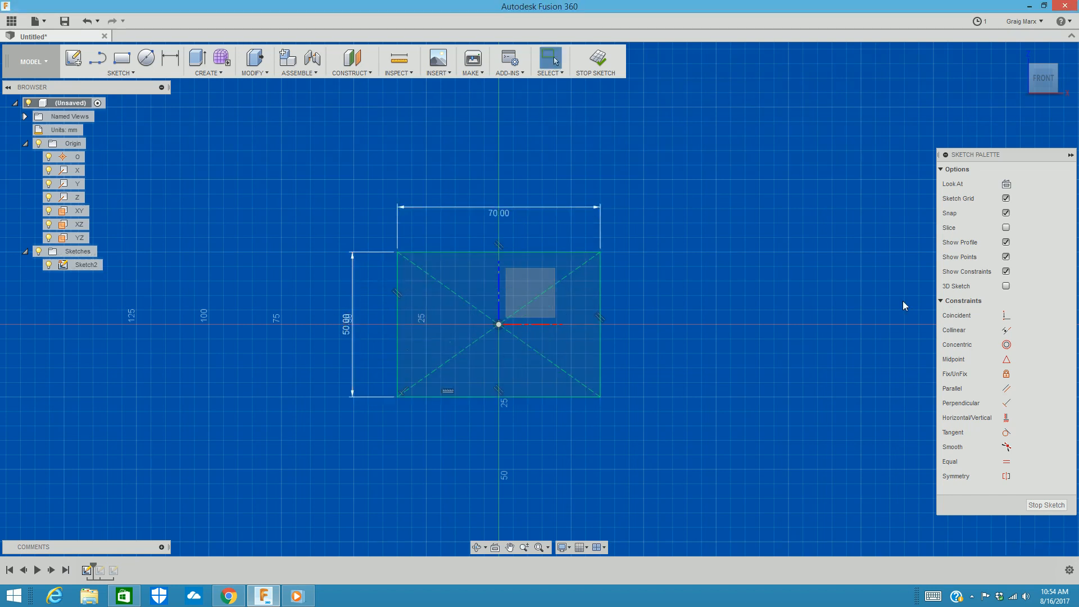
Try to add a second length dimension to the rectangle's upper edge
{"action": "left_click", "coordinate": [171, 61]}
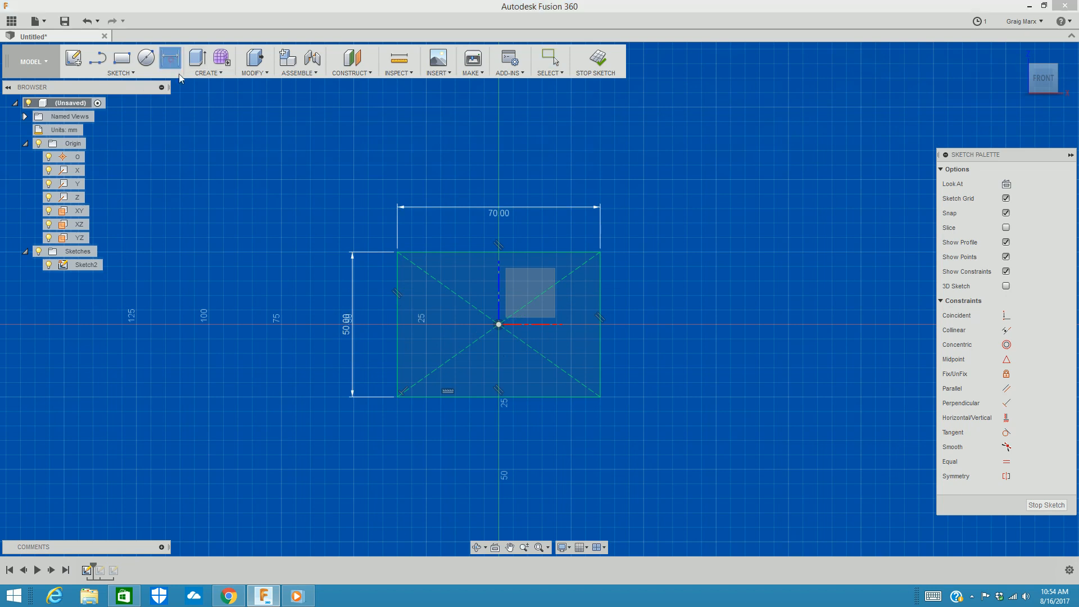
{"action": "left_click", "coordinate": [477, 253]}
{"action": "left_click", "coordinate": [503, 149]}
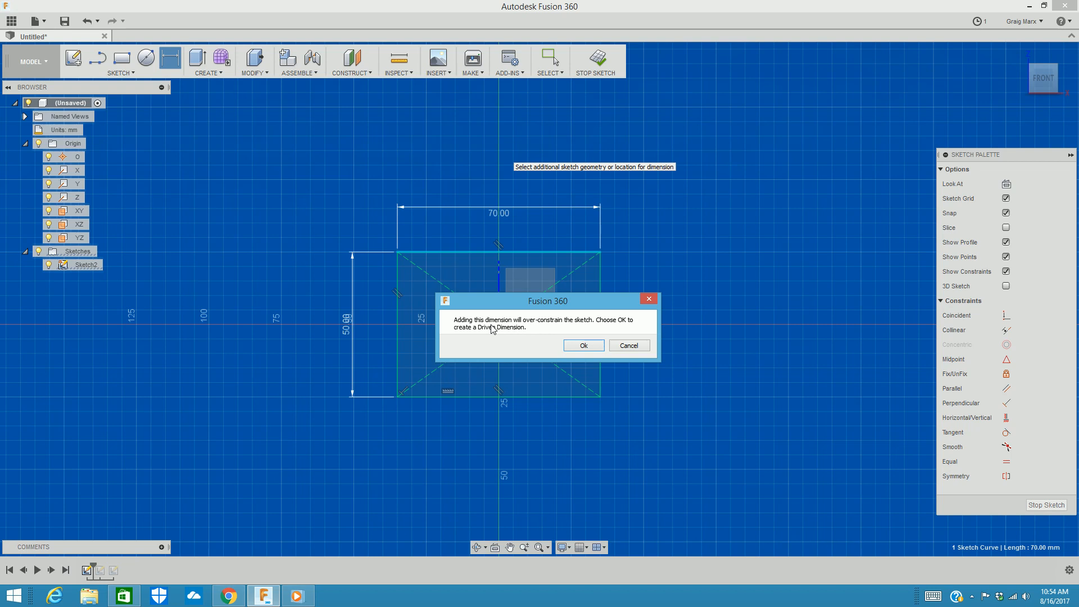
{"action": "left_click", "coordinate": [631, 346]}
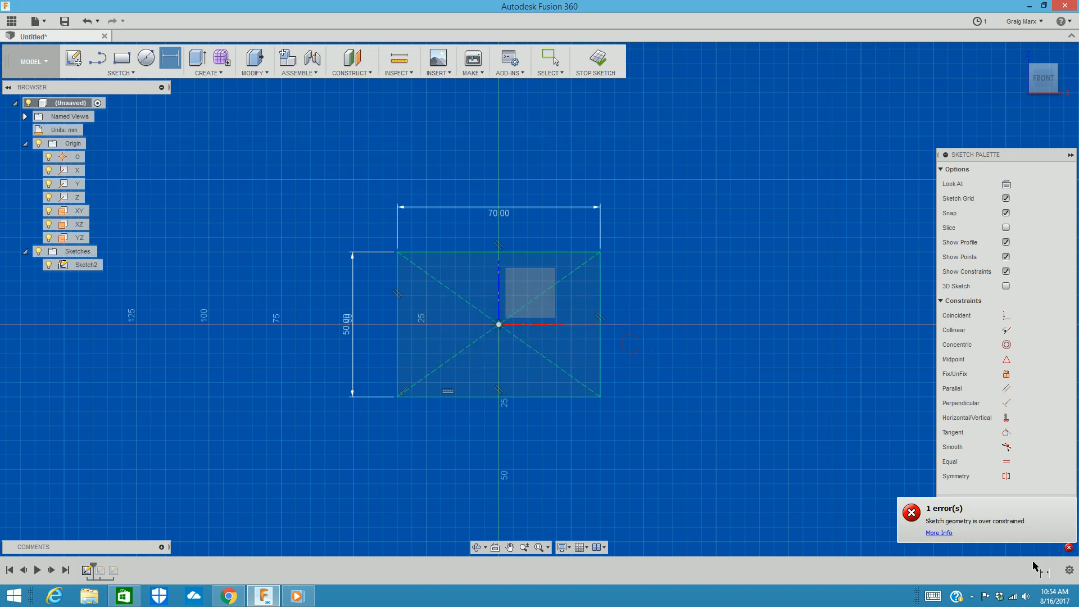
{"action": "key", "text": "Escape"}
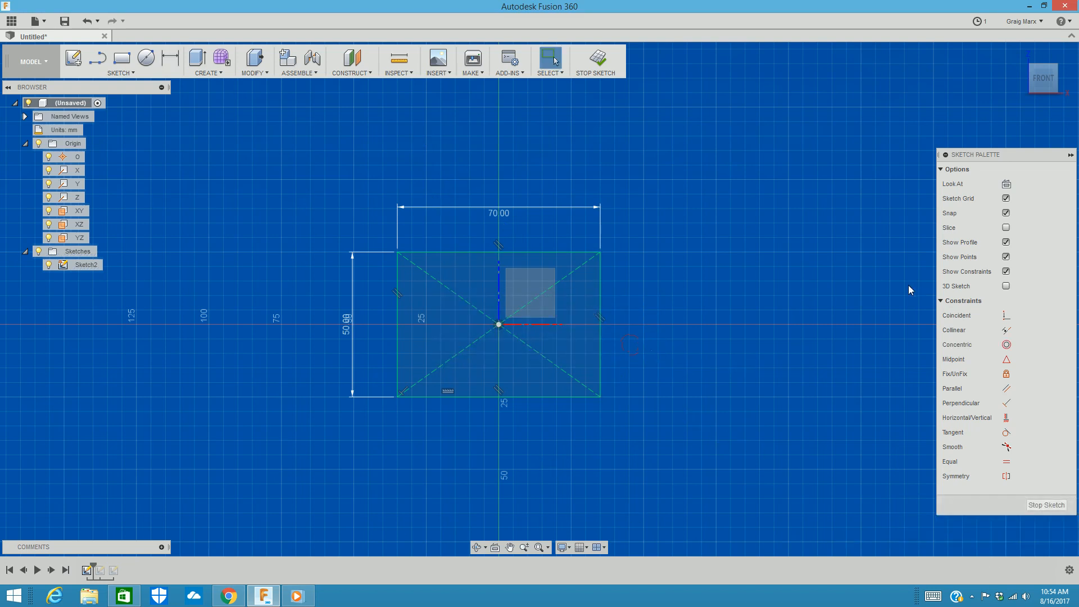
Resize the Sketch2 rectangle to 50 mm wide and 25 mm high, and finish the sketch
{"action": "double_click", "coordinate": [497, 214]}
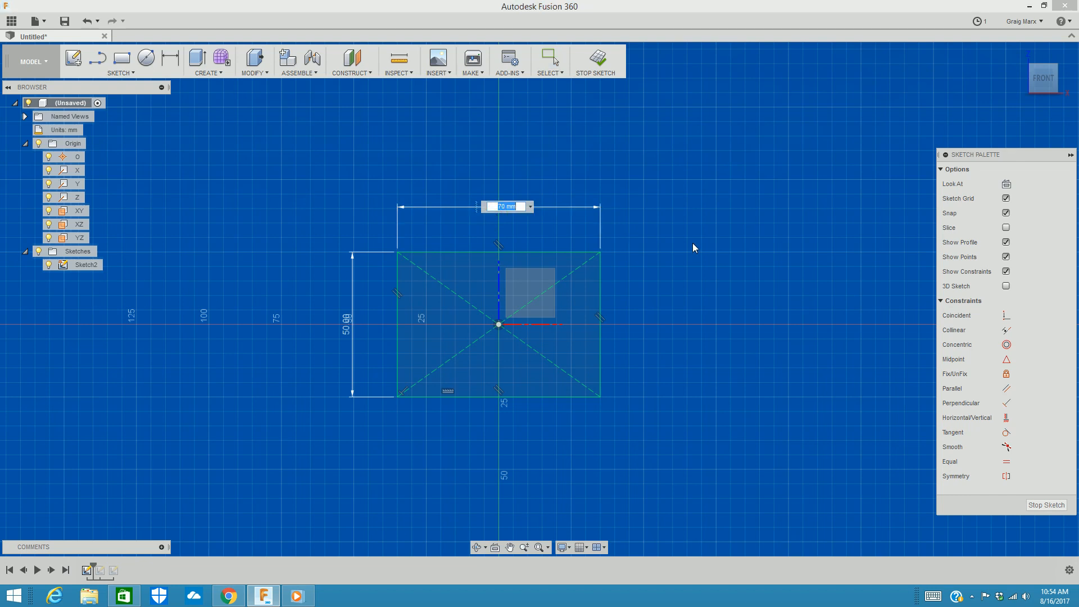
{"action": "type", "text": "50"}
{"action": "key", "text": "Return"}
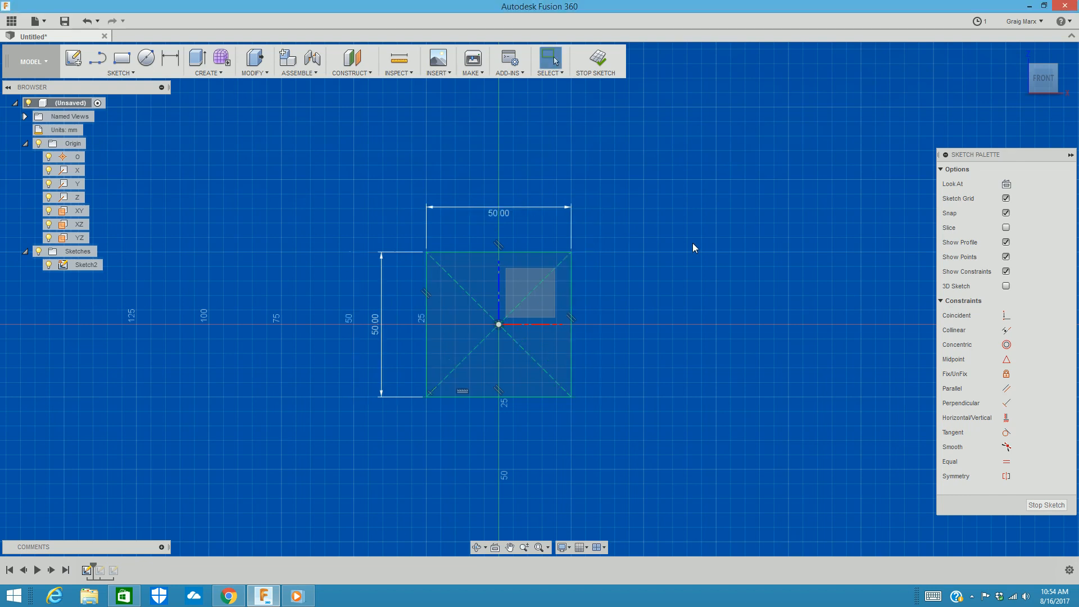
{"action": "double_click", "coordinate": [375, 325]}
{"action": "type", "text": "25"}
{"action": "key", "text": "Return"}
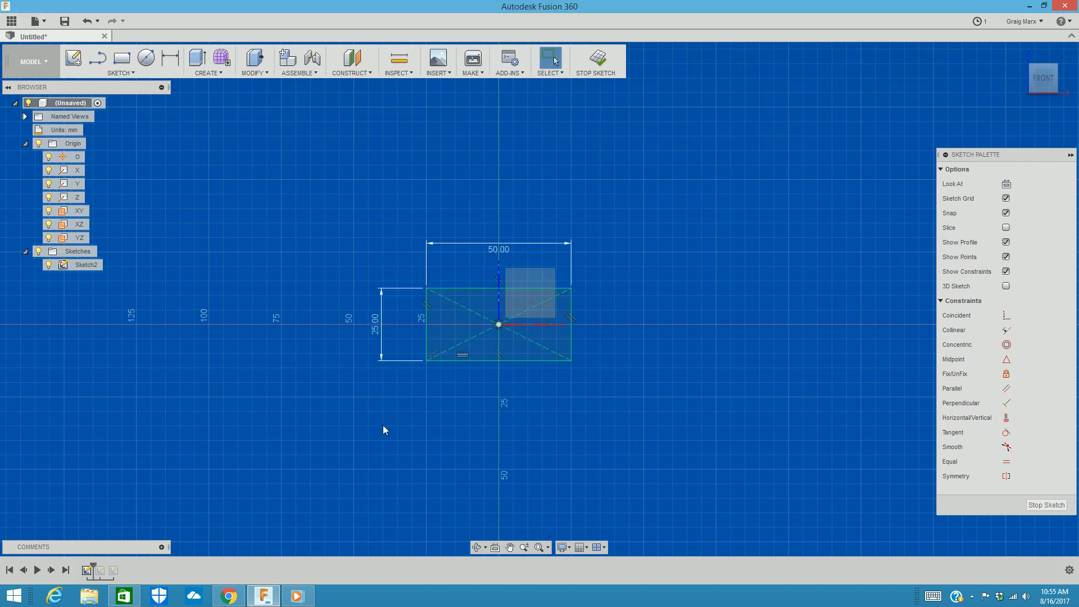
{"action": "left_click", "coordinate": [603, 72]}
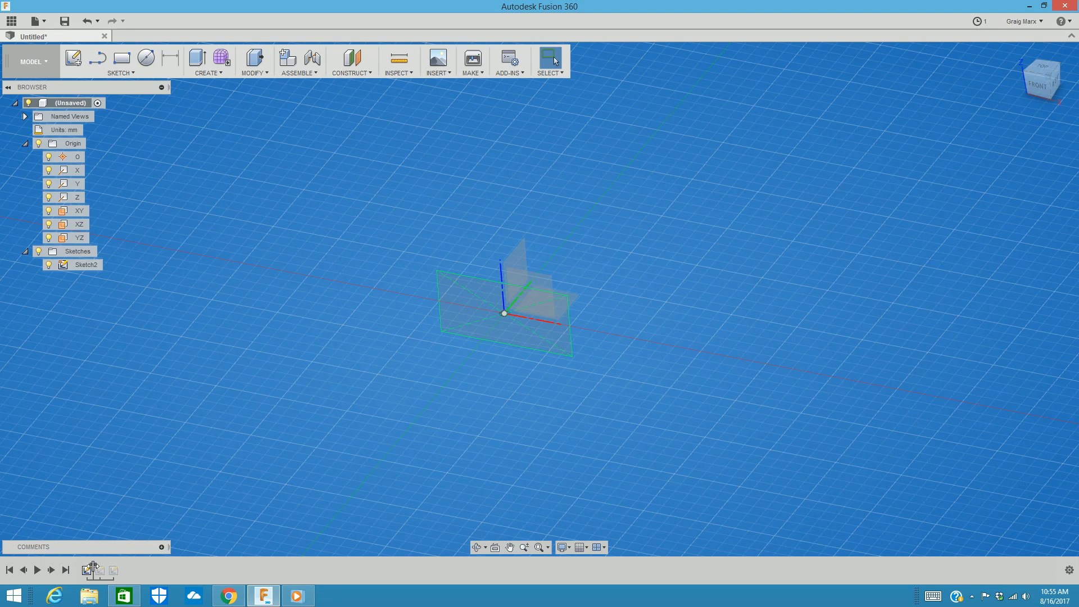
Roll the history marker forward to the end of the timeline, past Sketch4
{"action": "left_click_drag", "start_coordinate": [93, 564], "coordinate": [136, 572]}
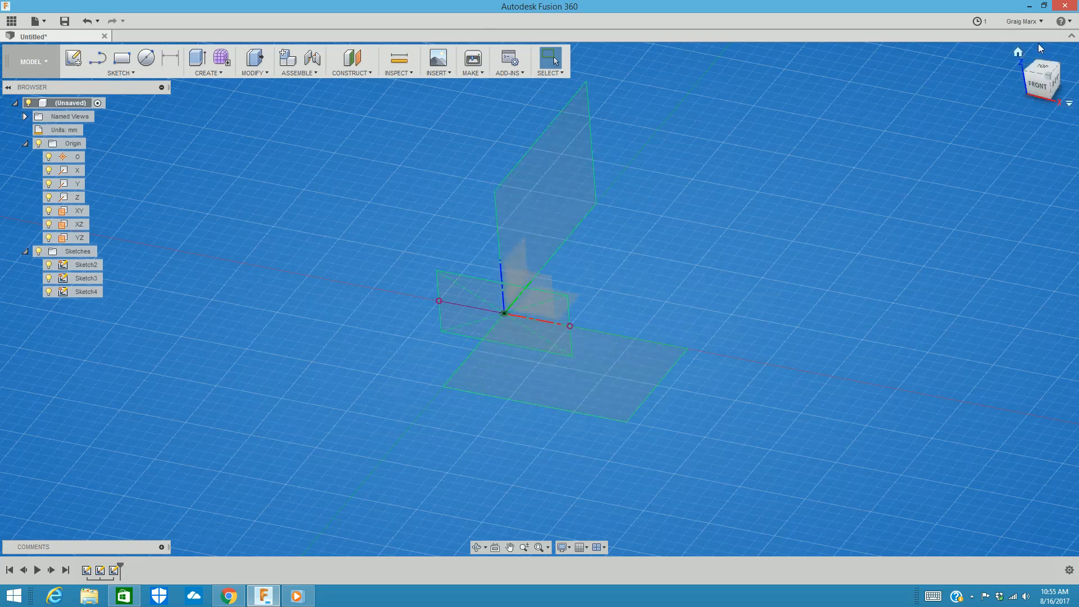
{"action": "left_click", "coordinate": [1056, 85]}
{"action": "middle_click_drag", "start_coordinate": [538, 298], "coordinate": [538, 291], "text": "shift"}
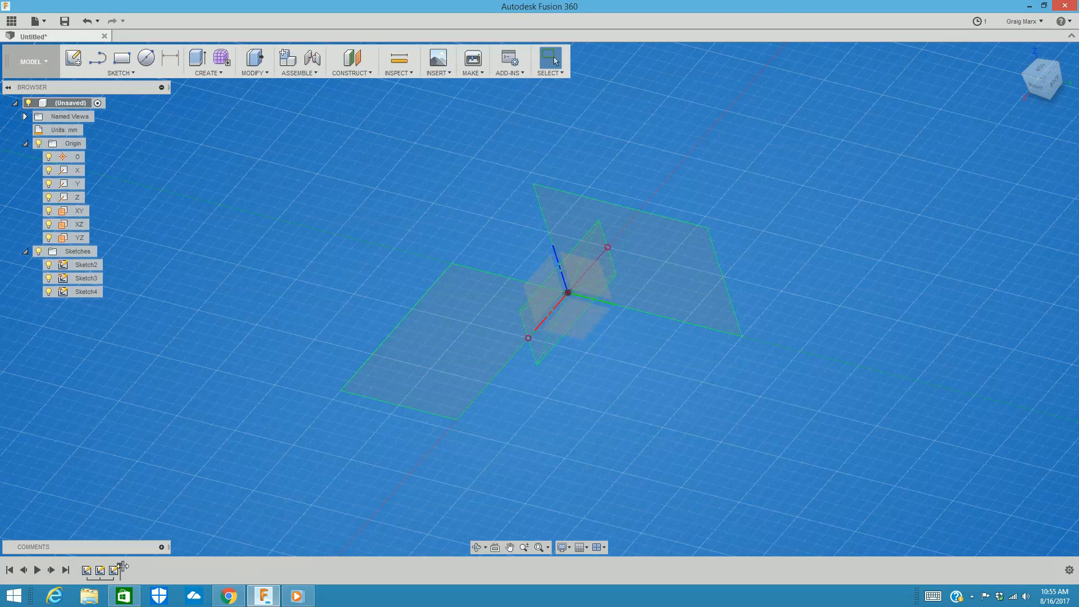
Roll the history marker back to just after Sketch3 and open Sketch3 for editing
{"action": "left_click_drag", "start_coordinate": [122, 567], "coordinate": [106, 565]}
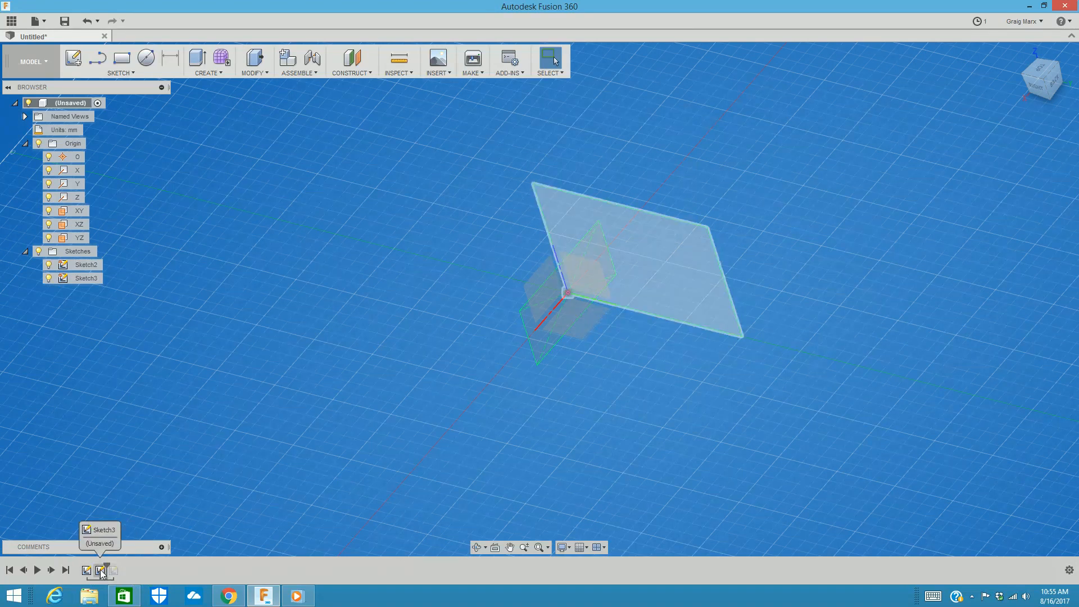
{"action": "left_click", "coordinate": [102, 572]}
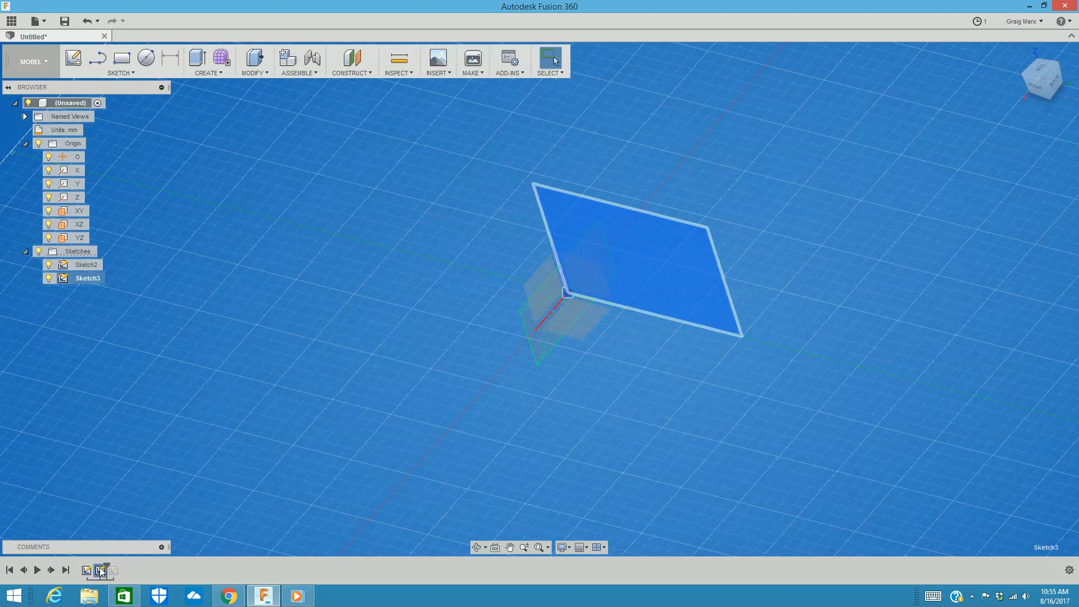
{"action": "right_click", "coordinate": [101, 571]}
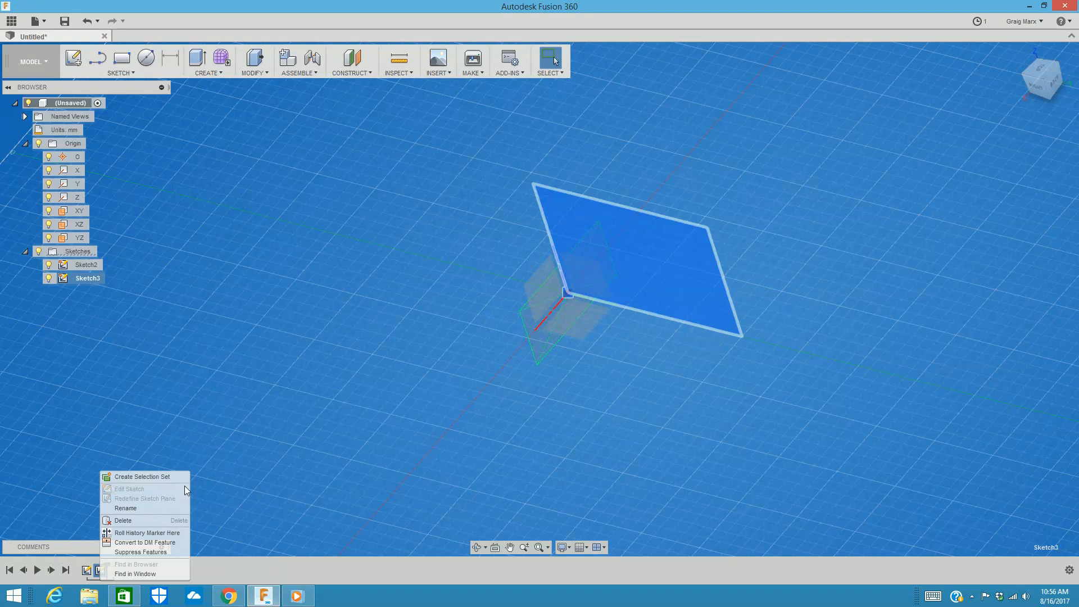
{"action": "left_click", "coordinate": [347, 460]}
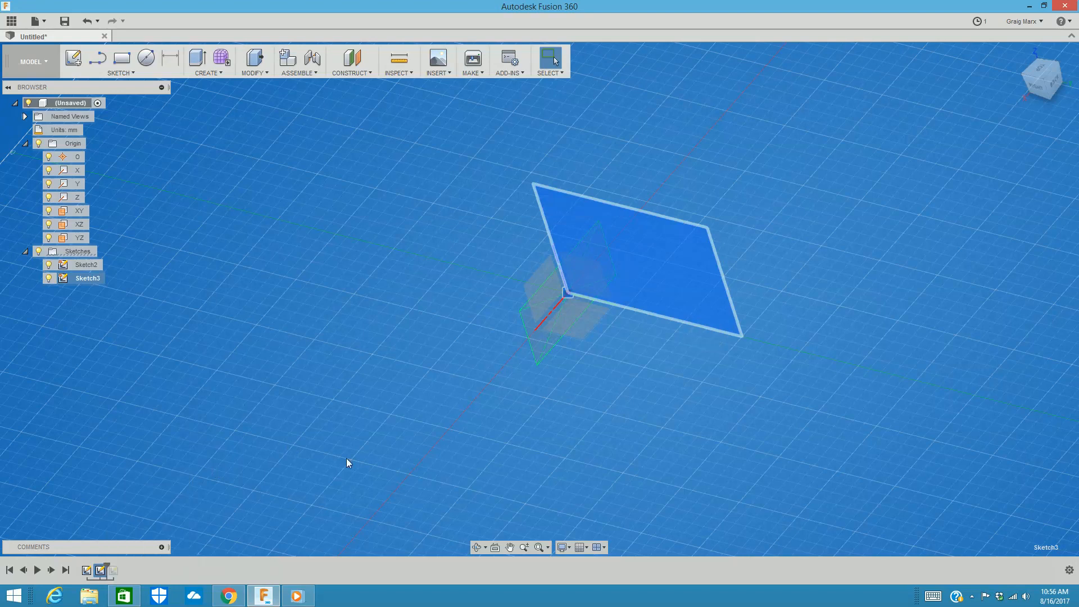
{"action": "left_click", "coordinate": [366, 378]}
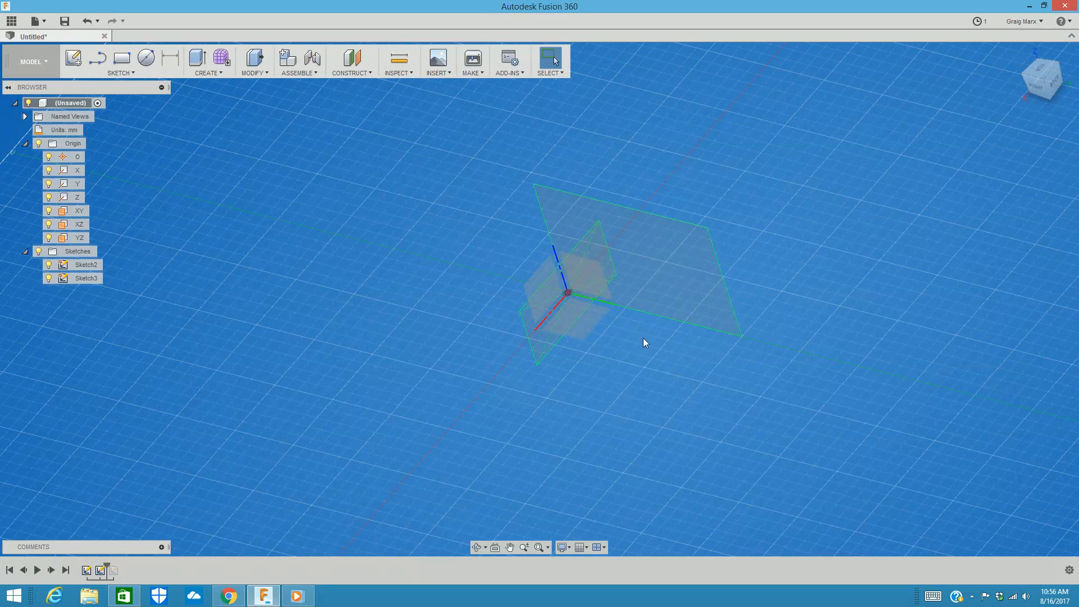
{"action": "right_click", "coordinate": [101, 569]}
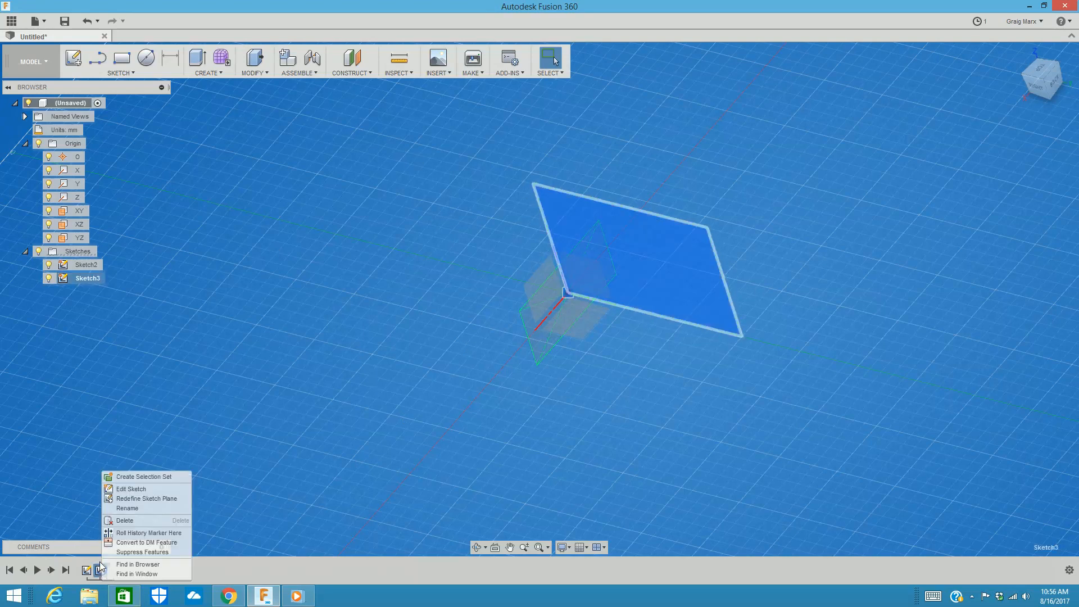
{"action": "left_click", "coordinate": [135, 490]}
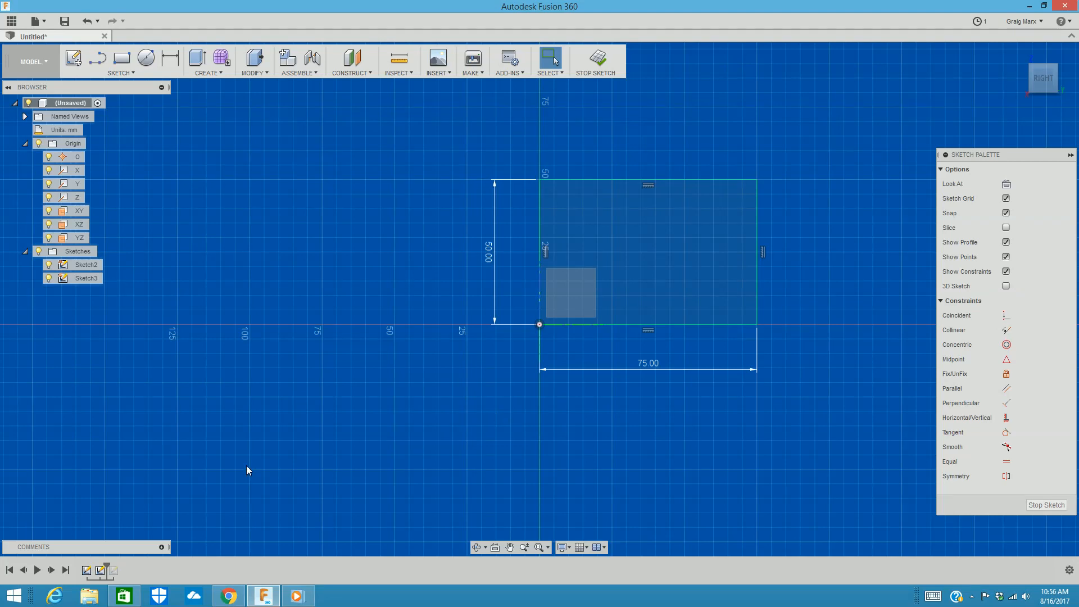
Resize the Sketch3 rectangle to 50 mm wide and 25 mm high, and return the history marker to the end of the timeline
{"action": "double_click", "coordinate": [648, 365]}
{"action": "type", "text": "50"}
{"action": "key", "text": "Return"}
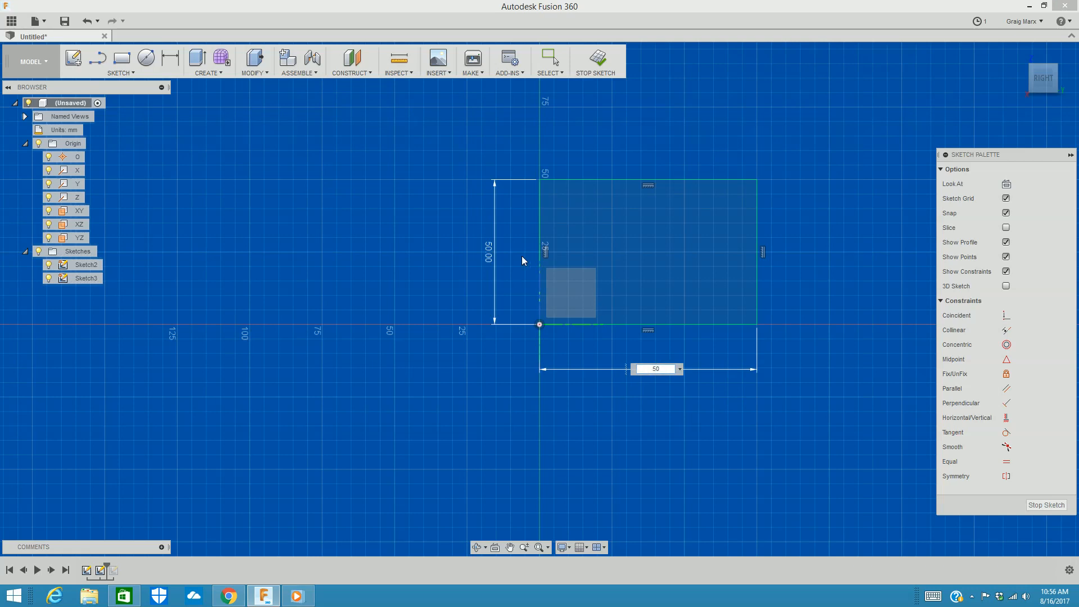
{"action": "key", "text": "Escape"}
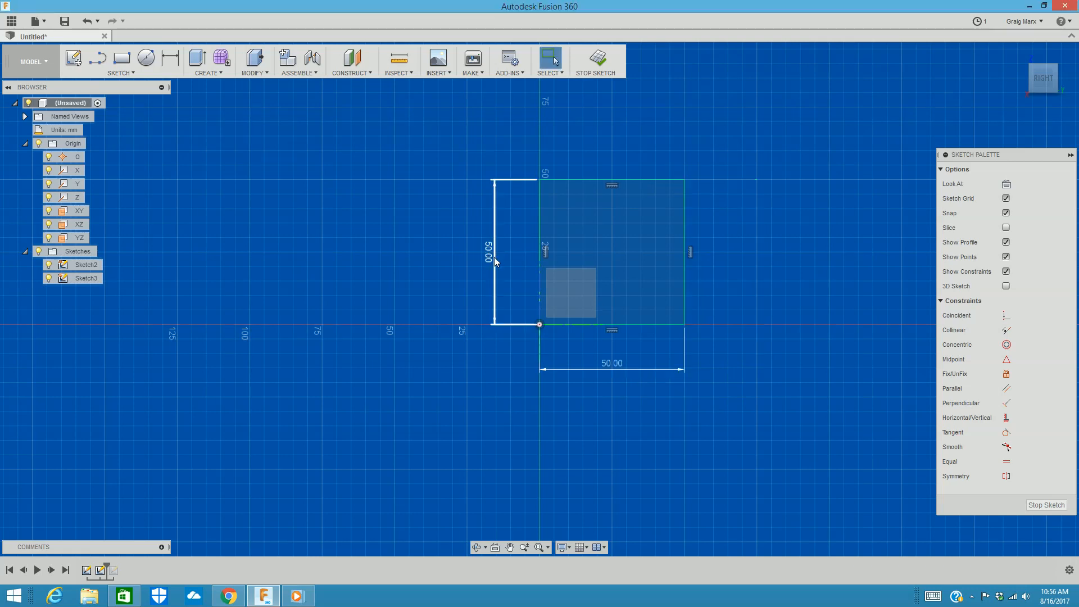
{"action": "double_click", "coordinate": [491, 257]}
{"action": "type", "text": "25"}
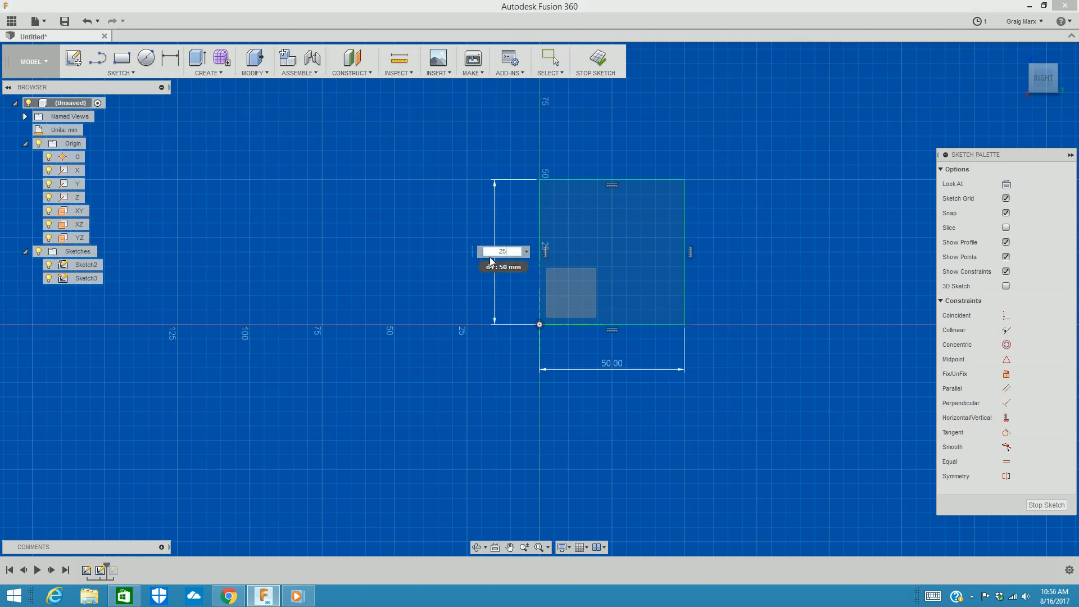
{"action": "key", "text": "Return"}
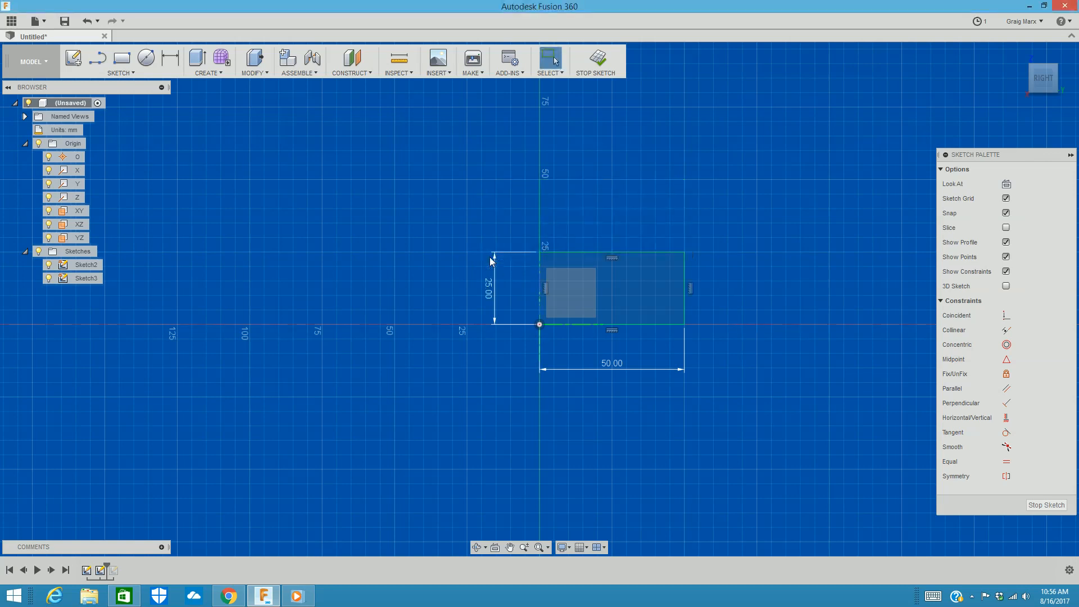
{"action": "left_click", "coordinate": [600, 60]}
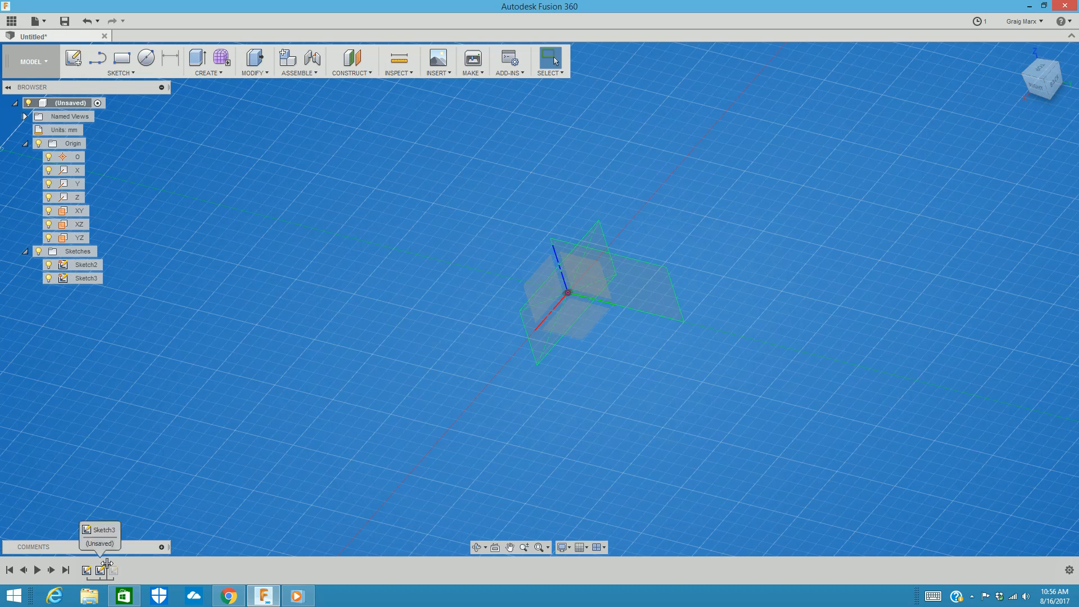
{"action": "left_click_drag", "start_coordinate": [107, 563], "coordinate": [120, 564]}
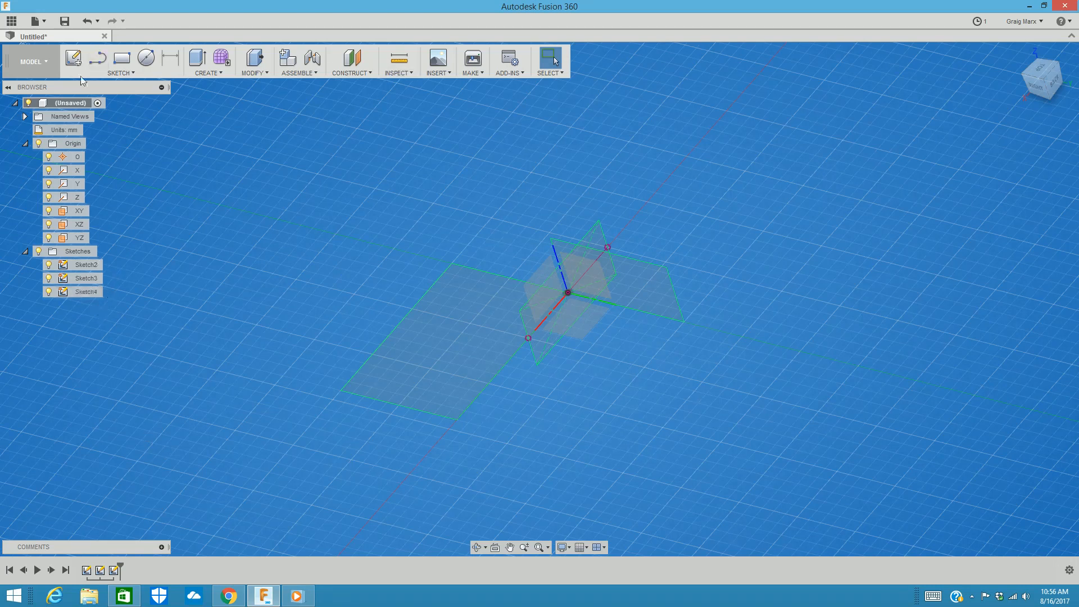
Hide Sketch3 and Sketch4, and show both sketches again
{"action": "left_click", "coordinate": [49, 279]}
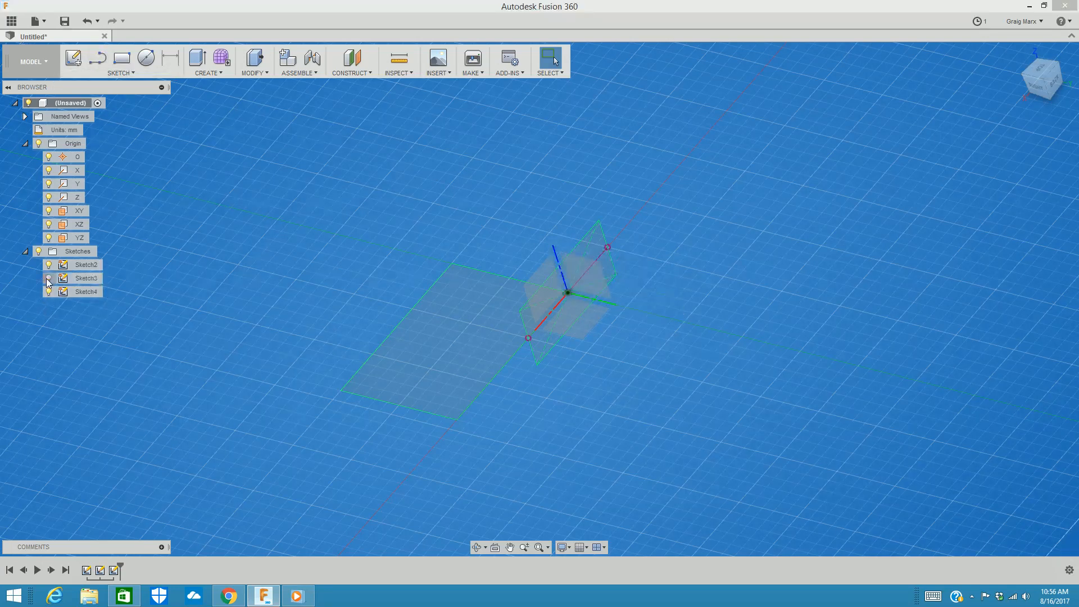
{"action": "left_click", "coordinate": [48, 292]}
{"action": "left_click", "coordinate": [48, 279]}
{"action": "left_click", "coordinate": [49, 292]}
Create a new design and show its origin planes and axes
{"action": "left_click", "coordinate": [38, 22]}
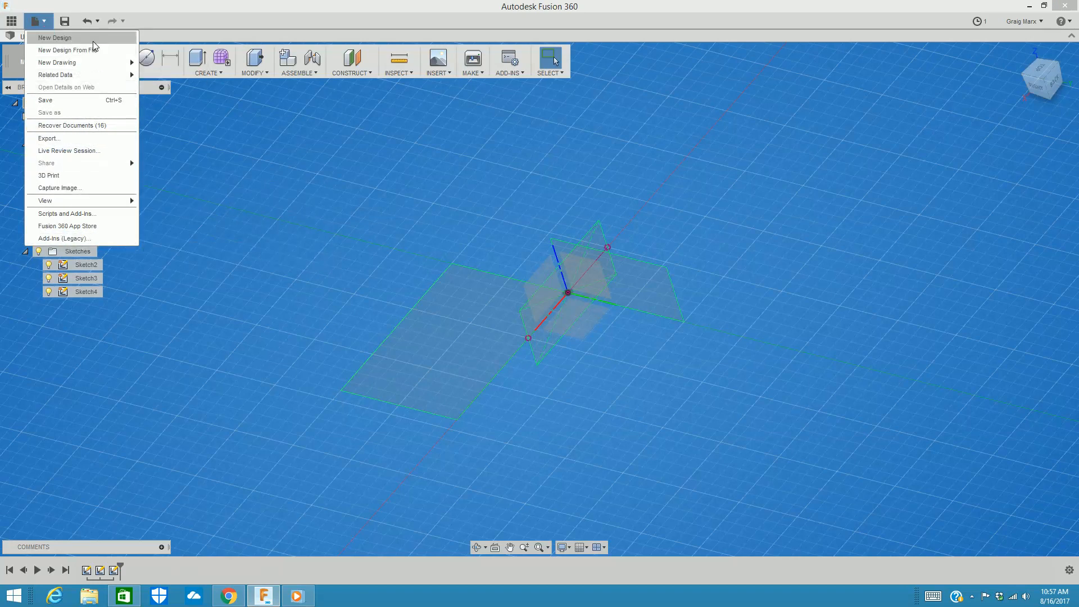
{"action": "left_click", "coordinate": [62, 37]}
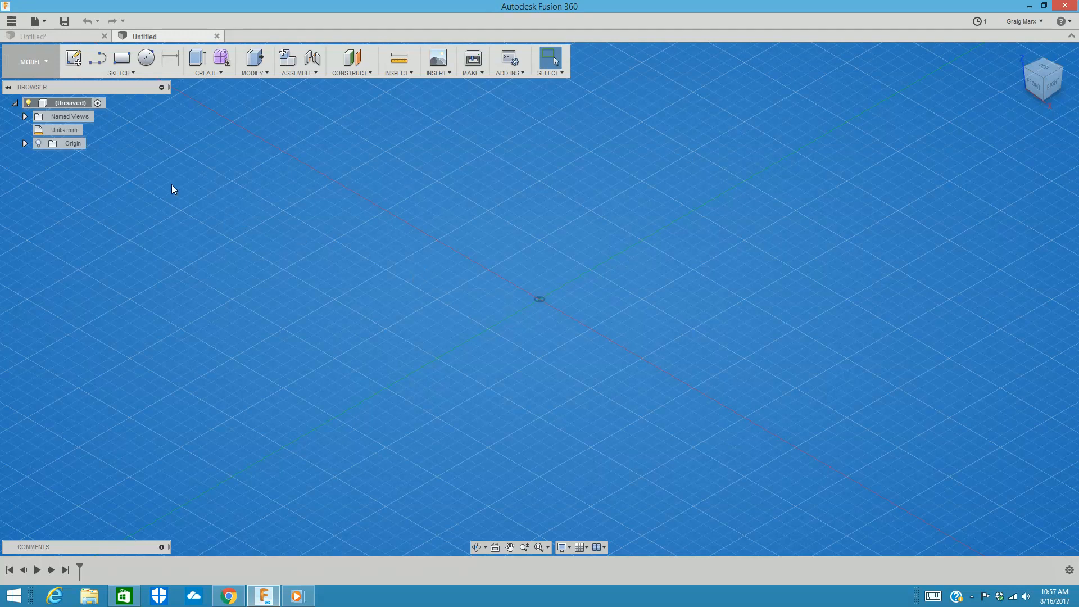
{"action": "left_click", "coordinate": [38, 143]}
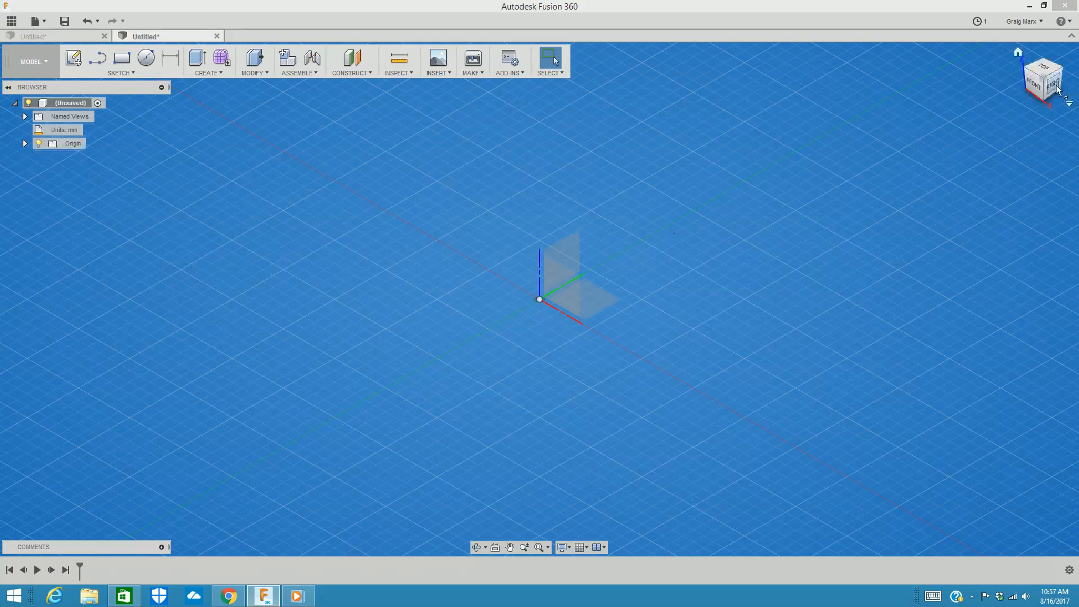
Start a new sketch on the YZ origin plane
{"action": "mouse_move", "coordinate": [1049, 95]}
{"action": "left_mouse_down"}
{"action": "mouse_move", "coordinate": [1046, 80]}
{"action": "mouse_move", "coordinate": [1038, 101]}
{"action": "left_mouse_up"}
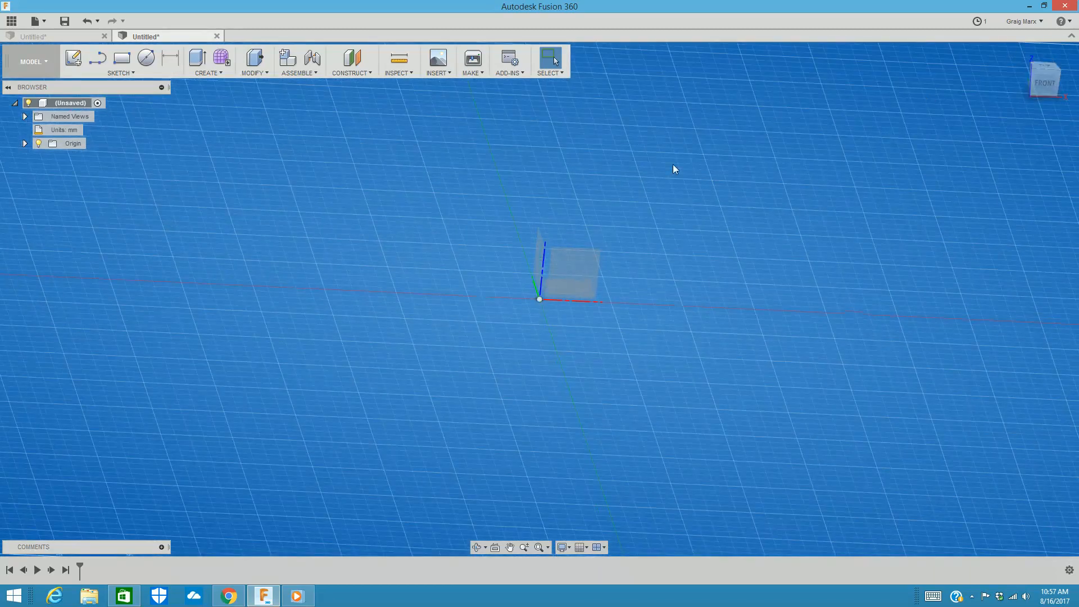
{"action": "left_click", "coordinate": [134, 75]}
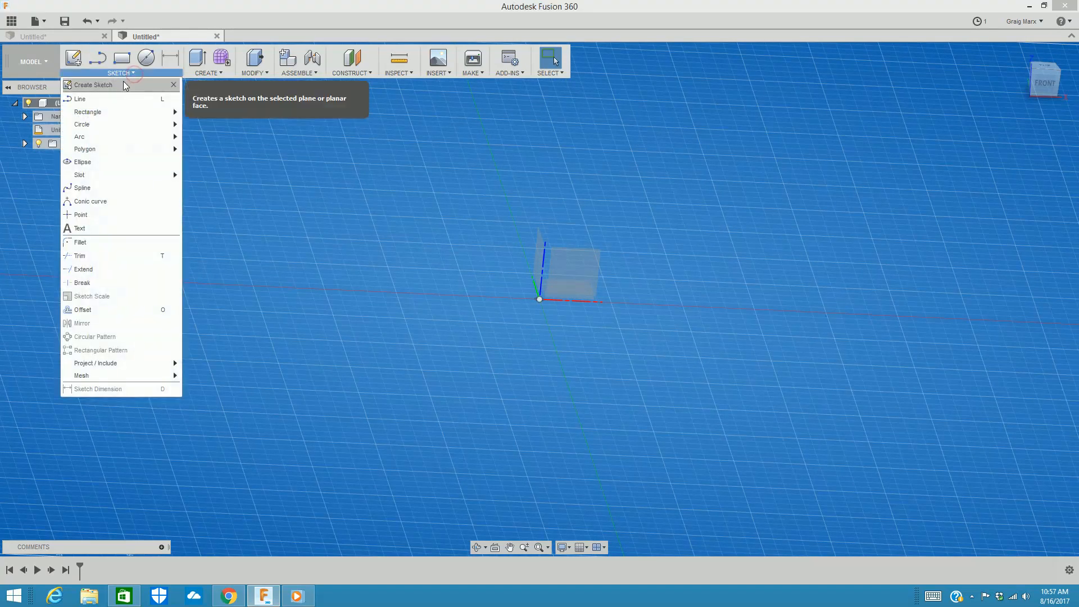
{"action": "left_click", "coordinate": [121, 88]}
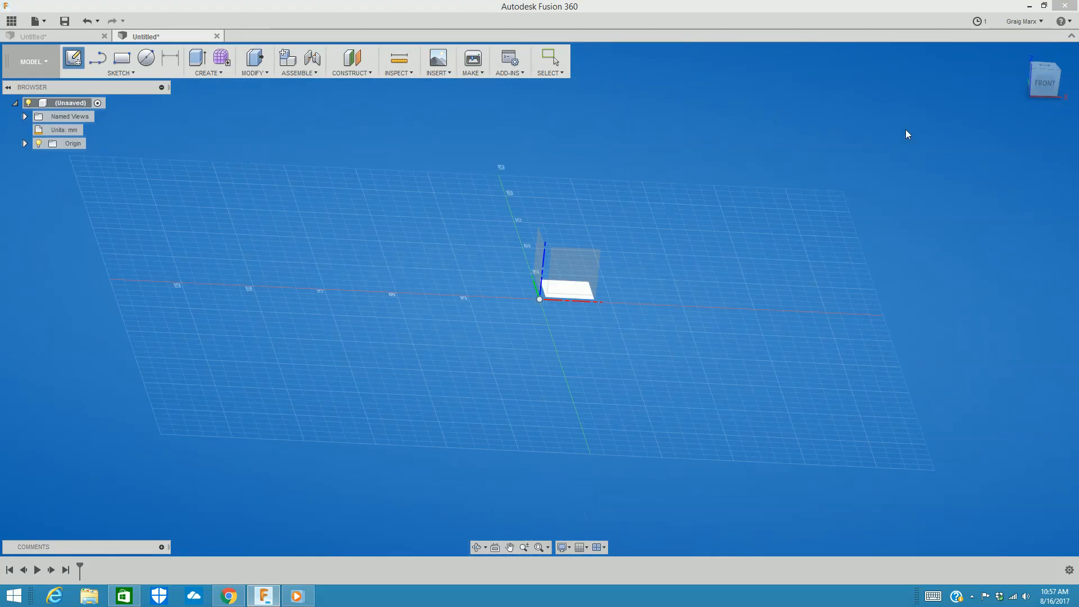
{"action": "left_click_drag", "start_coordinate": [1040, 80], "coordinate": [995, 120]}
{"action": "left_click", "coordinate": [531, 262]}
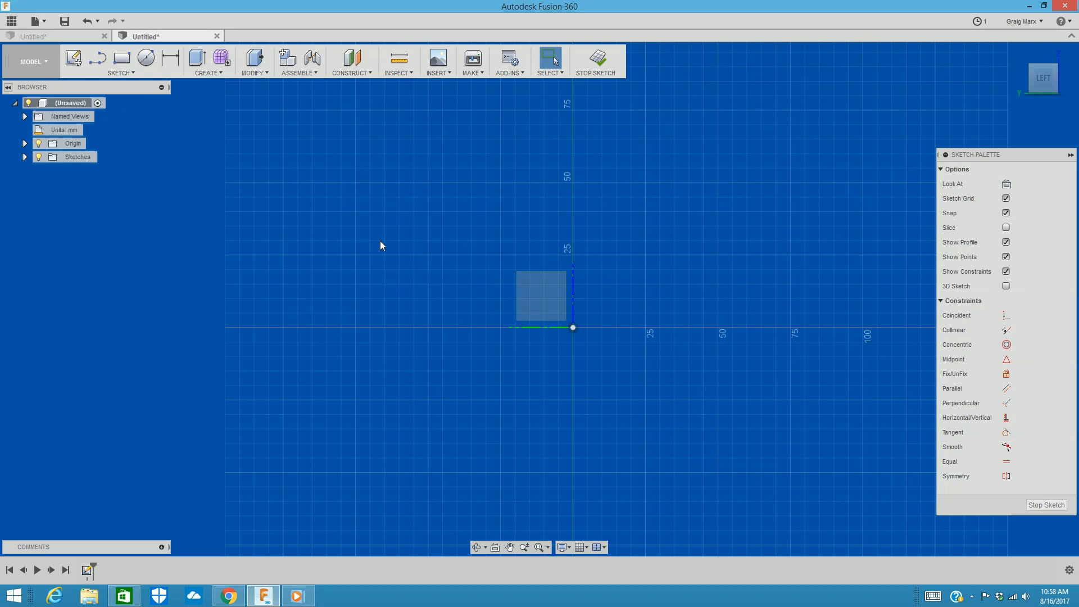
Collapse and re-expand the Sketch Palette and the Browser
{"action": "left_click", "coordinate": [946, 155]}
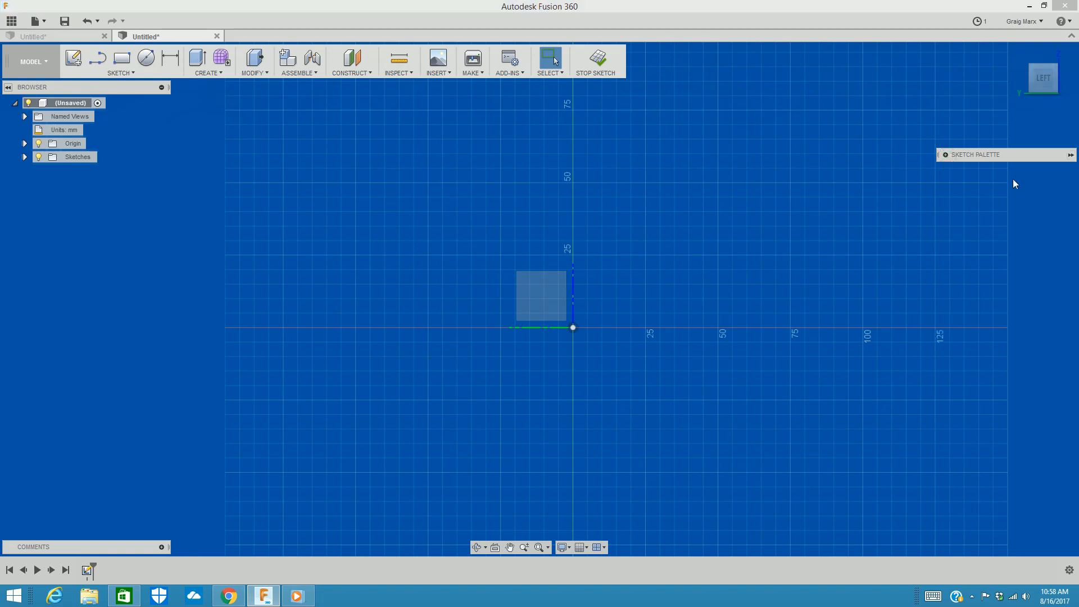
{"action": "left_click", "coordinate": [946, 155]}
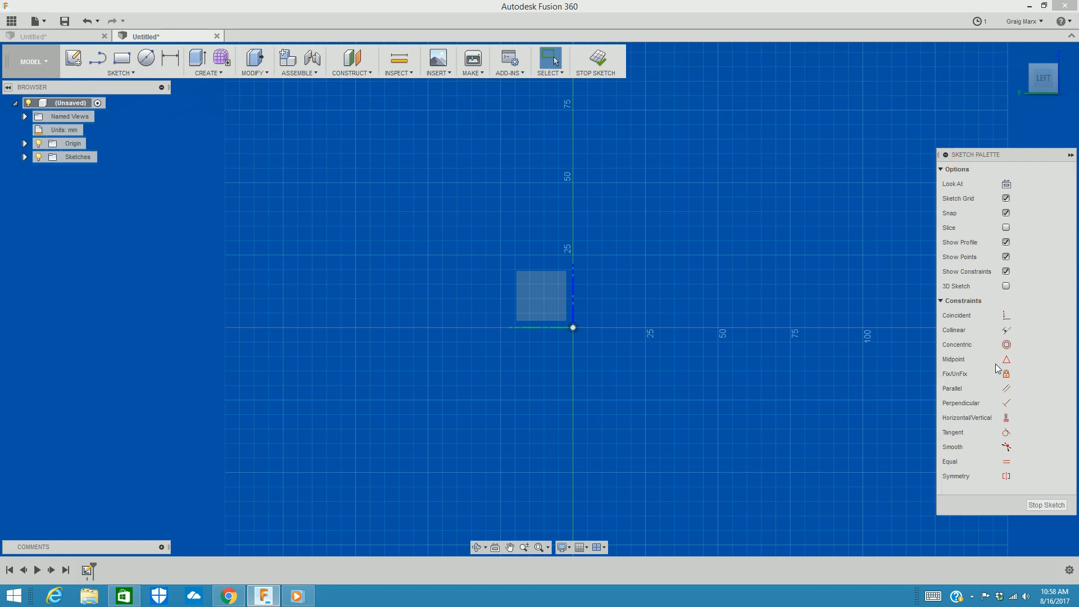
{"action": "left_click", "coordinate": [162, 88]}
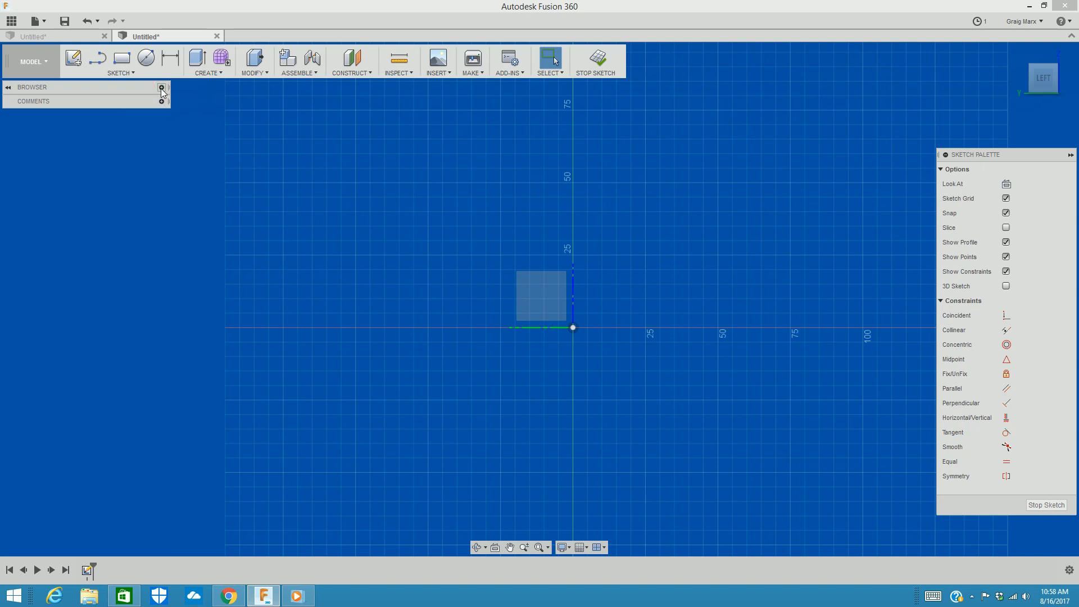
{"action": "left_click", "coordinate": [162, 88]}
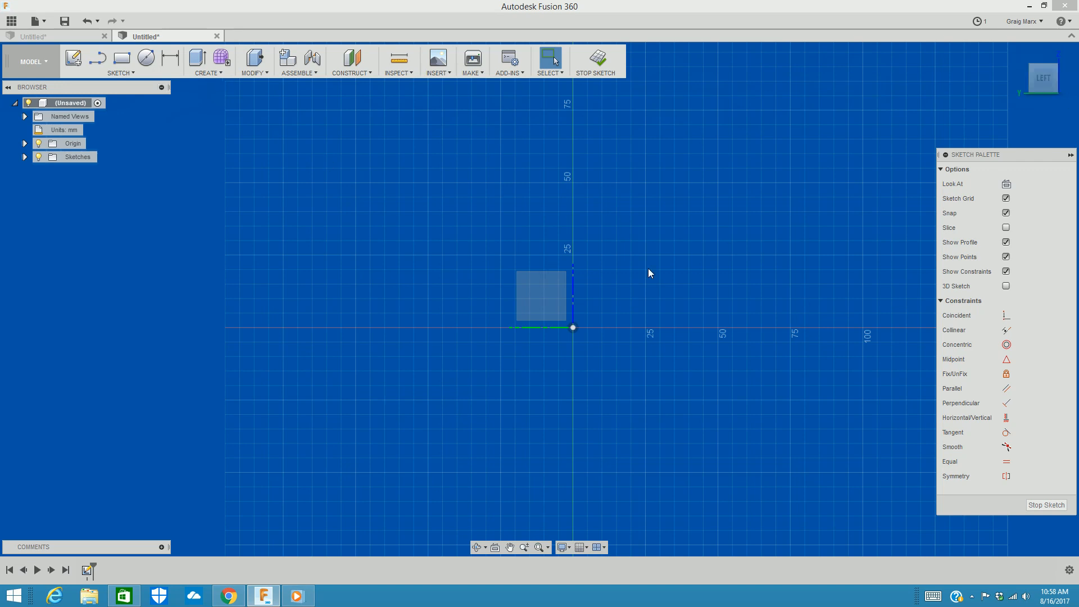
Draw a center diameter circle at the origin with a diameter of 50 mm
{"action": "left_click", "coordinate": [117, 75]}
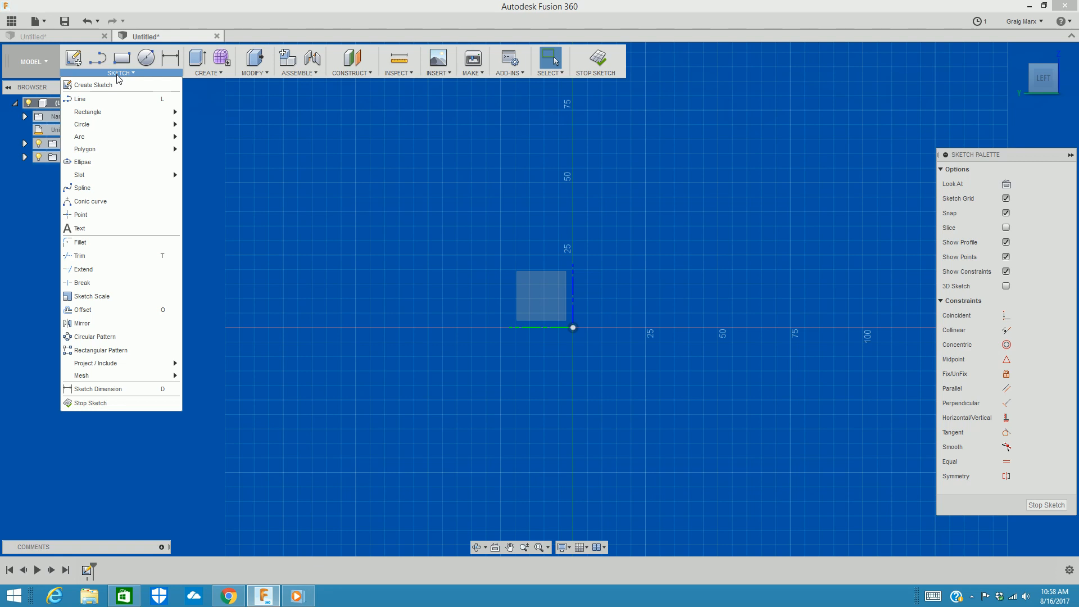
{"action": "mouse_move", "coordinate": [111, 127]}
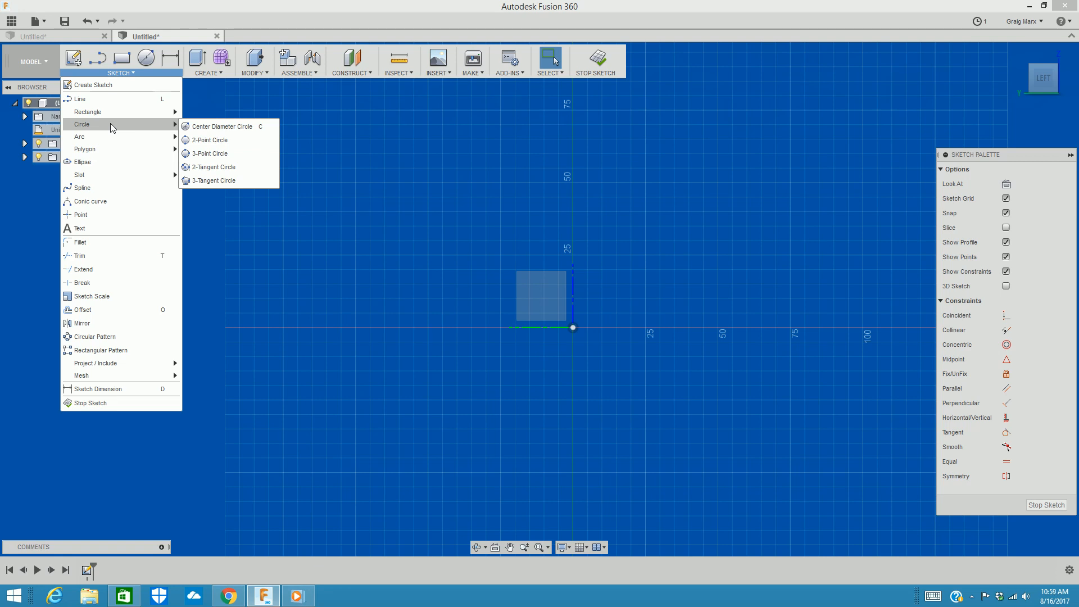
{"action": "left_click", "coordinate": [183, 129]}
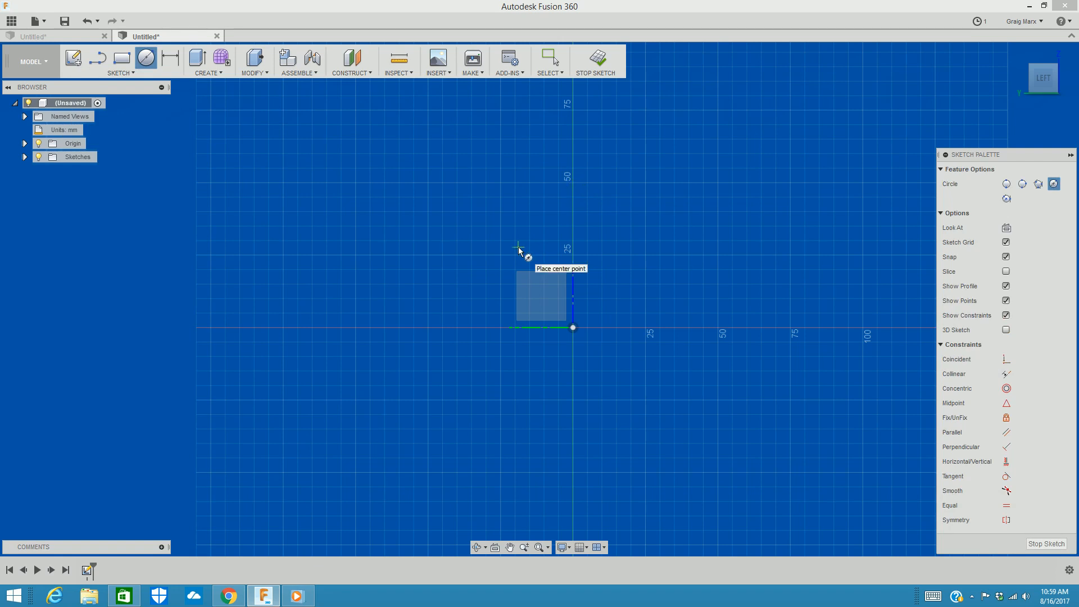
{"action": "left_click", "coordinate": [574, 328]}
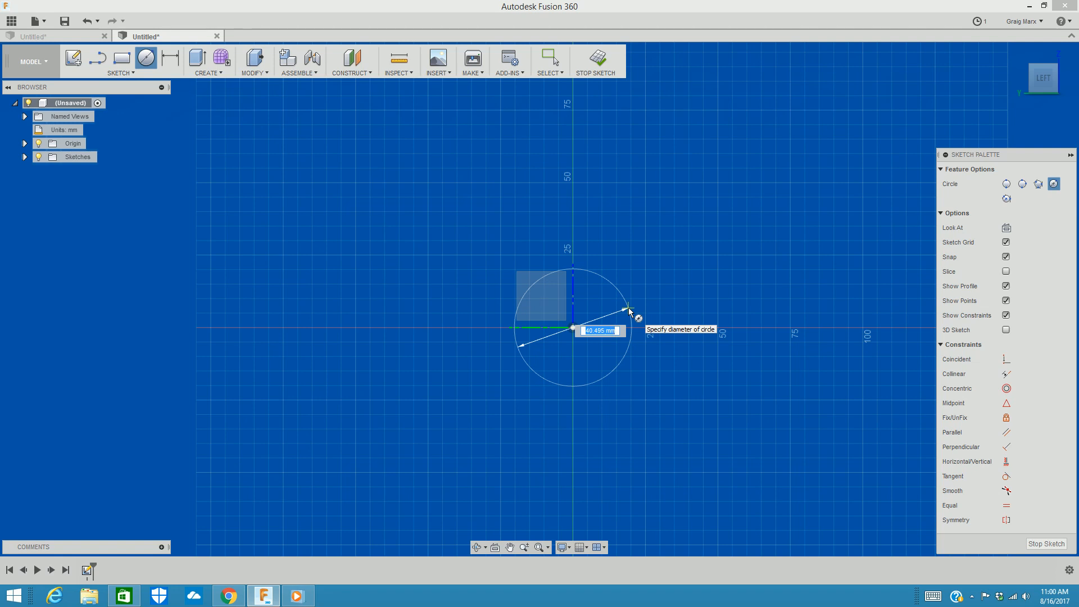
{"action": "type", "text": "50"}
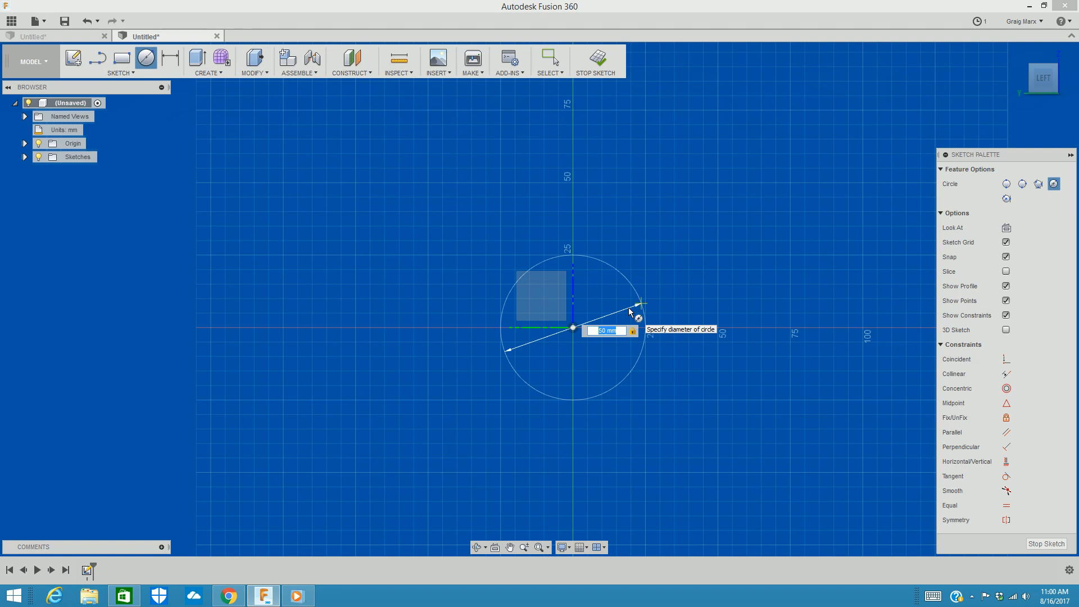
{"action": "key", "text": "Return"}
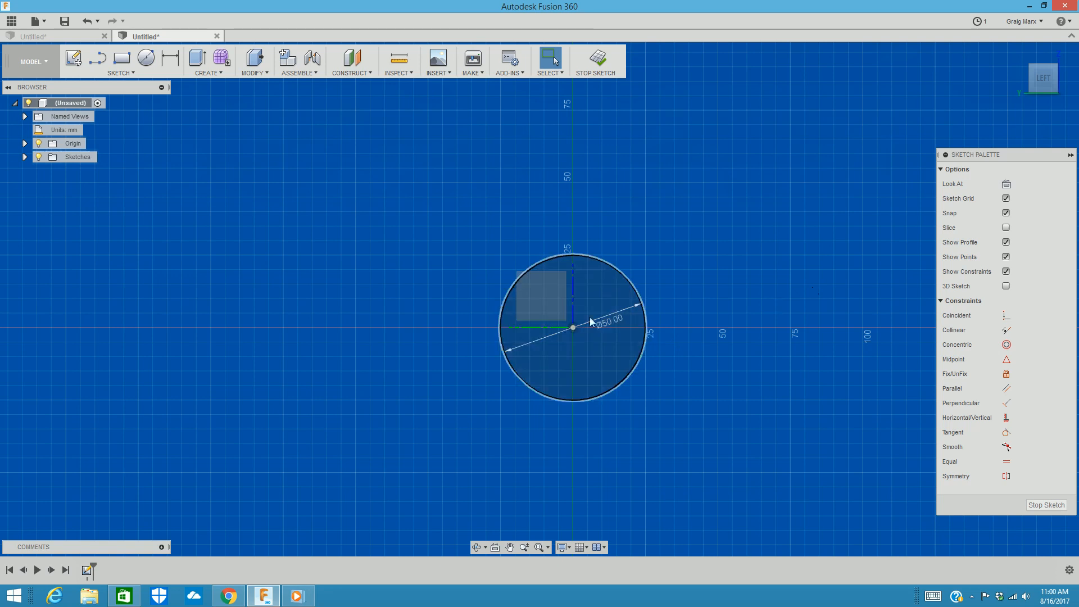
Set the circle's diameter to 75 mm
{"action": "double_click", "coordinate": [606, 322]}
{"action": "type", "text": "75"}
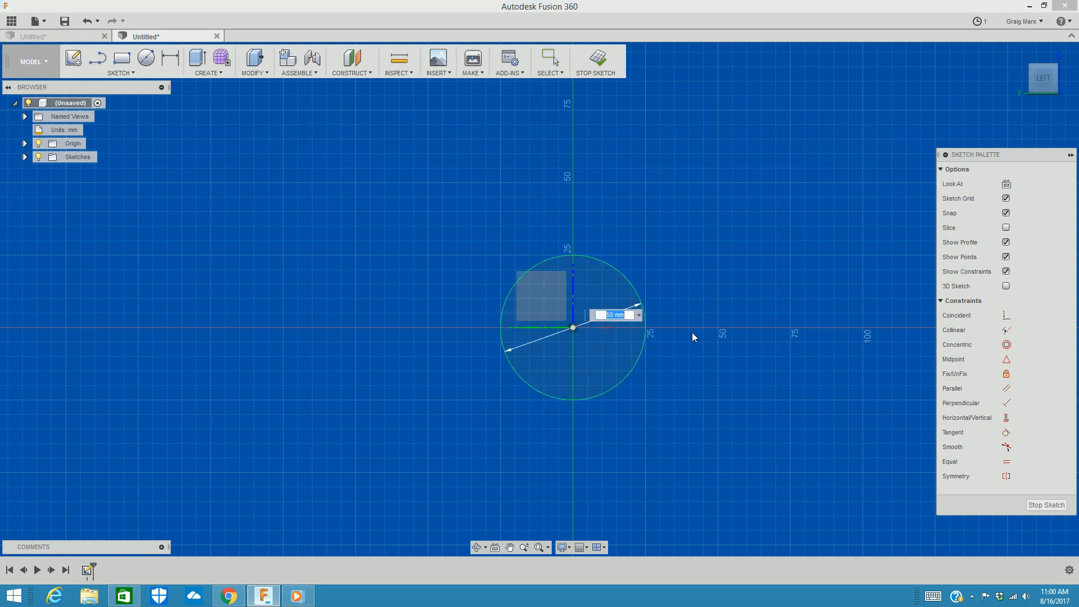
{"action": "key", "text": "Return"}
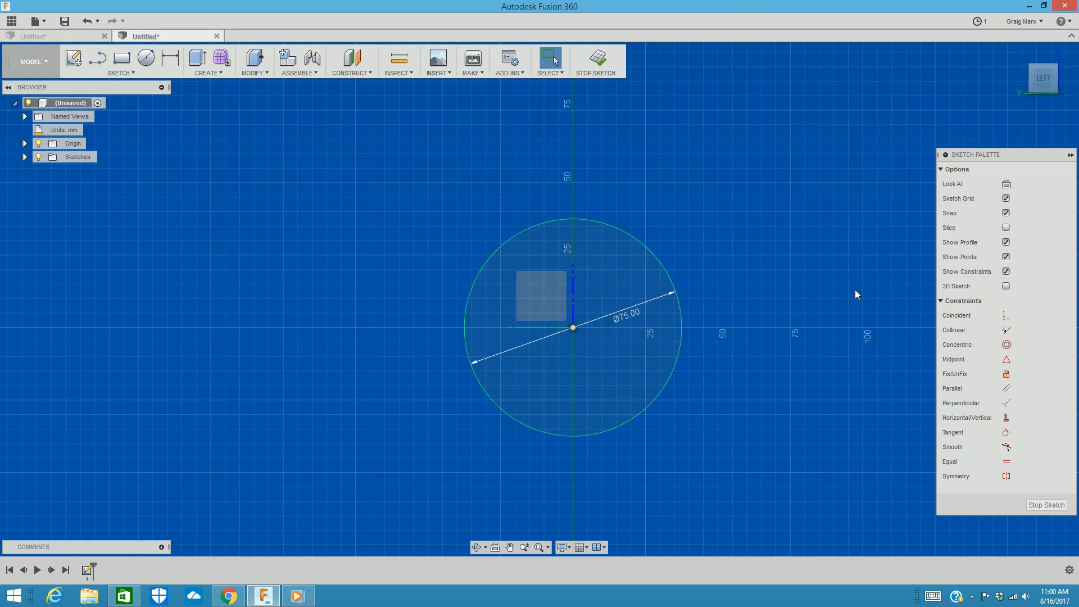
Finish the circle sketch and expand the Sketches folder in the browser
{"action": "left_click", "coordinate": [598, 59]}
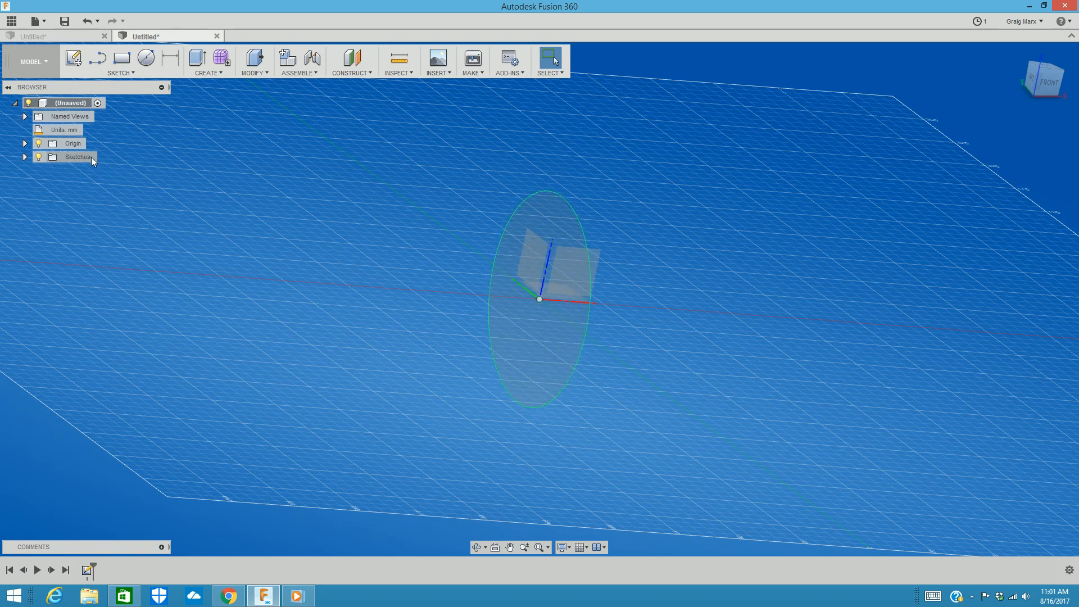
{"action": "left_click", "coordinate": [25, 157]}
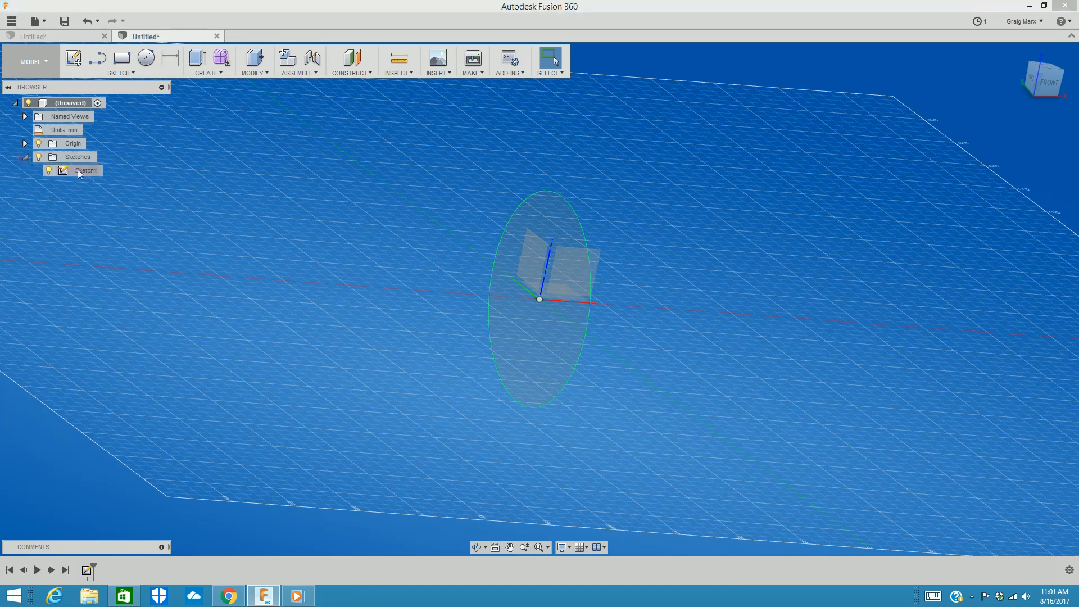
Hide Sketch1 and show it again
{"action": "left_click", "coordinate": [49, 170]}
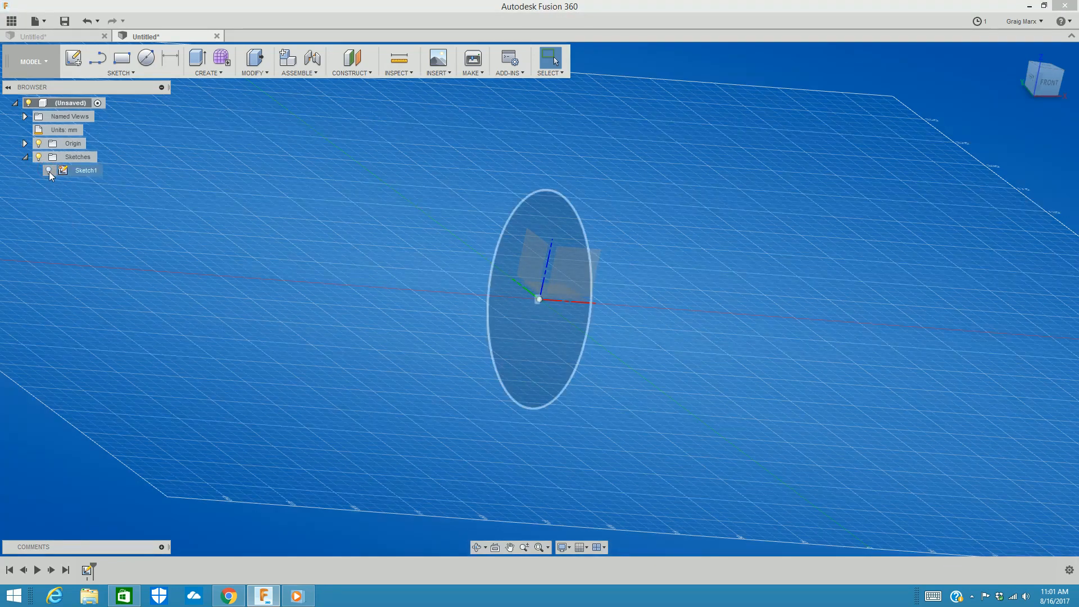
{"action": "left_click", "coordinate": [49, 171]}
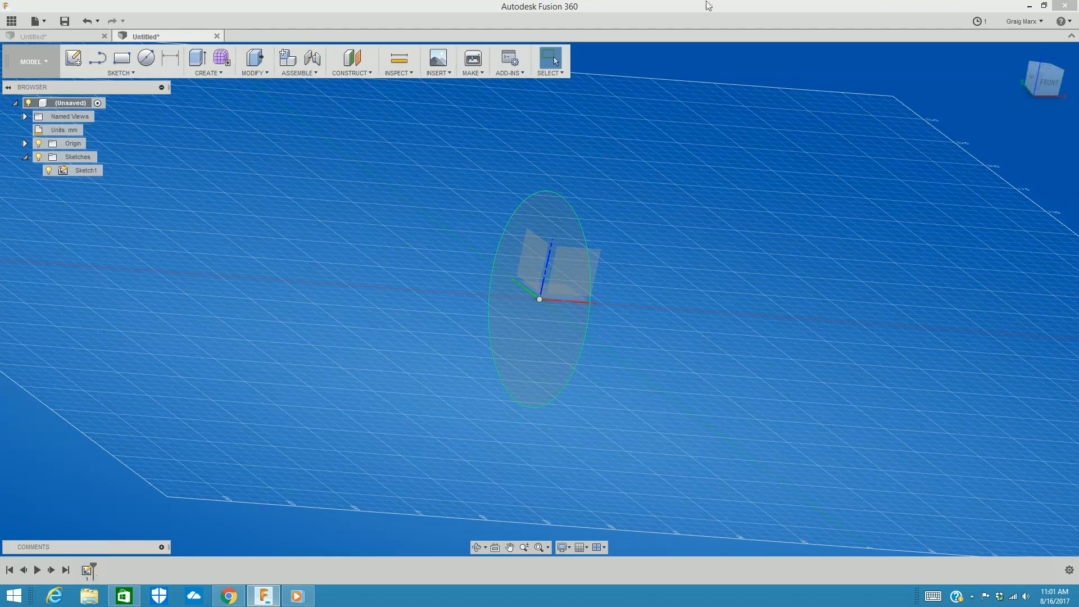
Start a new sketch on the front XZ origin plane
{"action": "left_click_drag", "start_coordinate": [1047, 79], "coordinate": [973, 76]}
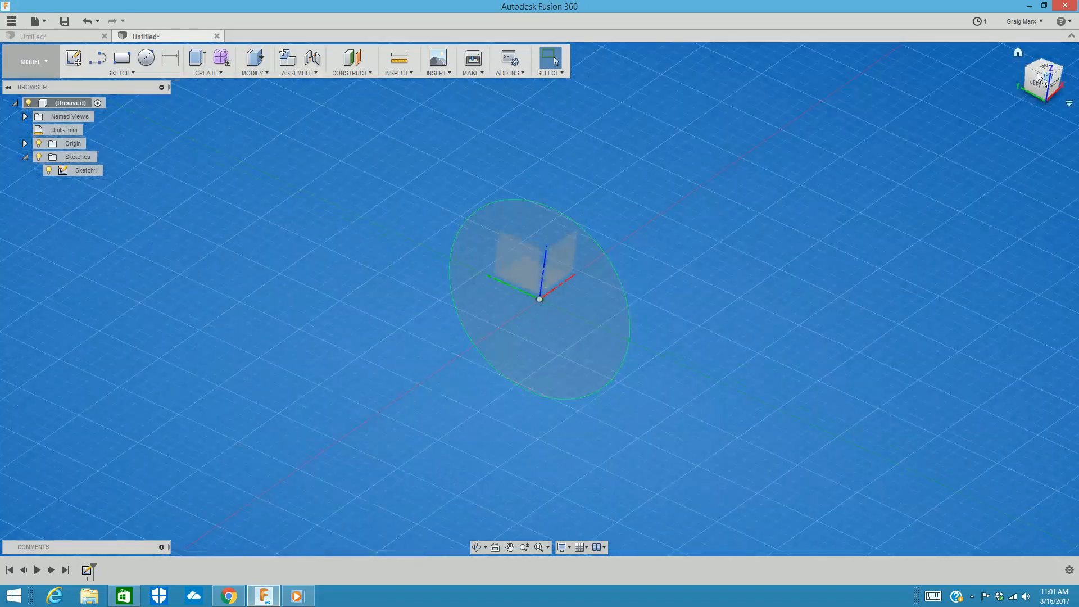
{"action": "left_click", "coordinate": [119, 73]}
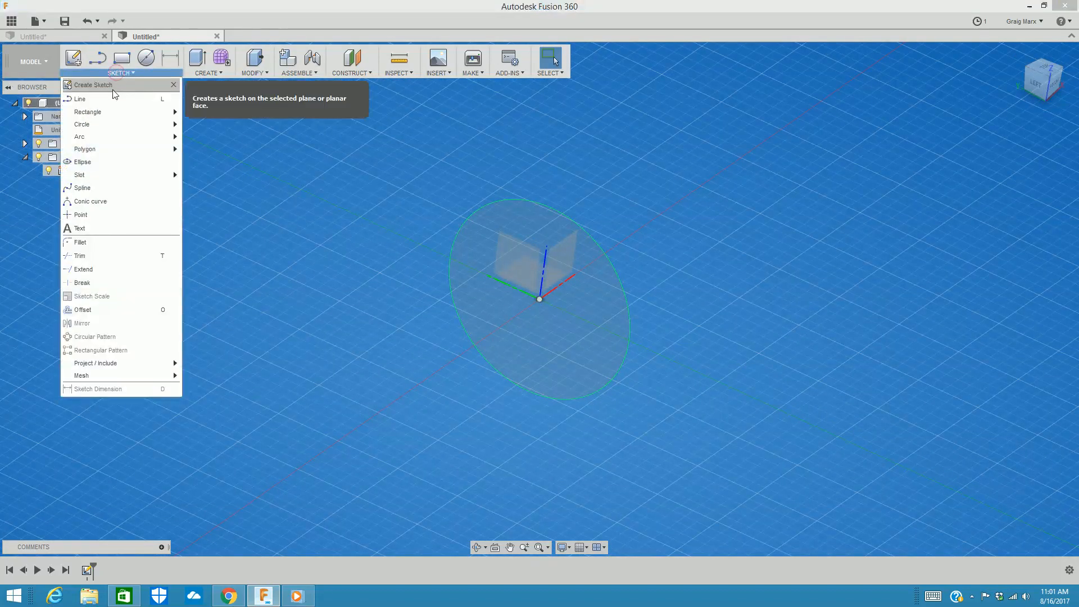
{"action": "left_click", "coordinate": [115, 87]}
{"action": "left_click", "coordinate": [528, 275]}
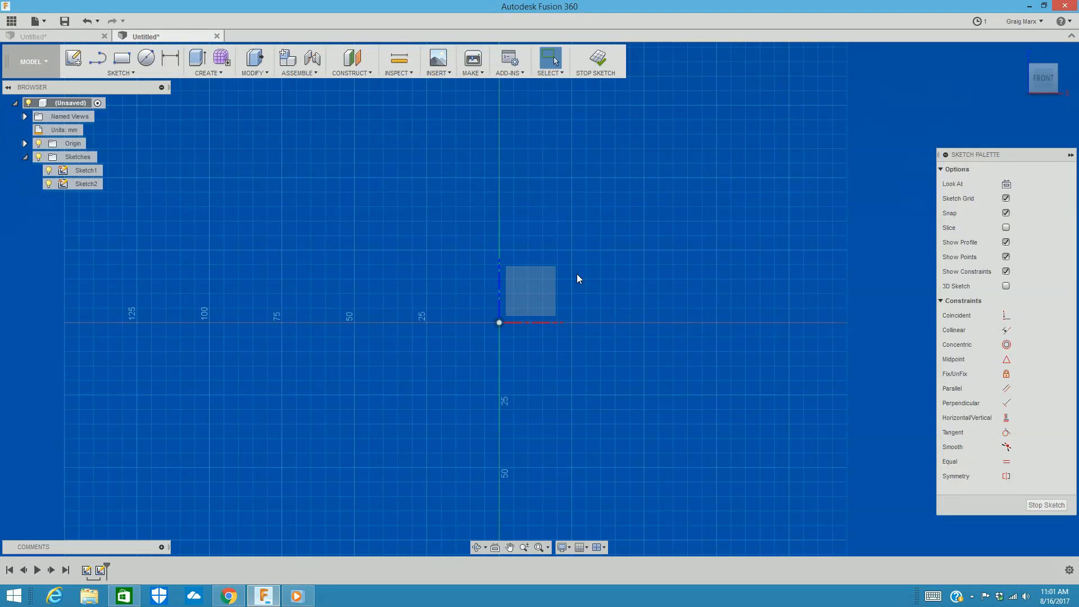
Draw a center diameter circle at the origin with a diameter of 100 mm
{"action": "left_click", "coordinate": [148, 57]}
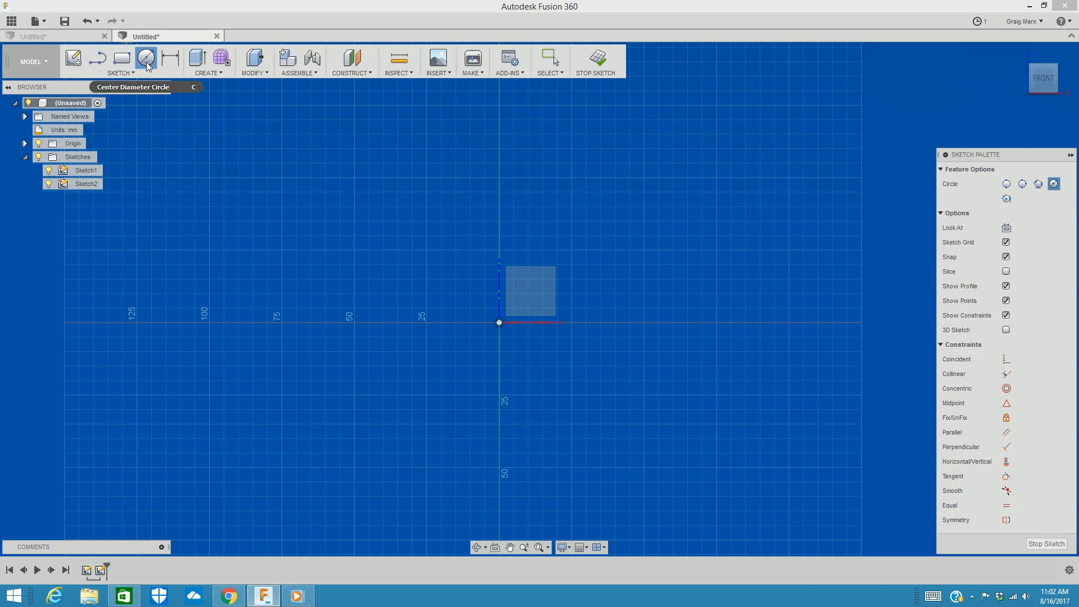
{"action": "left_click", "coordinate": [498, 324]}
{"action": "type", "text": "100"}
{"action": "key", "text": "Tab"}
{"action": "key", "text": "Return"}
{"action": "key", "text": "Escape"}
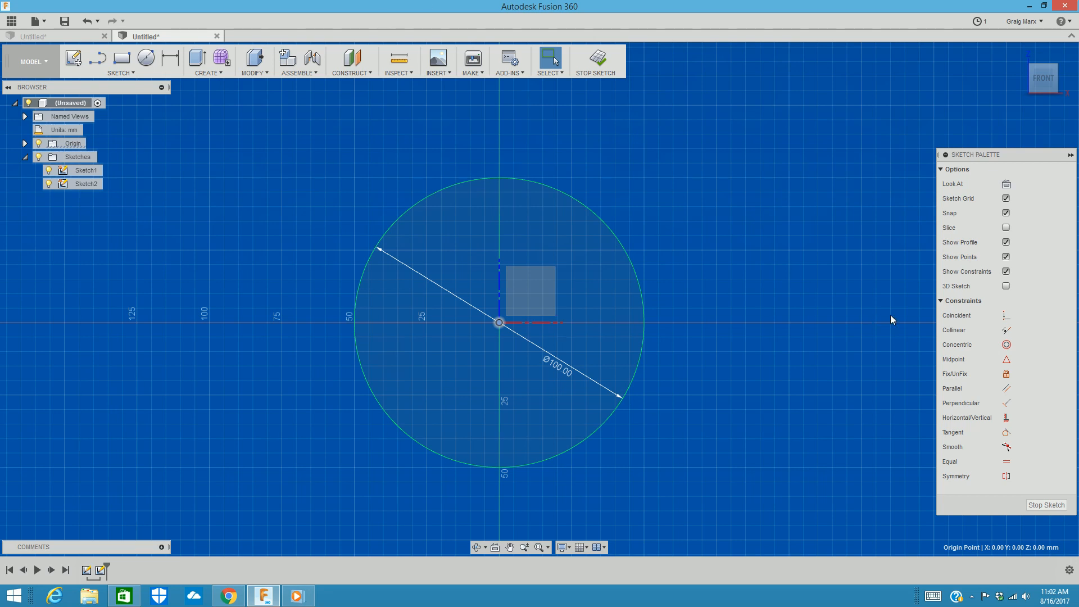
Draw a second center diameter circle at the origin with a diameter of 75 mm, inside the 100 mm circle
{"action": "left_click", "coordinate": [146, 59]}
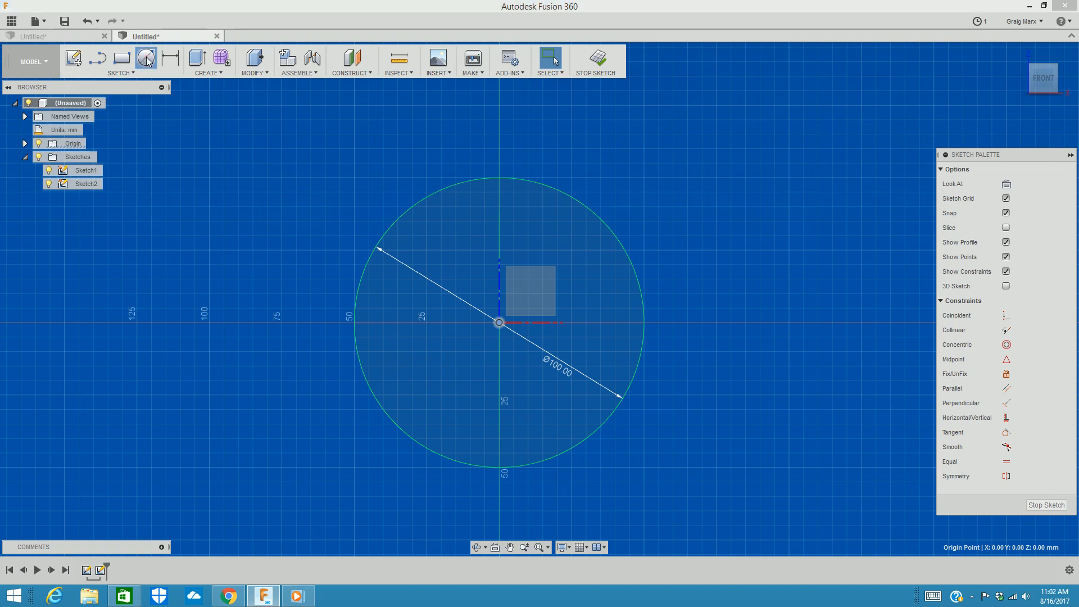
{"action": "left_click", "coordinate": [499, 323]}
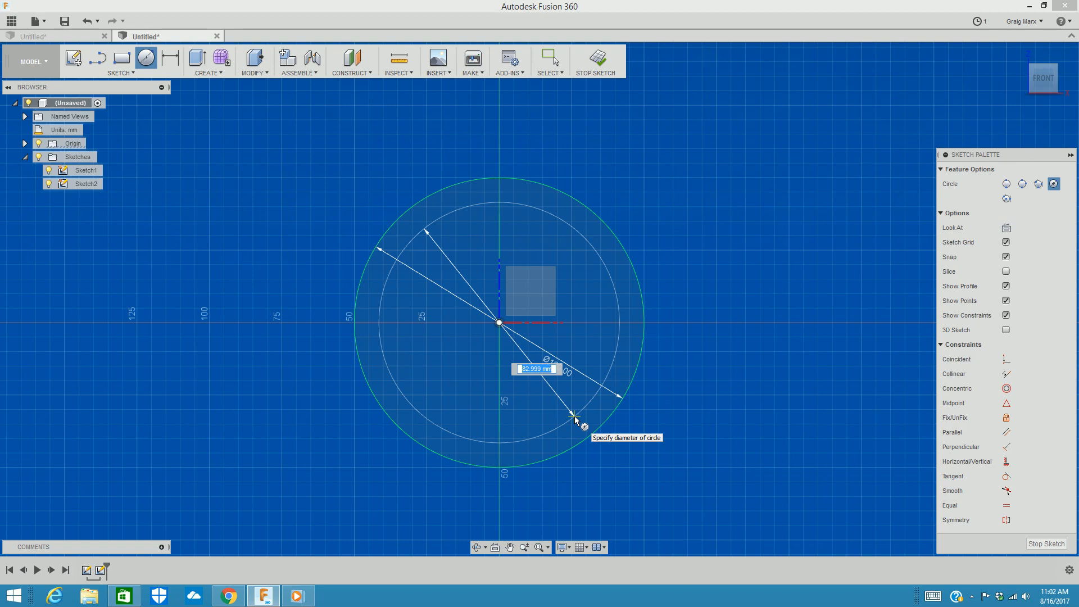
{"action": "type", "text": "75"}
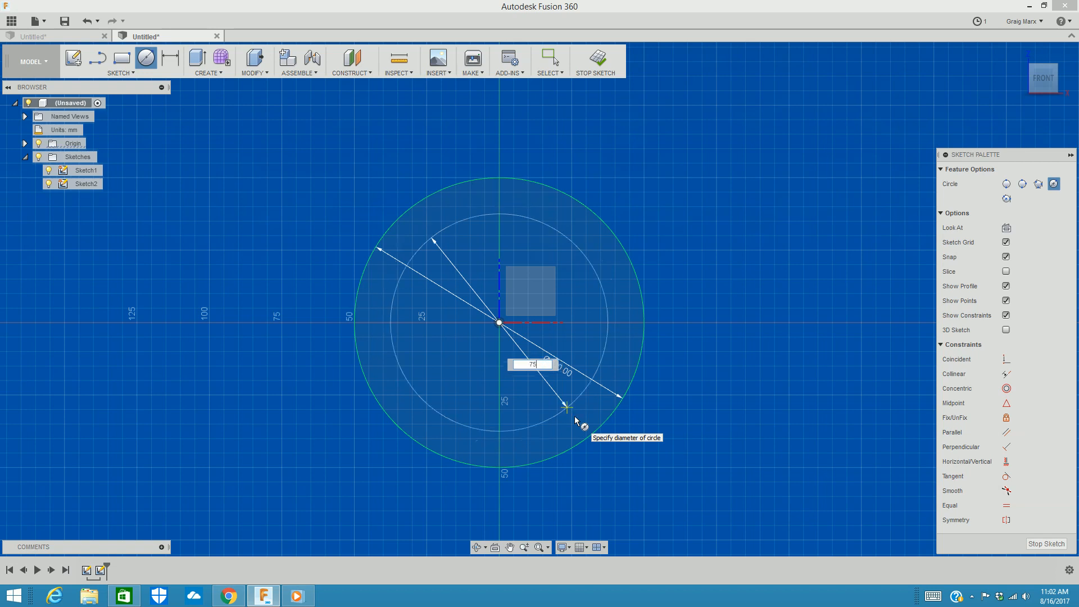
{"action": "key", "text": "Tab"}
{"action": "key", "text": "Return"}
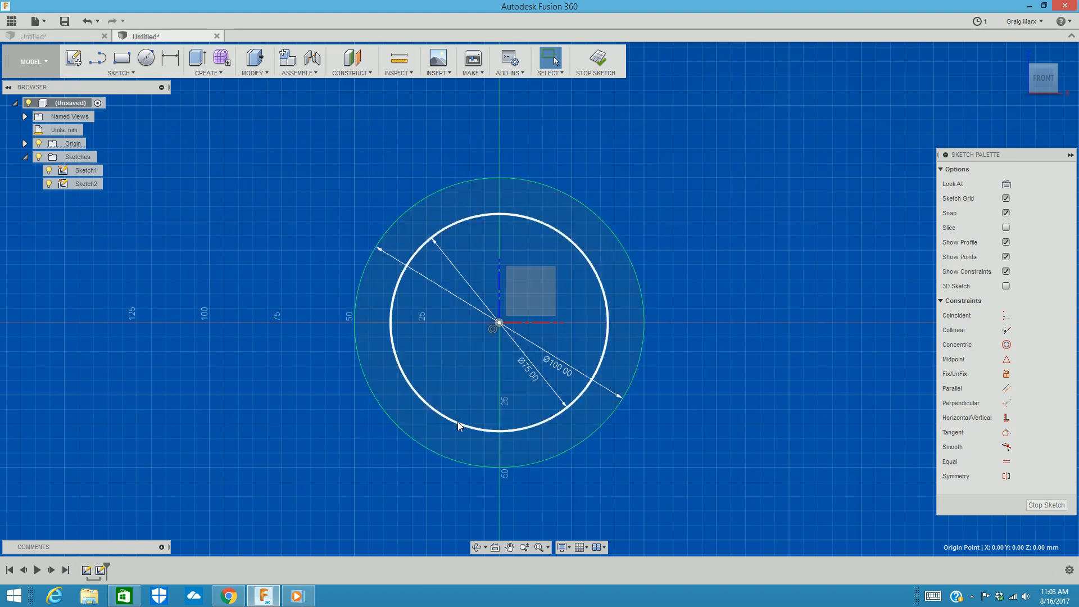
Trim away the inner 75 mm circle
{"action": "left_click", "coordinate": [133, 76]}
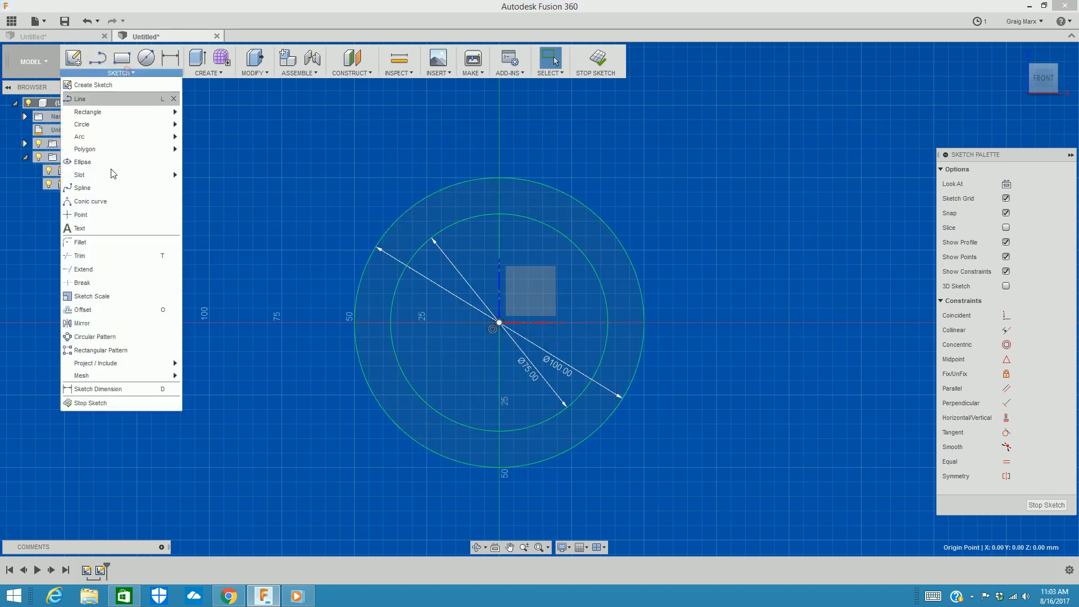
{"action": "left_click", "coordinate": [99, 256]}
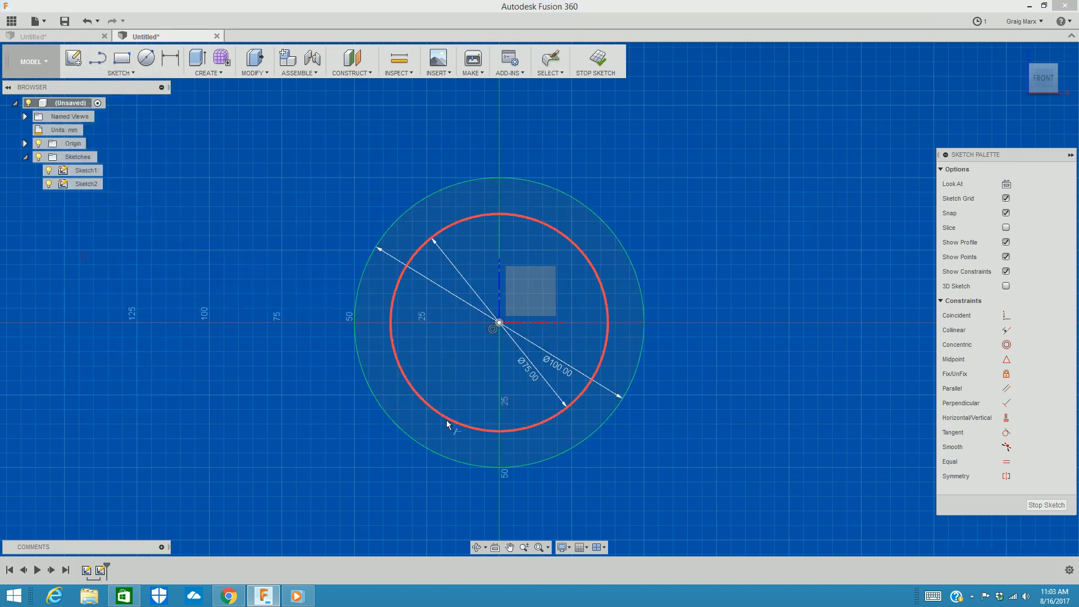
{"action": "left_click", "coordinate": [446, 418]}
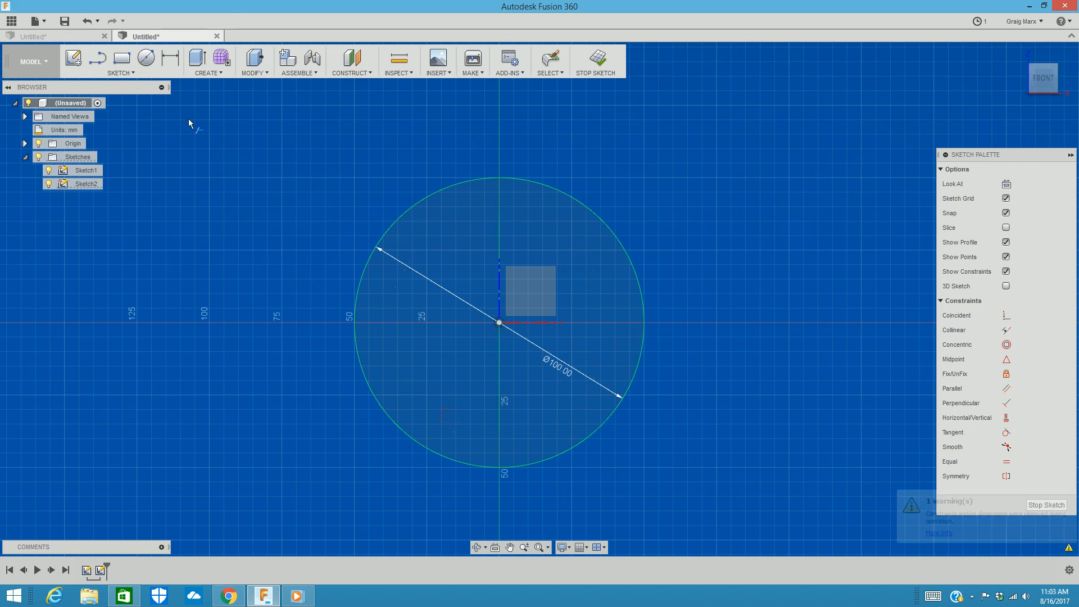
Draw a 2-point circle with a diameter of 75 mm inside the 100 mm circle, slightly off its center
{"action": "left_click", "coordinate": [121, 73]}
{"action": "mouse_move", "coordinate": [139, 123]}
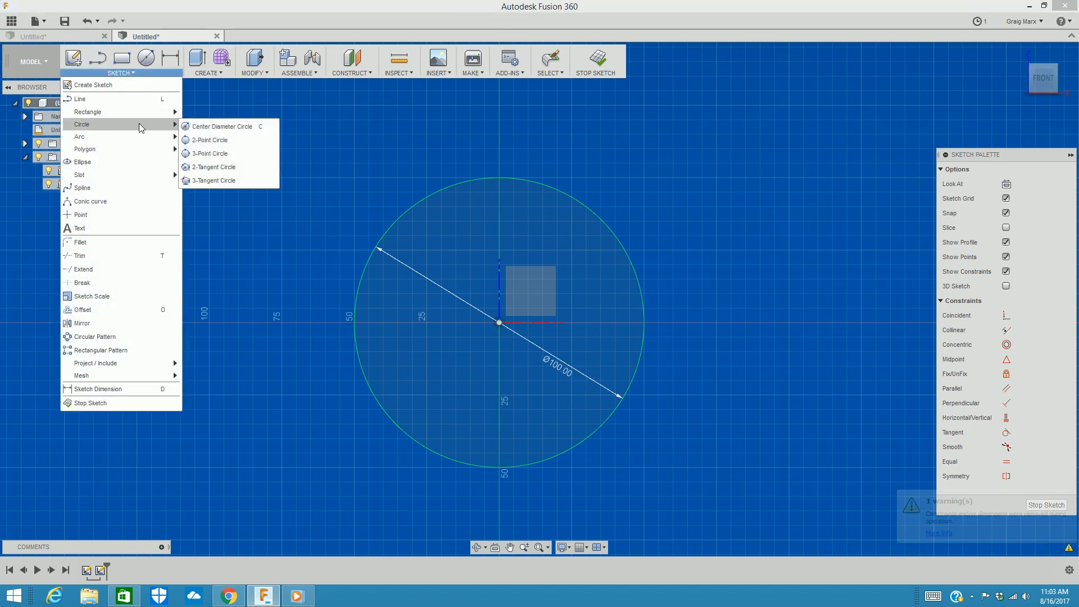
{"action": "left_click", "coordinate": [219, 143]}
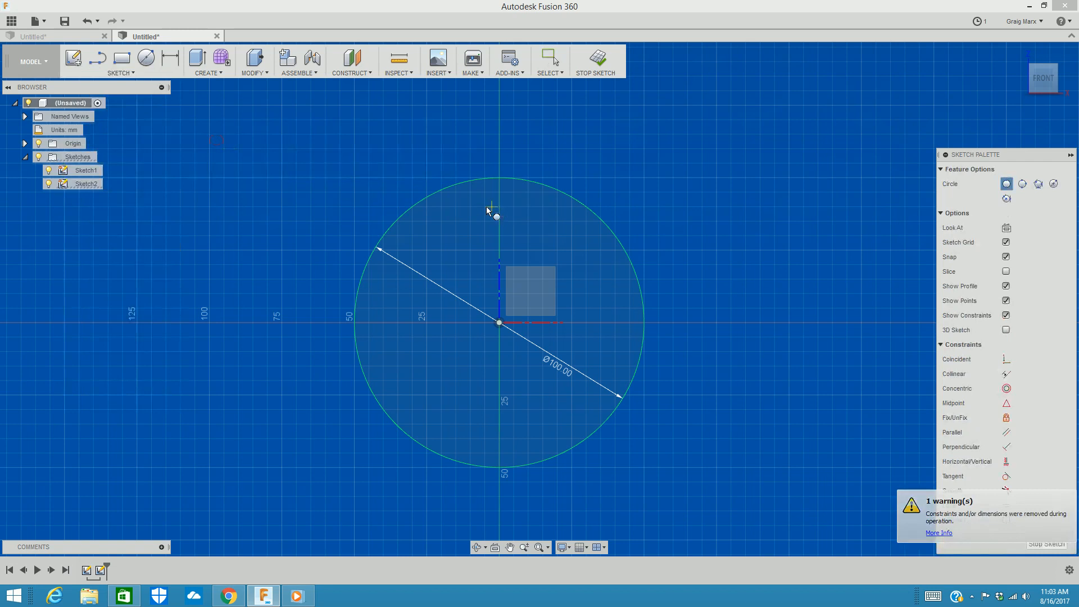
{"action": "left_click", "coordinate": [454, 210]}
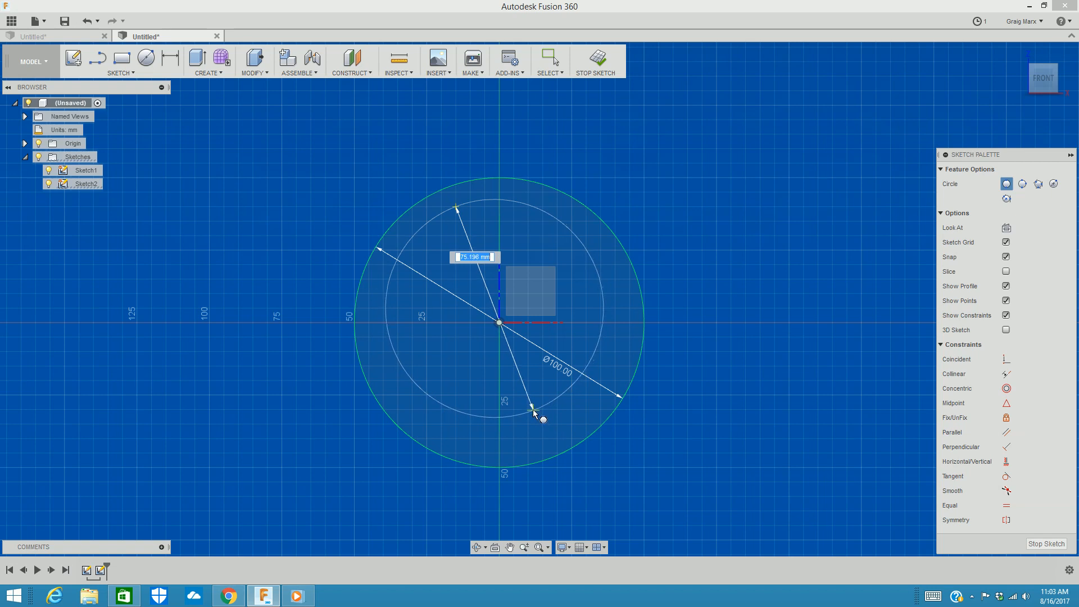
{"action": "type", "text": "75"}
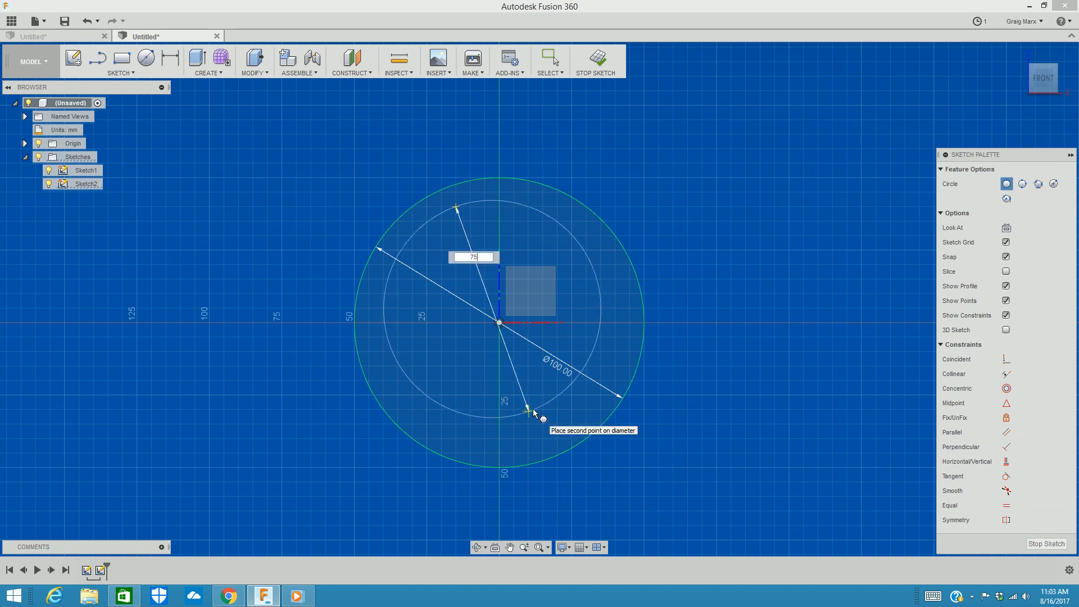
{"action": "key", "text": "Tab"}
{"action": "key", "text": "Return"}
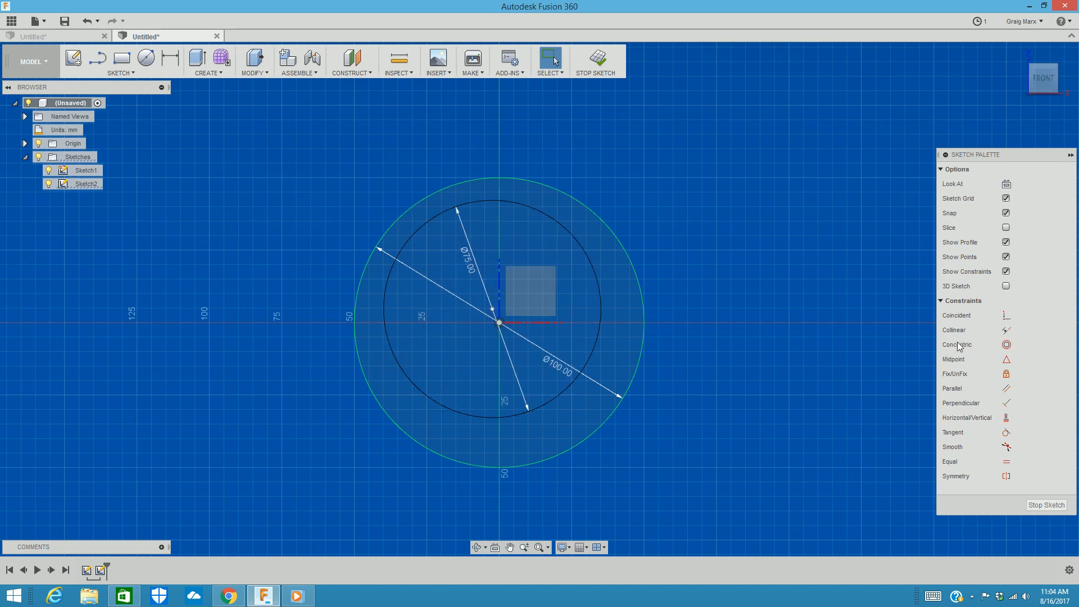
Make the 75 mm circle concentric with the 100 mm circle and finish the sketch
{"action": "left_click", "coordinate": [1007, 345]}
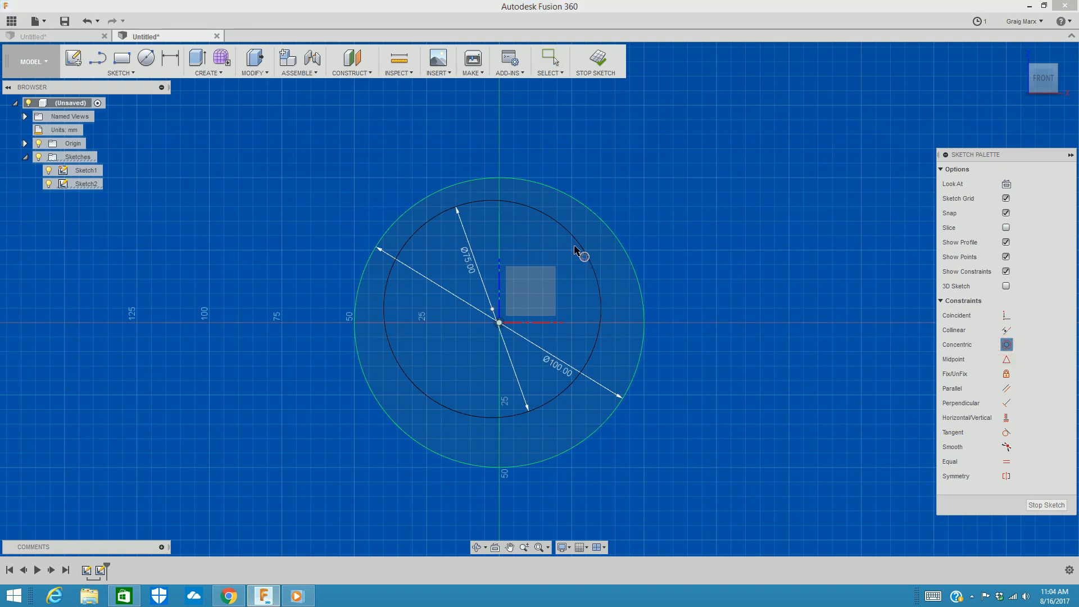
{"action": "left_click", "coordinate": [602, 314]}
{"action": "left_click", "coordinate": [644, 309]}
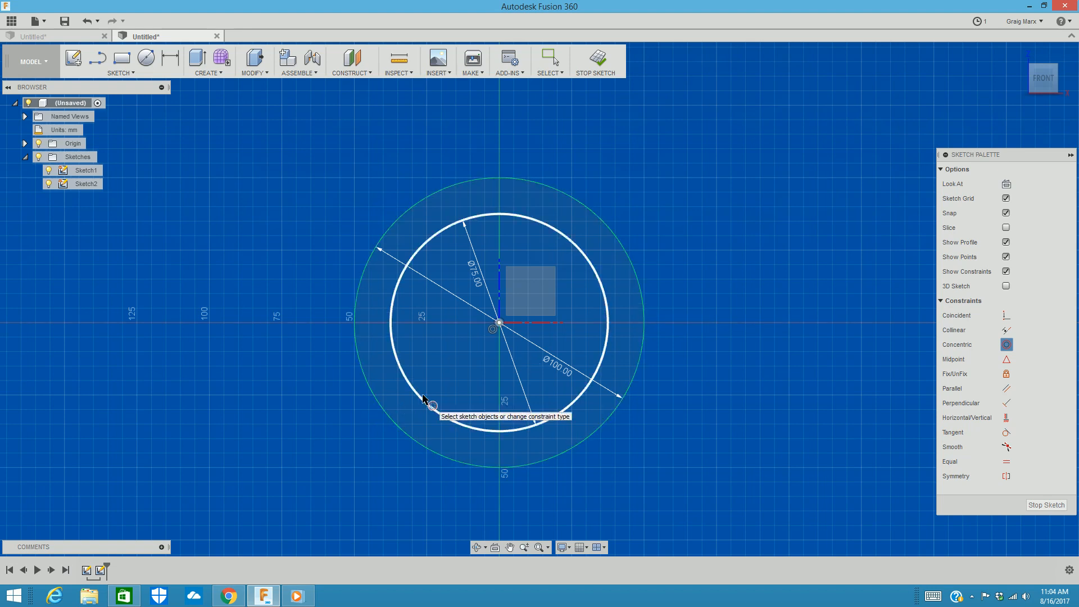
{"action": "key", "text": "Escape"}
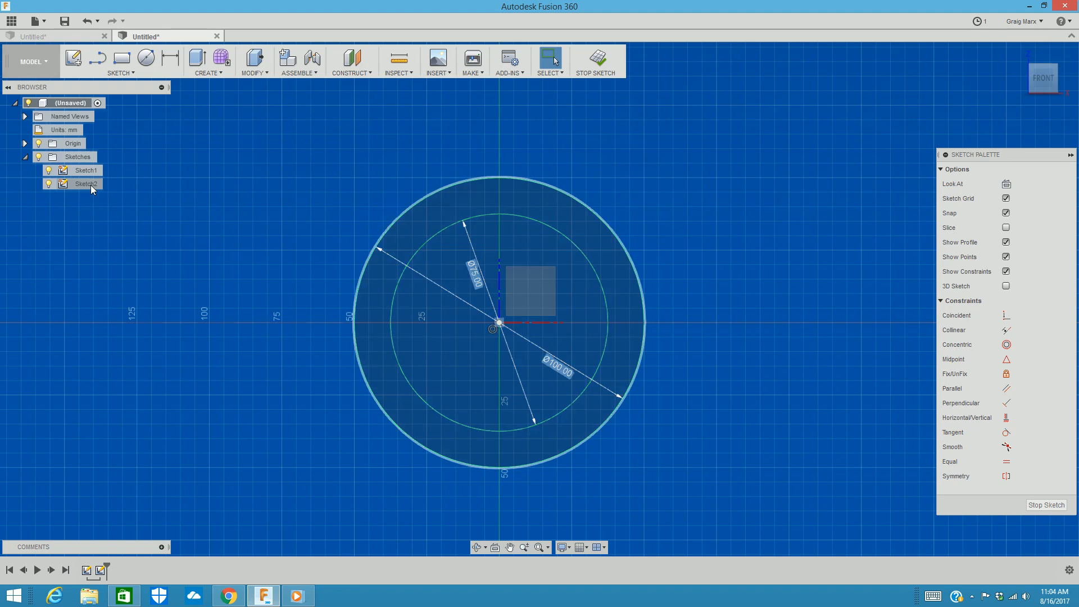
{"action": "left_click", "coordinate": [598, 58]}
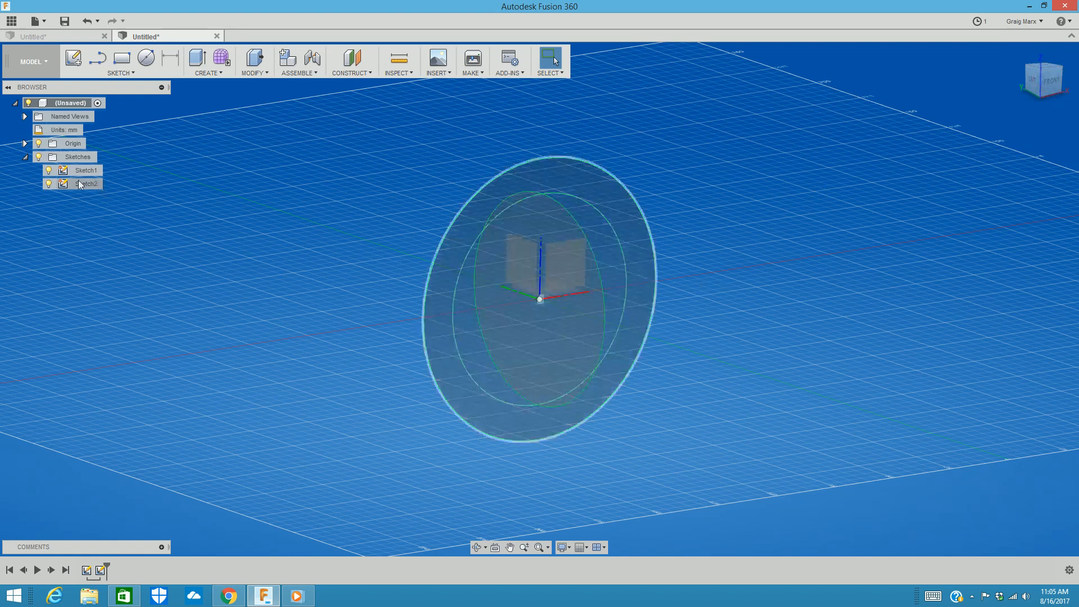
Hide Sketch2 and show it again, then hide Sketch1
{"action": "left_click", "coordinate": [48, 184]}
{"action": "left_click", "coordinate": [48, 184]}
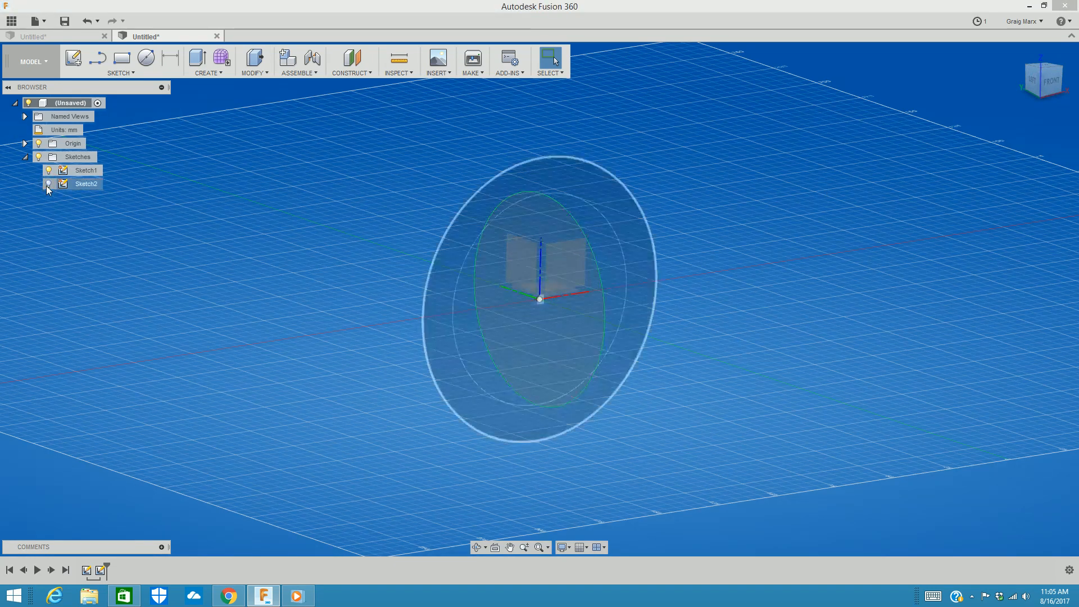
{"action": "left_click", "coordinate": [49, 171]}
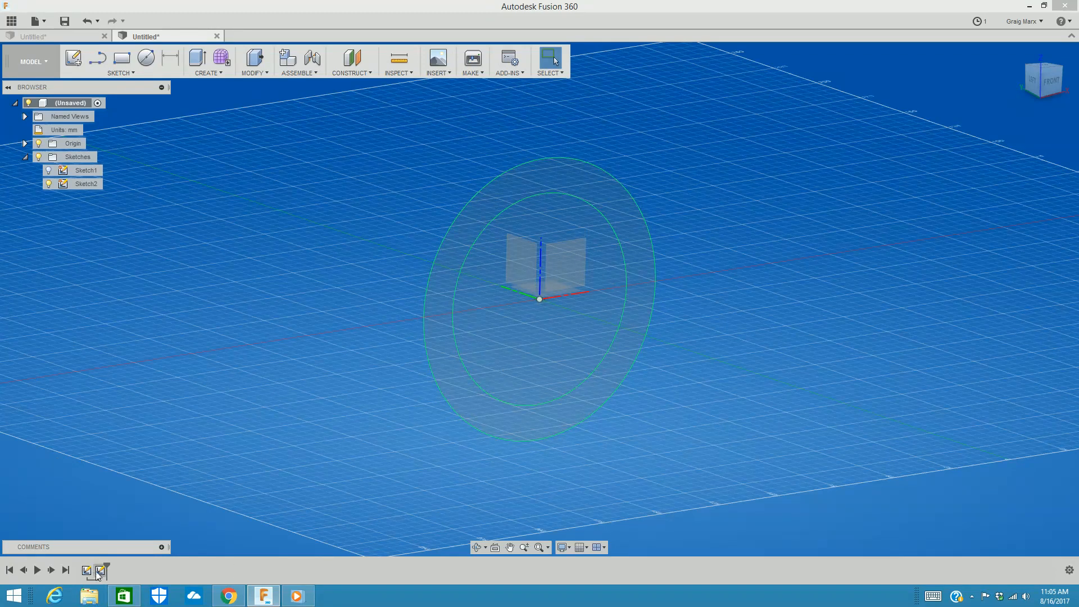
Roll the timeline back to before Sketch2, make Sketch1 visible, and roll the timeline forward to the end again
{"action": "left_click_drag", "start_coordinate": [106, 568], "coordinate": [91, 569]}
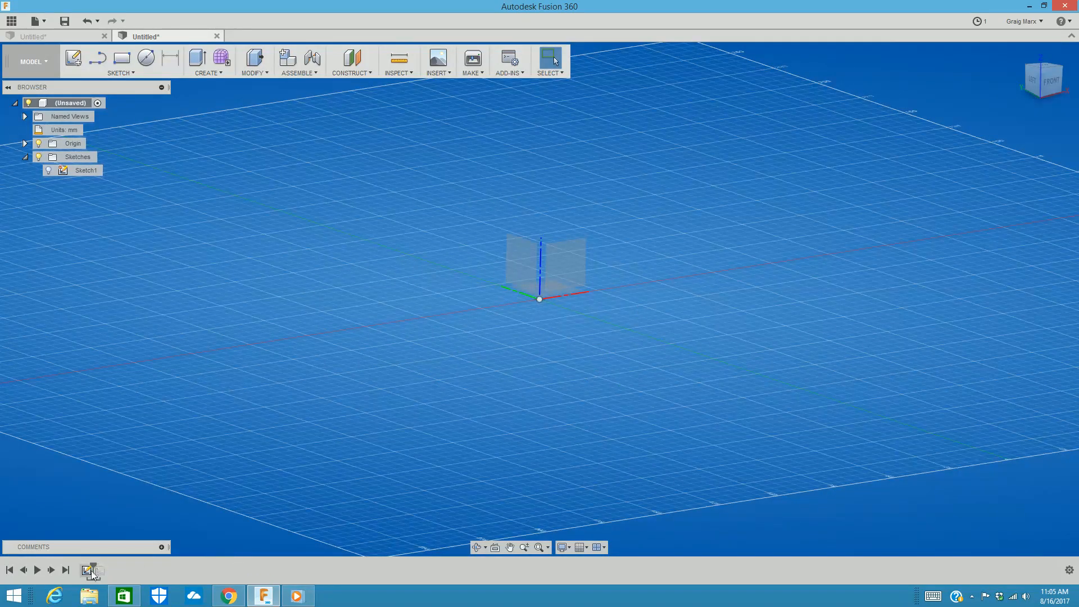
{"action": "left_click", "coordinate": [49, 170]}
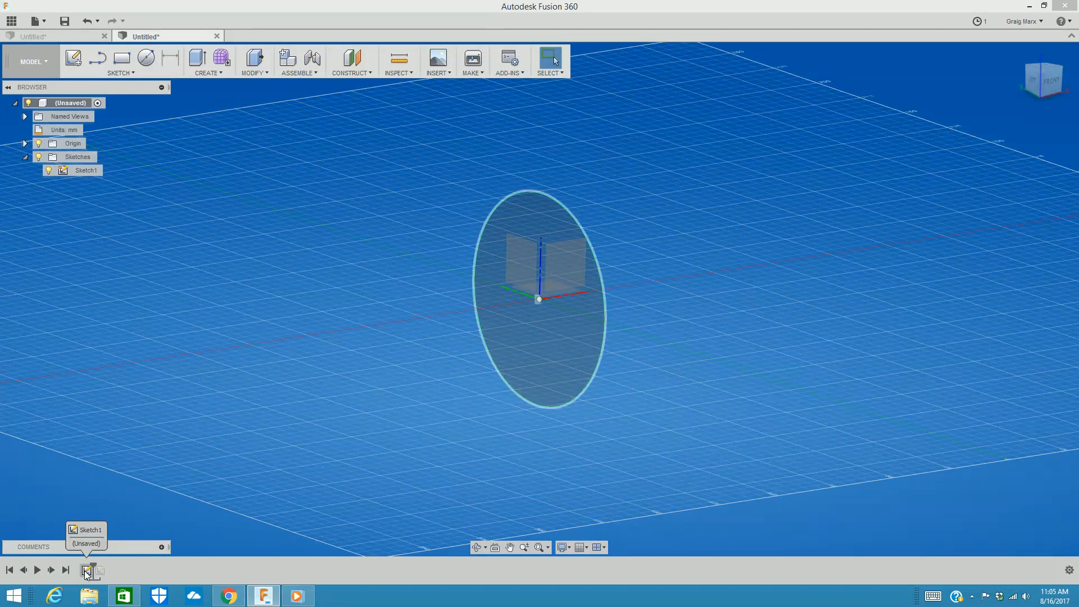
{"action": "left_click_drag", "start_coordinate": [93, 565], "coordinate": [109, 564]}
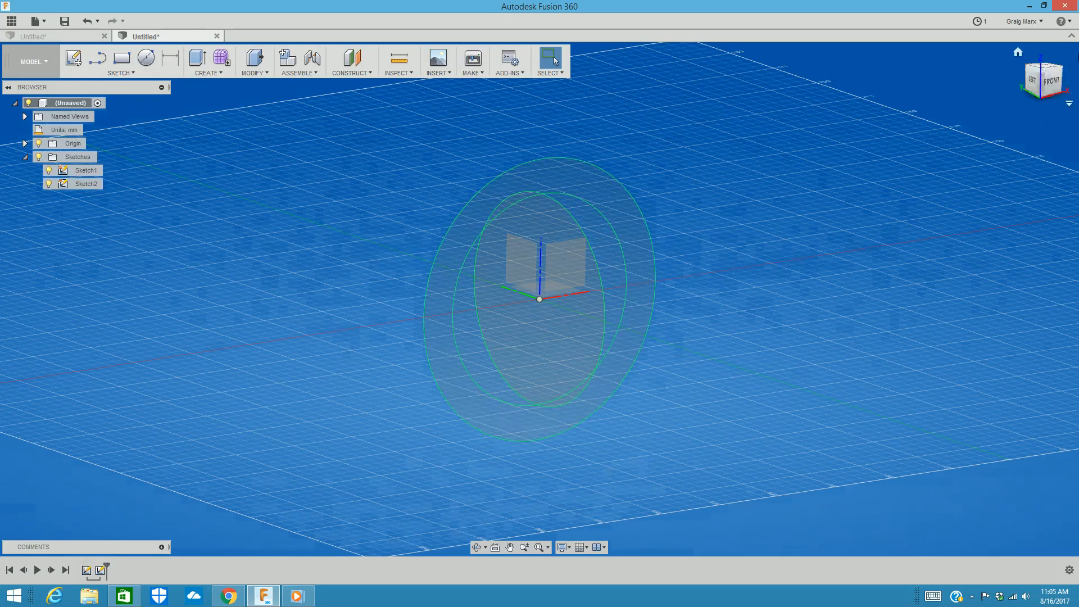
Start a new sketch on the horizontal XY origin plane
{"action": "left_click", "coordinate": [1055, 88]}
{"action": "mouse_move", "coordinate": [1045, 89]}
{"action": "left_mouse_down"}
{"action": "mouse_move", "coordinate": [1060, 80]}
{"action": "mouse_move", "coordinate": [1037, 119]}
{"action": "left_mouse_up"}
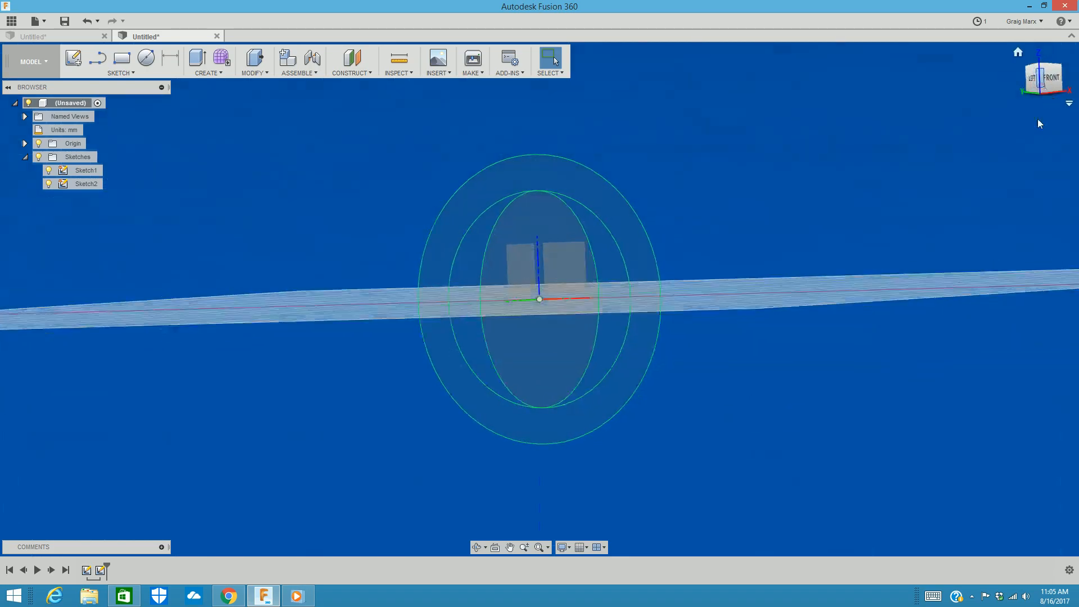
{"action": "left_click_drag", "start_coordinate": [1064, 79], "coordinate": [1049, 86]}
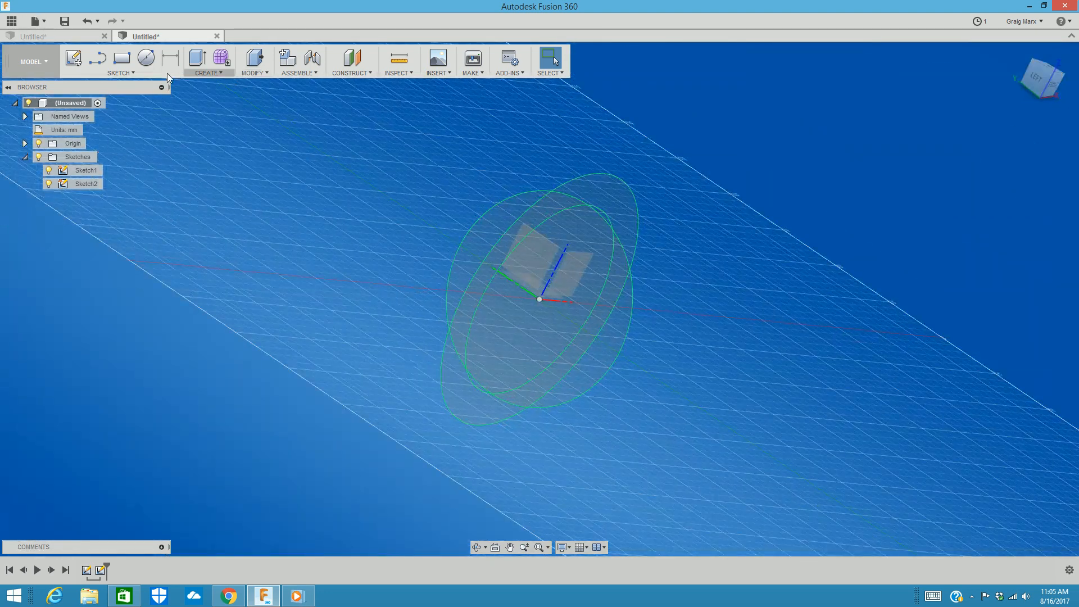
{"action": "left_click", "coordinate": [128, 76]}
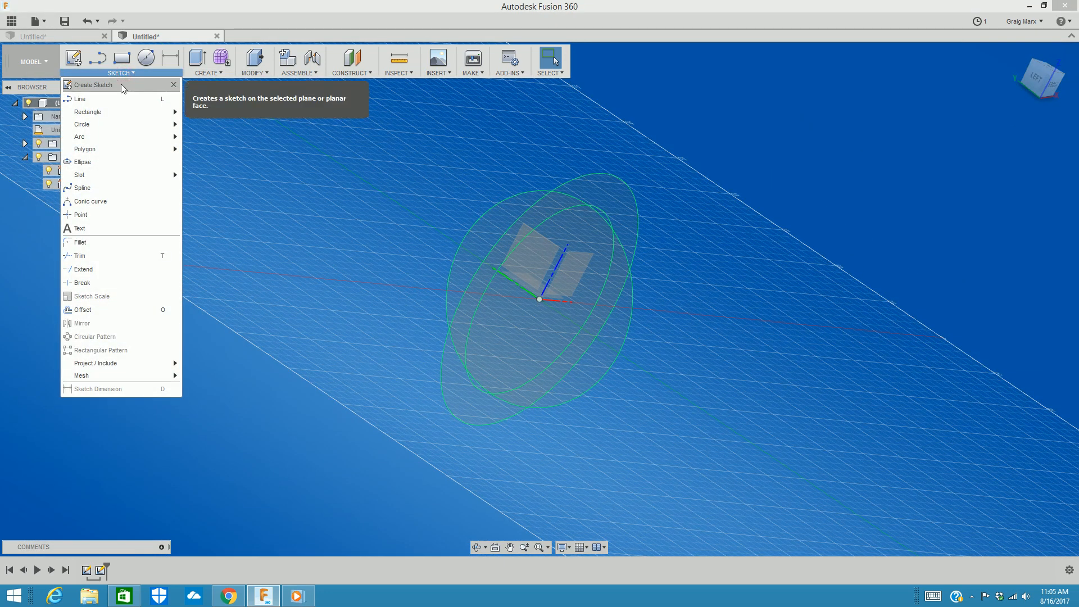
{"action": "left_click", "coordinate": [120, 84]}
{"action": "left_click_drag", "start_coordinate": [1047, 78], "coordinate": [1062, 93]}
{"action": "left_click", "coordinate": [546, 260]}
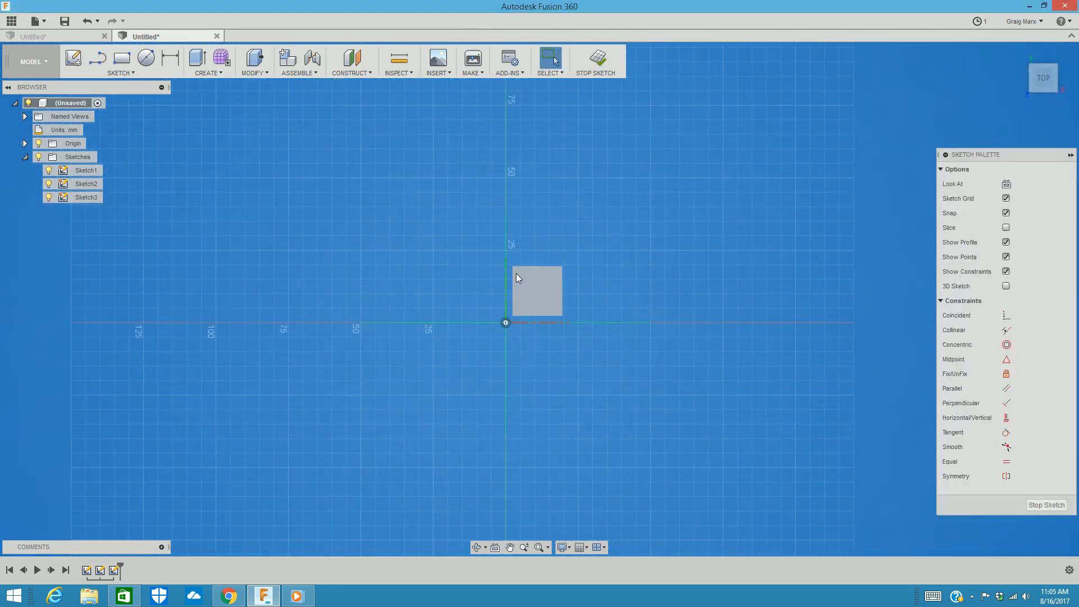
Draw a center rectangle about 85 mm wide, centred on the sketch origin
{"action": "left_click", "coordinate": [126, 74]}
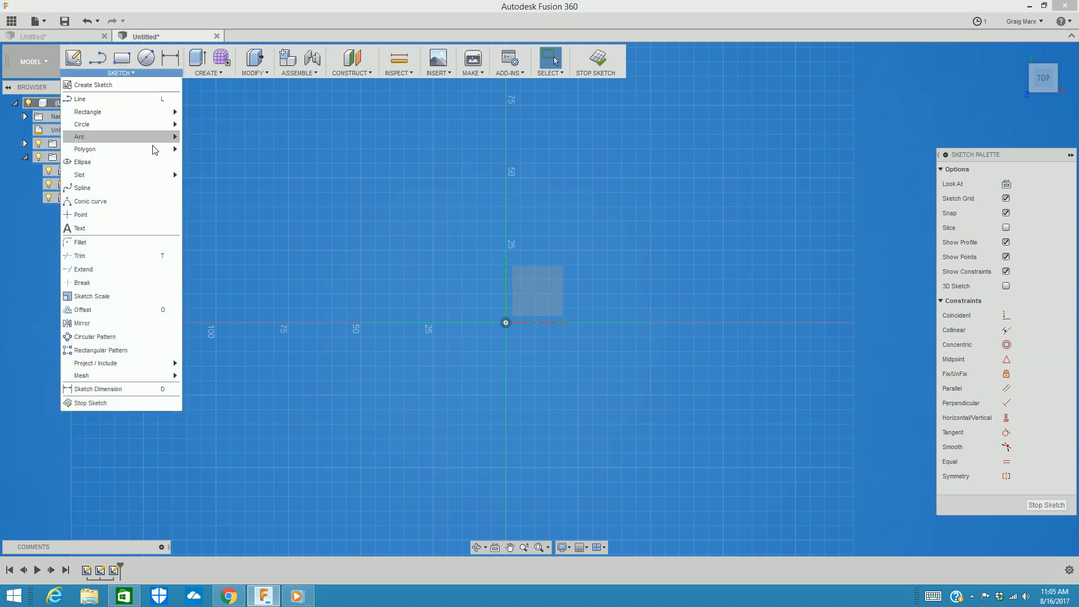
{"action": "mouse_move", "coordinate": [156, 142]}
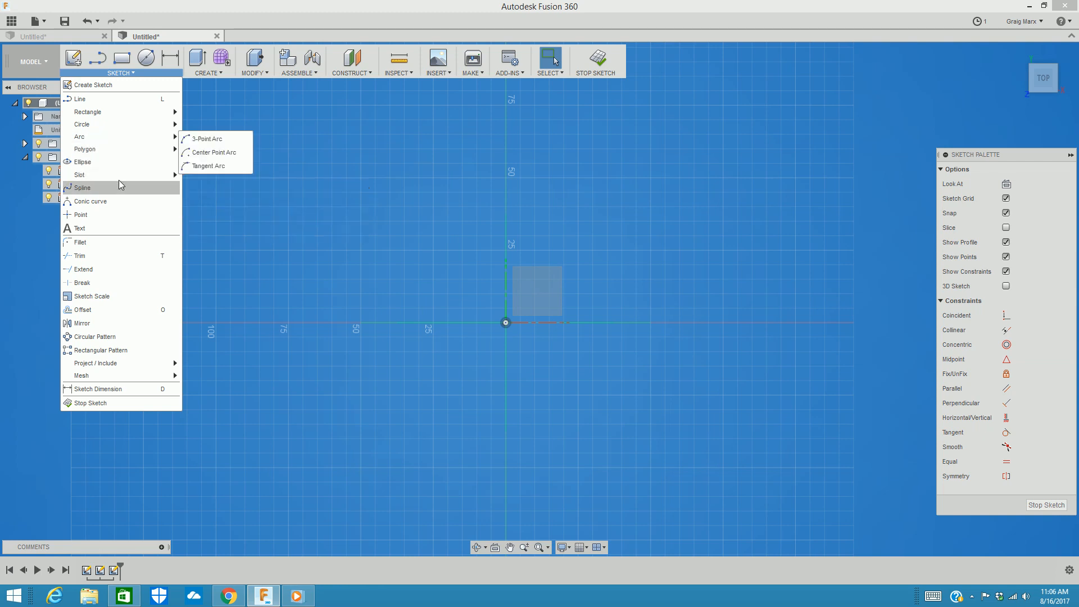
{"action": "mouse_move", "coordinate": [115, 116]}
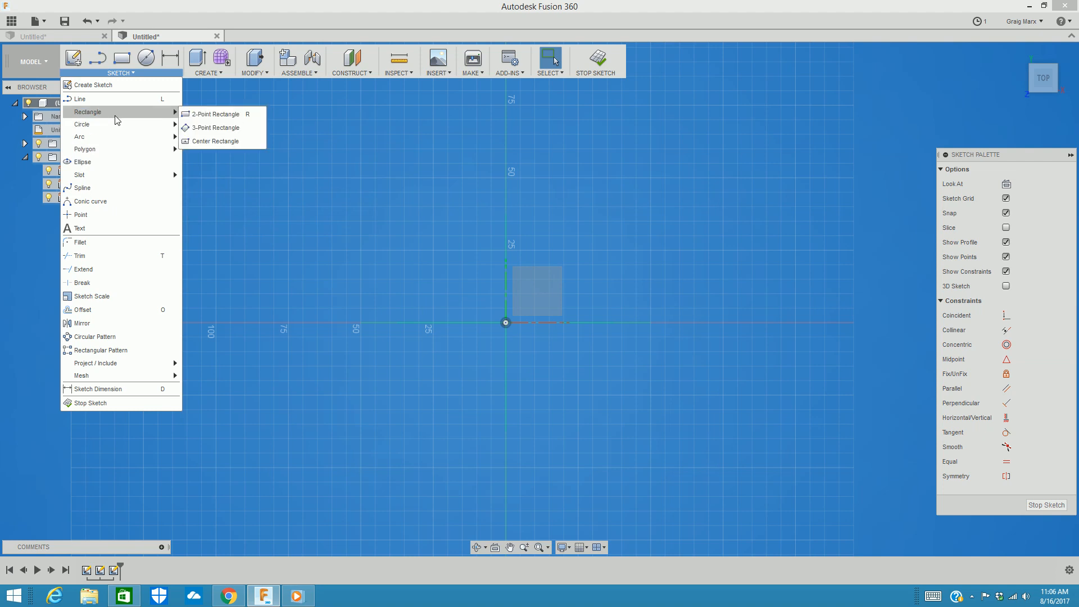
{"action": "left_click", "coordinate": [199, 141]}
{"action": "left_click", "coordinate": [506, 323]}
{"action": "left_click", "coordinate": [630, 421]}
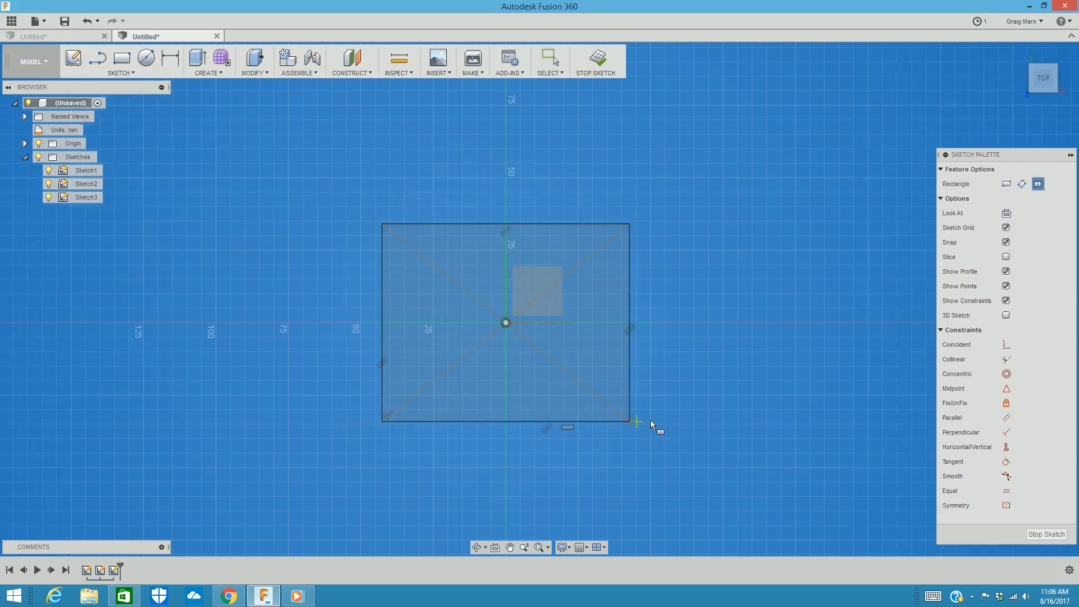
Dimension the rectangle's width and height to 70 mm each
{"action": "left_click", "coordinate": [170, 58]}
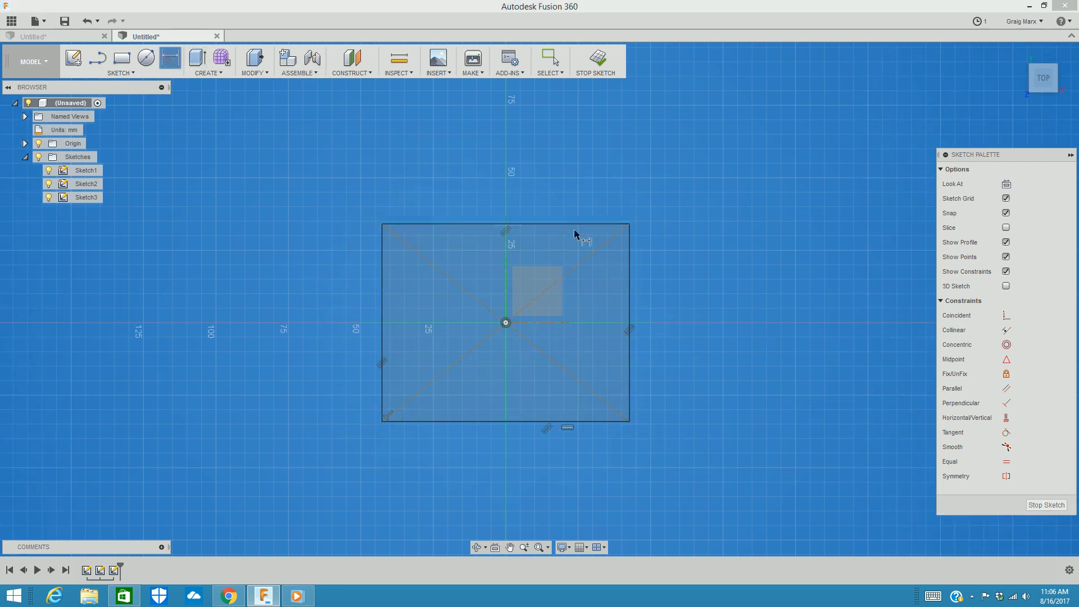
{"action": "left_click", "coordinate": [465, 225]}
{"action": "left_click", "coordinate": [375, 145]}
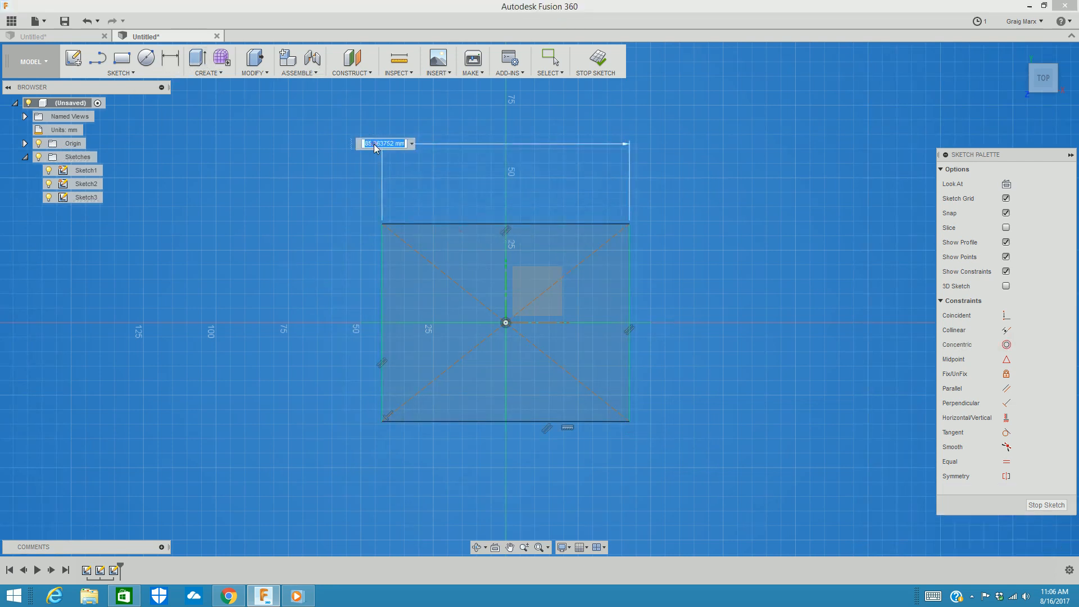
{"action": "type", "text": "70"}
{"action": "key", "text": "Return"}
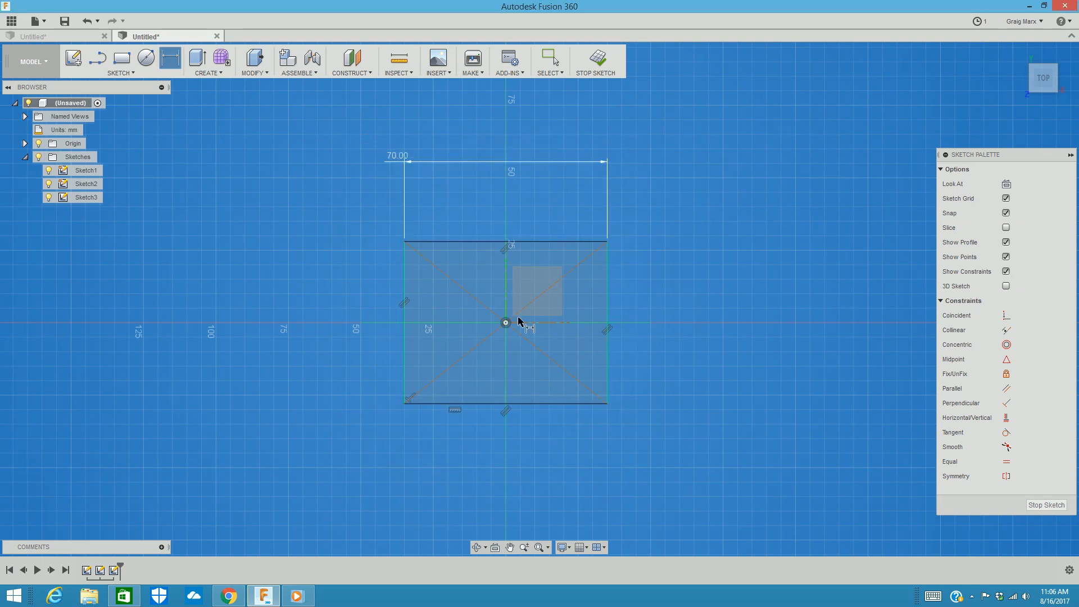
{"action": "left_click", "coordinate": [404, 299]}
{"action": "left_click", "coordinate": [252, 302]}
{"action": "type", "text": "70"}
{"action": "key", "text": "Return"}
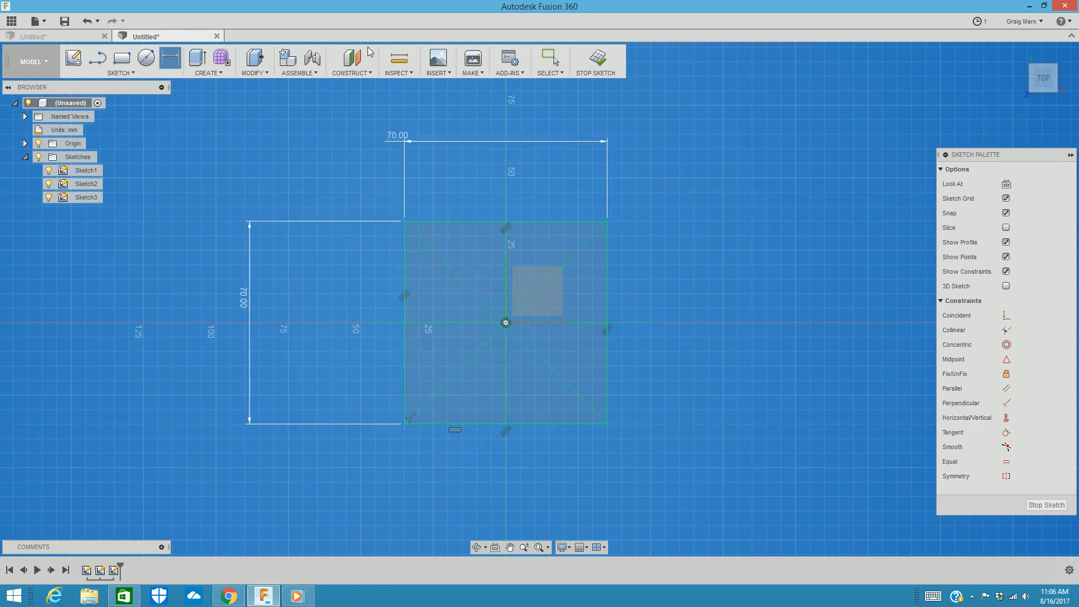
Draw a 3-Point Arc between the ends of the square's upper edge, bulging outward above it
{"action": "left_click", "coordinate": [105, 73]}
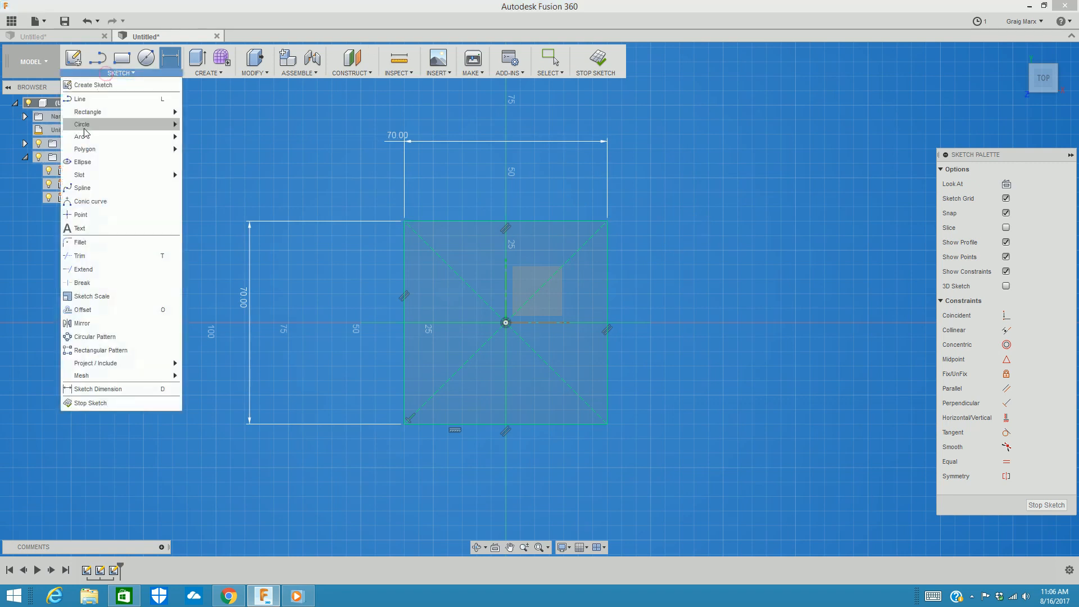
{"action": "mouse_move", "coordinate": [83, 143]}
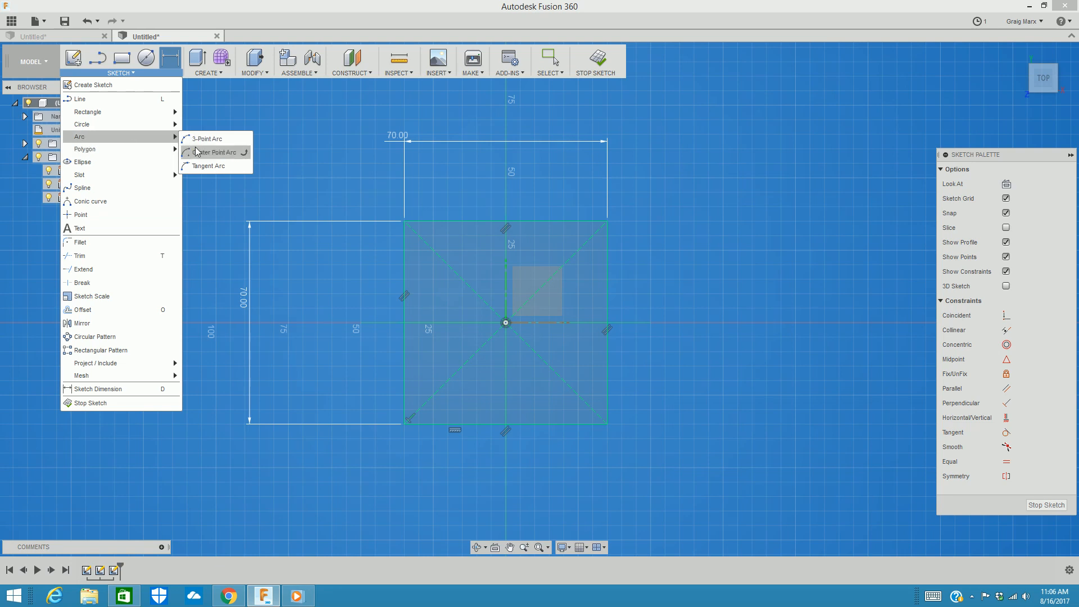
{"action": "left_click", "coordinate": [214, 153]}
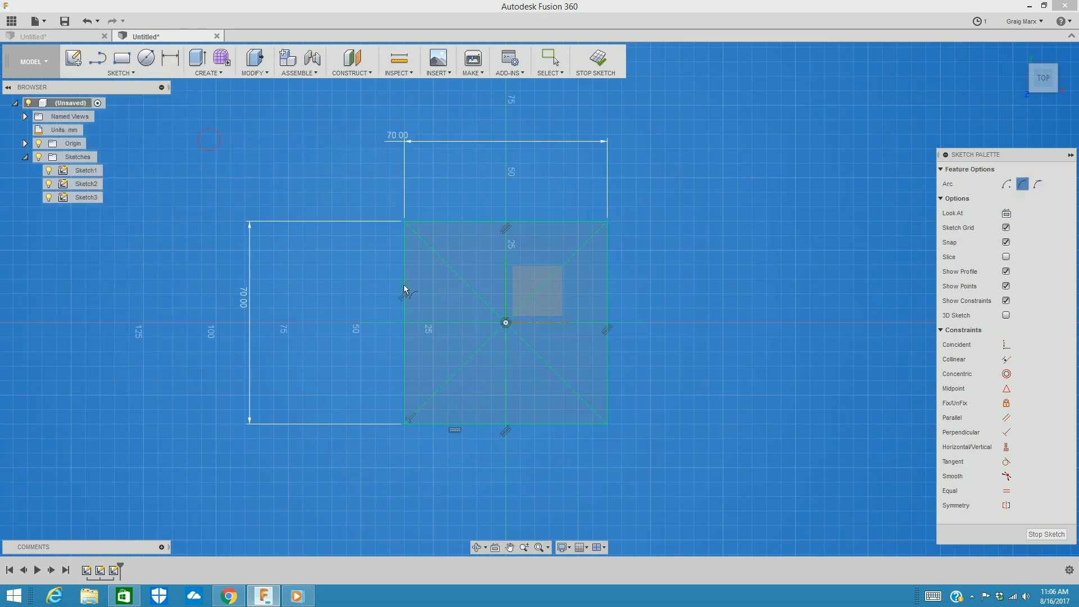
{"action": "left_click", "coordinate": [396, 222]}
{"action": "left_click", "coordinate": [404, 222]}
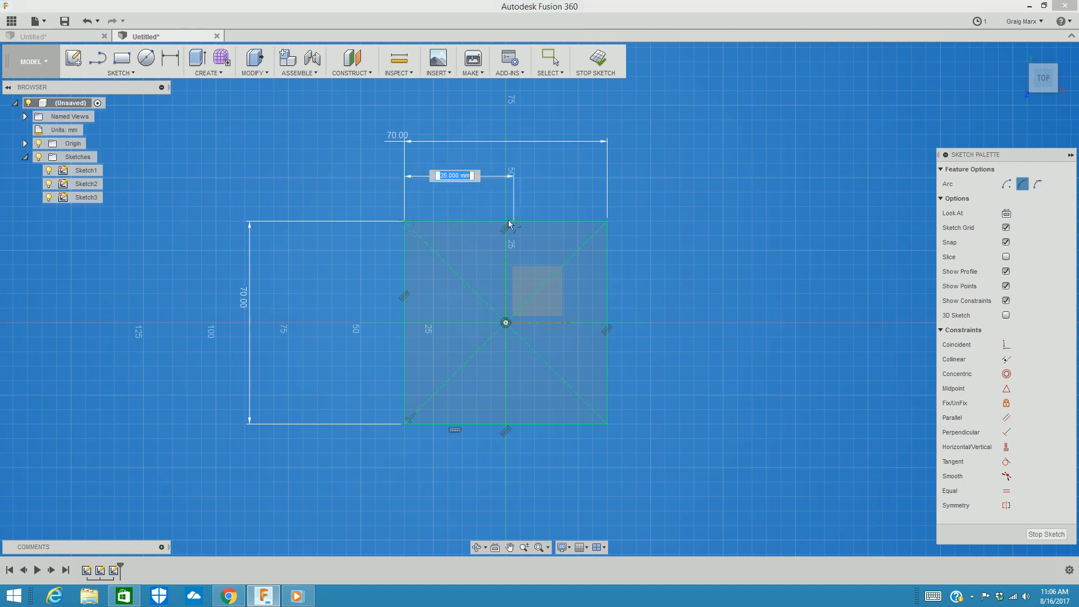
{"action": "left_click", "coordinate": [607, 221]}
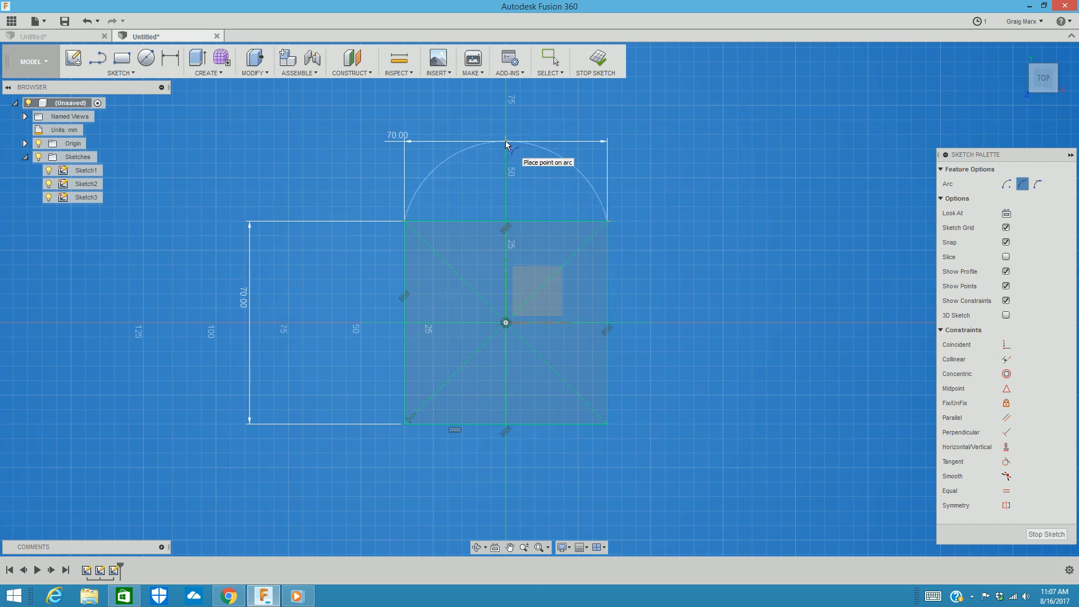
{"action": "left_click", "coordinate": [505, 141]}
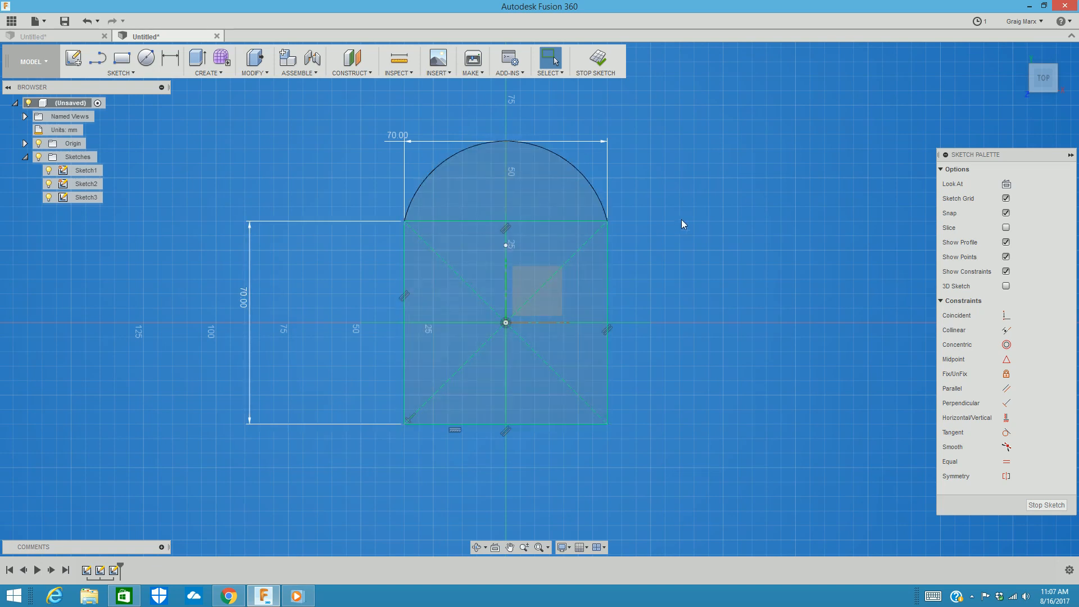
Draw a wavy freeform spline outside the square's right edge, from its upper right corner to its lower right corner
{"action": "left_click", "coordinate": [136, 73]}
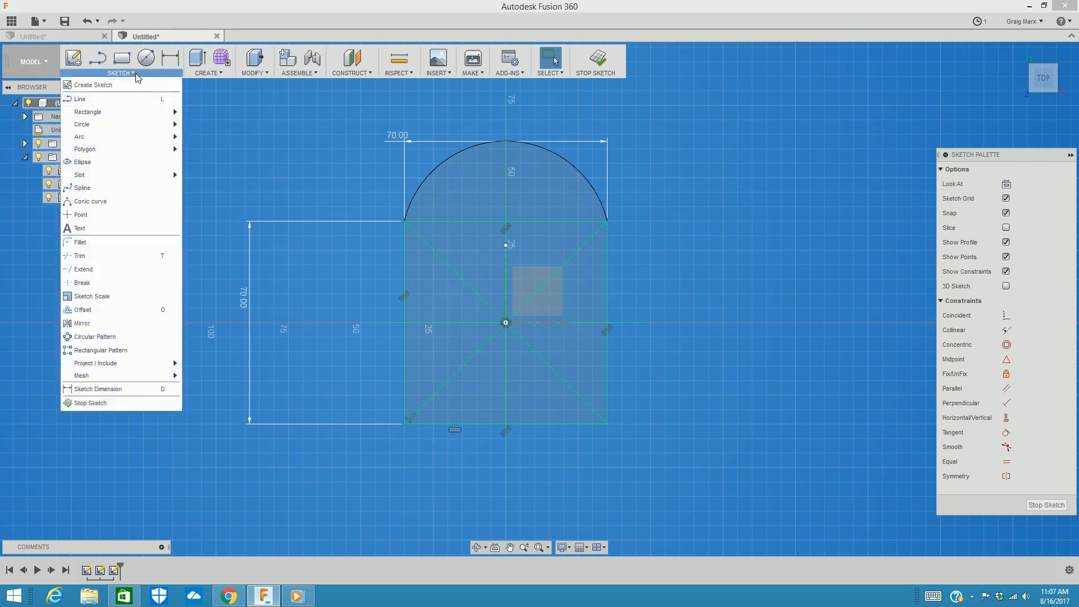
{"action": "left_click", "coordinate": [131, 188]}
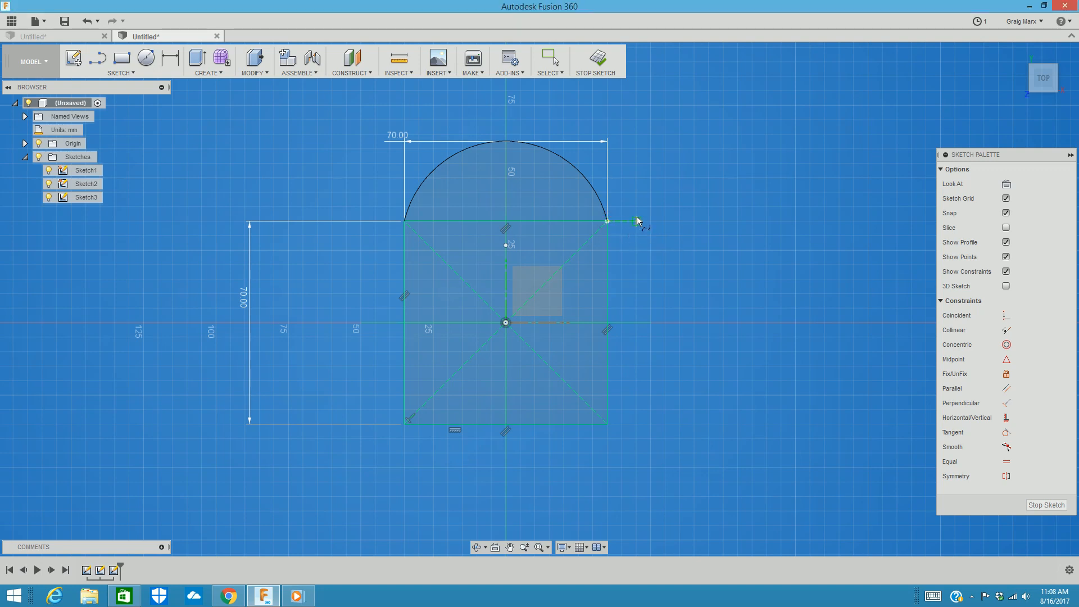
{"action": "left_click", "coordinate": [644, 231]}
{"action": "left_click_drag", "start_coordinate": [656, 272], "coordinate": [689, 262]}
{"action": "left_click", "coordinate": [695, 308]}
{"action": "left_click", "coordinate": [655, 313]}
{"action": "left_click", "coordinate": [667, 341]}
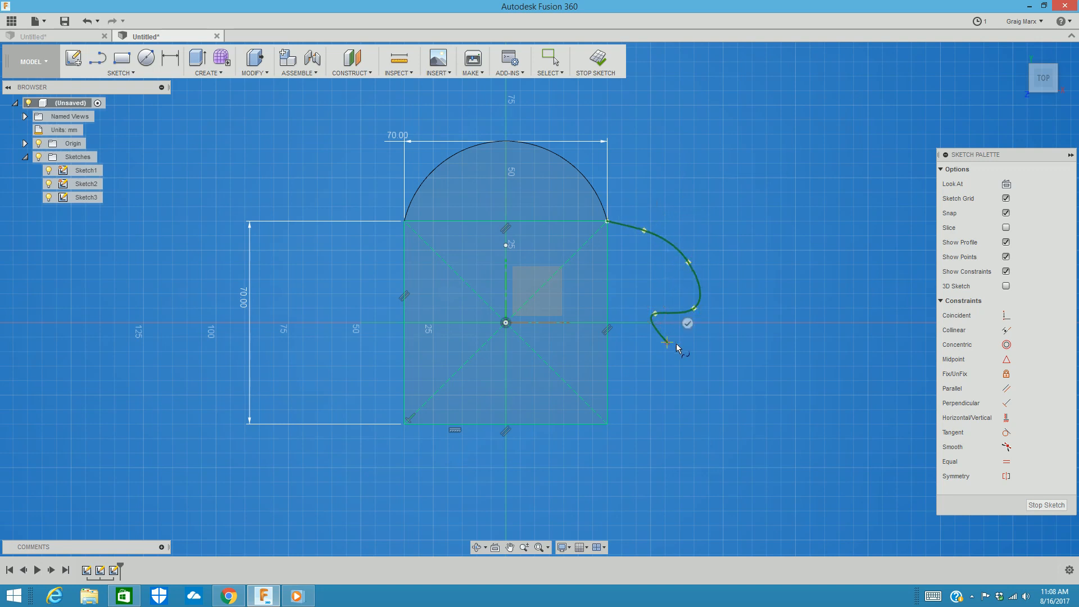
{"action": "left_click", "coordinate": [712, 342]}
{"action": "left_click", "coordinate": [745, 375]}
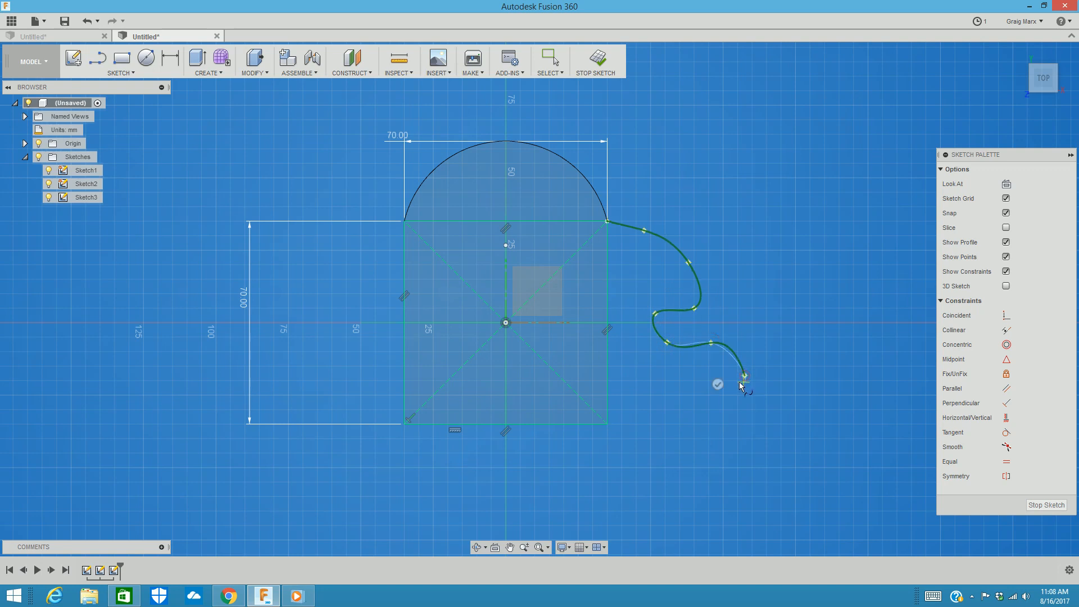
{"action": "left_click", "coordinate": [688, 393]}
{"action": "left_click", "coordinate": [676, 414]}
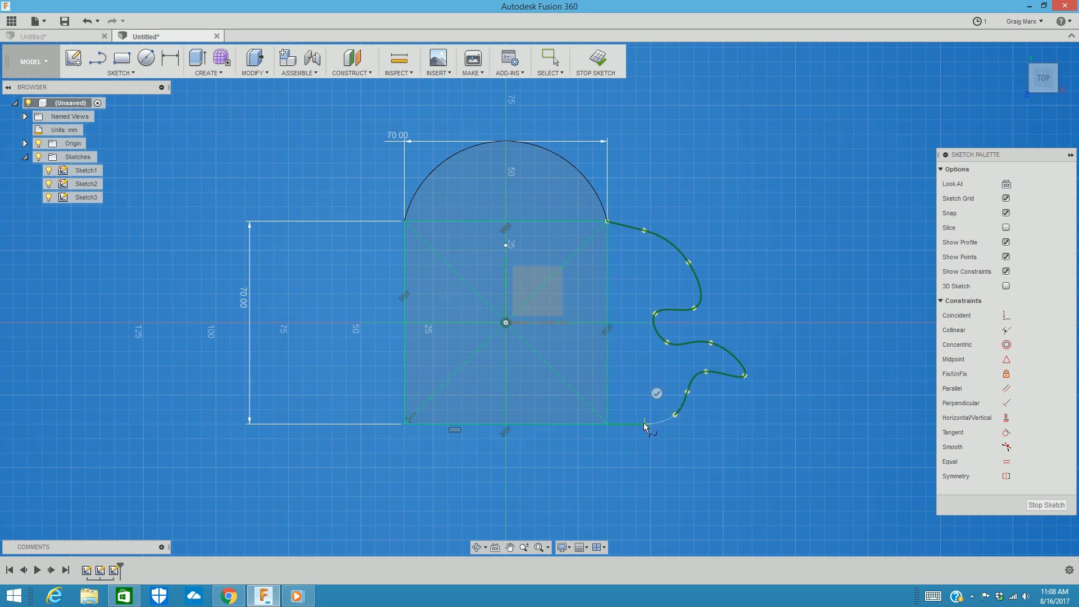
{"action": "left_click", "coordinate": [606, 423]}
{"action": "left_click", "coordinate": [613, 397]}
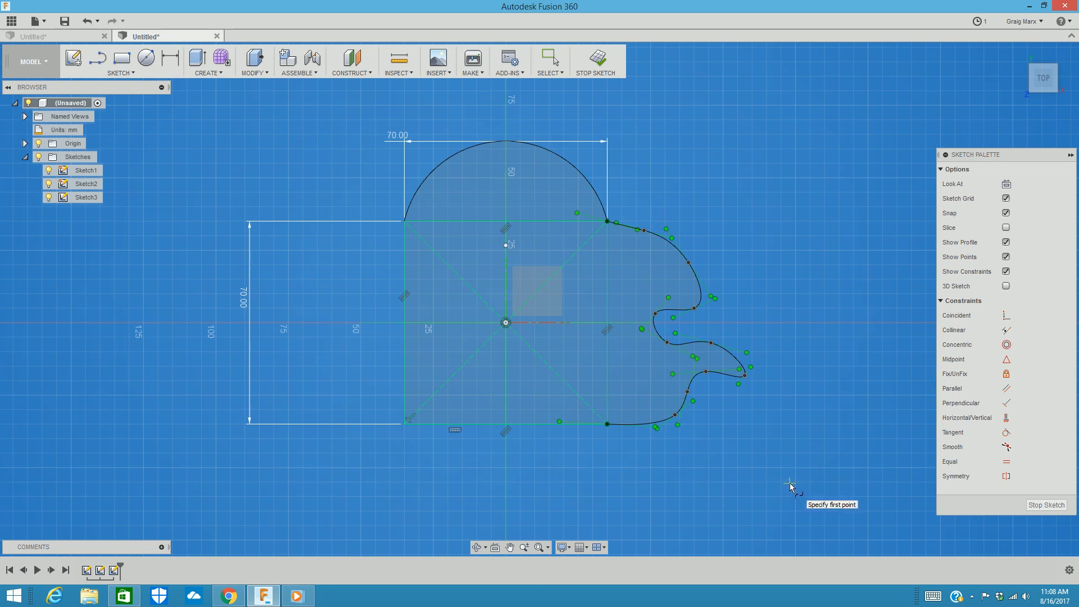
{"action": "key", "text": "Escape"}
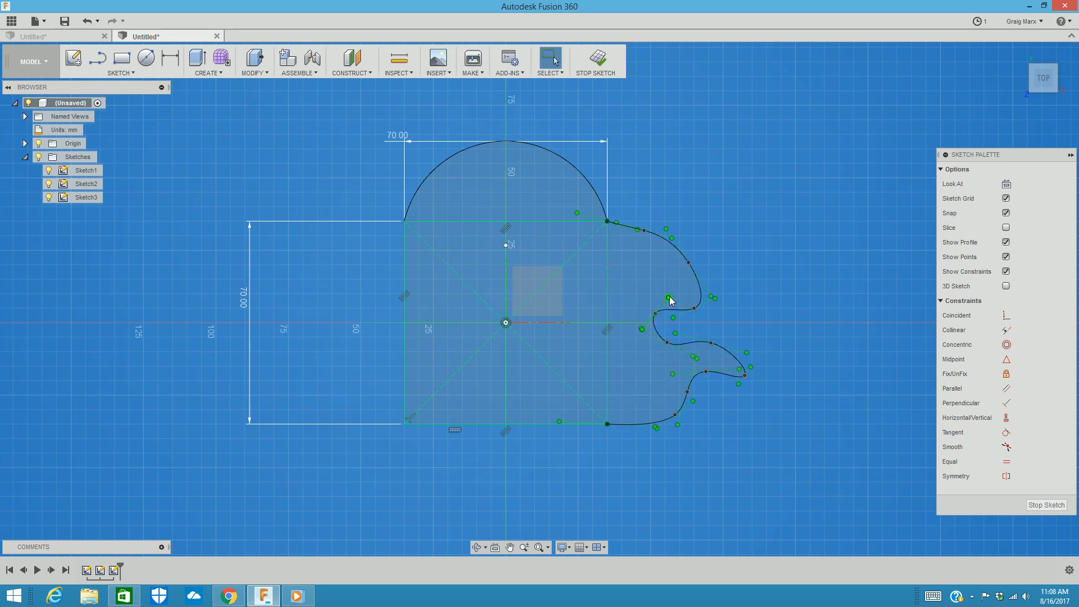
Reshape the spline's curves by adjusting the tangent handles at its upper and middle fit points
{"action": "mouse_move", "coordinate": [641, 330]}
{"action": "left_mouse_down"}
{"action": "mouse_move", "coordinate": [622, 338]}
{"action": "mouse_move", "coordinate": [639, 315]}
{"action": "left_mouse_up"}
{"action": "left_click", "coordinate": [694, 308]}
{"action": "mouse_move", "coordinate": [713, 298]}
{"action": "left_mouse_down"}
{"action": "mouse_move", "coordinate": [702, 286]}
{"action": "mouse_move", "coordinate": [723, 293]}
{"action": "left_mouse_up"}
{"action": "left_click", "coordinate": [688, 265]}
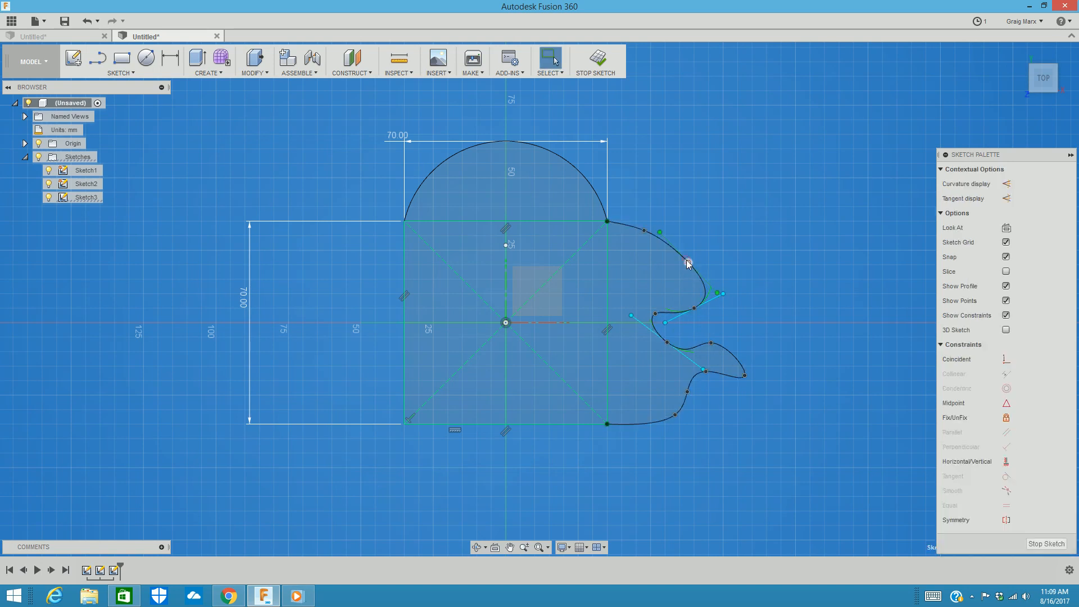
{"action": "left_click", "coordinate": [660, 233]}
{"action": "mouse_move", "coordinate": [661, 235]}
{"action": "left_mouse_down"}
{"action": "mouse_move", "coordinate": [685, 229]}
{"action": "mouse_move", "coordinate": [653, 200]}
{"action": "mouse_move", "coordinate": [697, 217]}
{"action": "mouse_move", "coordinate": [709, 247]}
{"action": "mouse_move", "coordinate": [694, 231]}
{"action": "mouse_move", "coordinate": [651, 251]}
{"action": "mouse_move", "coordinate": [656, 238]}
{"action": "mouse_move", "coordinate": [653, 270]}
{"action": "left_mouse_up"}
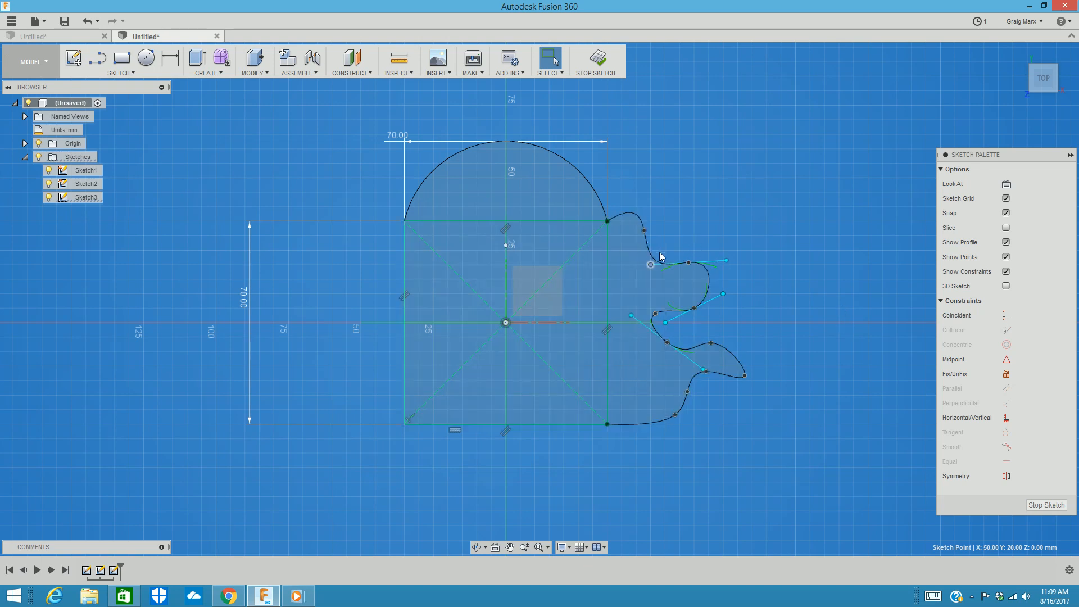
Change the square's width dimension to 45 mm and set it back to 70 mm
{"action": "double_click", "coordinate": [398, 135]}
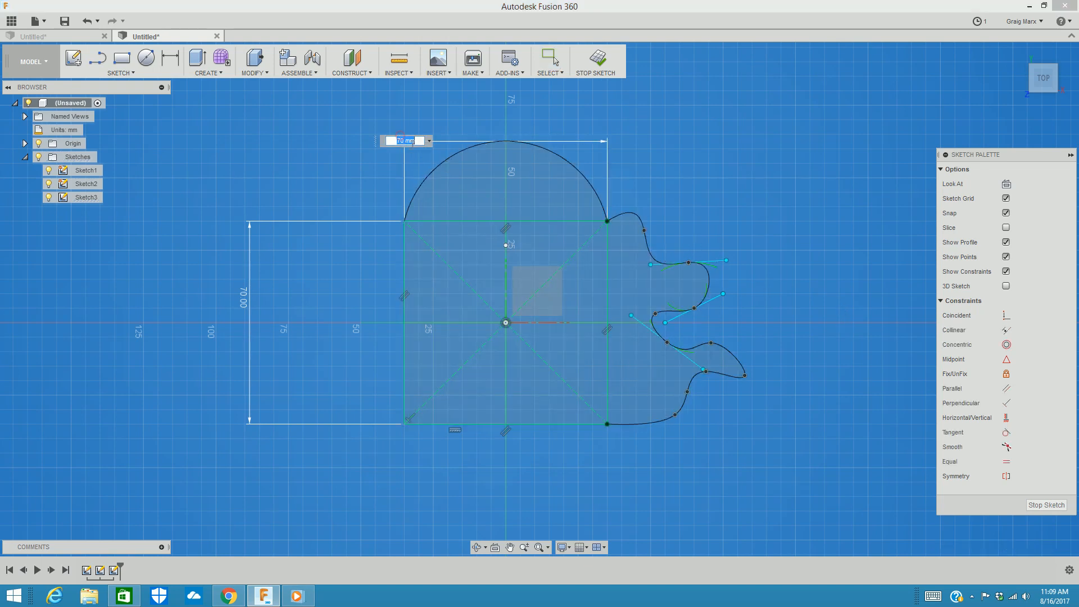
{"action": "type", "text": "45"}
{"action": "key", "text": "Return"}
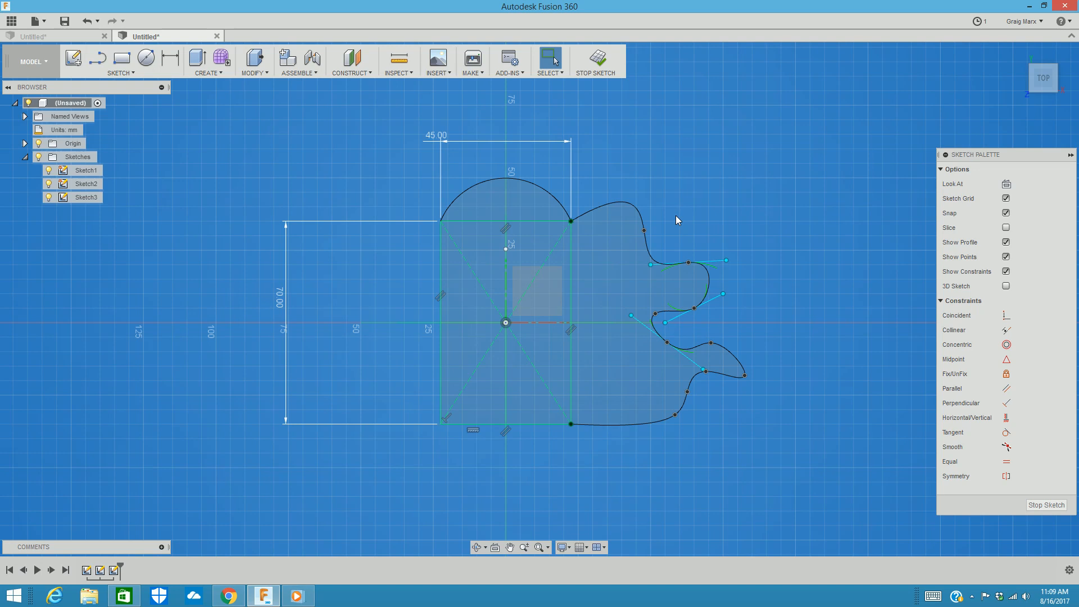
{"action": "double_click", "coordinate": [436, 135]}
{"action": "type", "text": "70"}
{"action": "key", "text": "Return"}
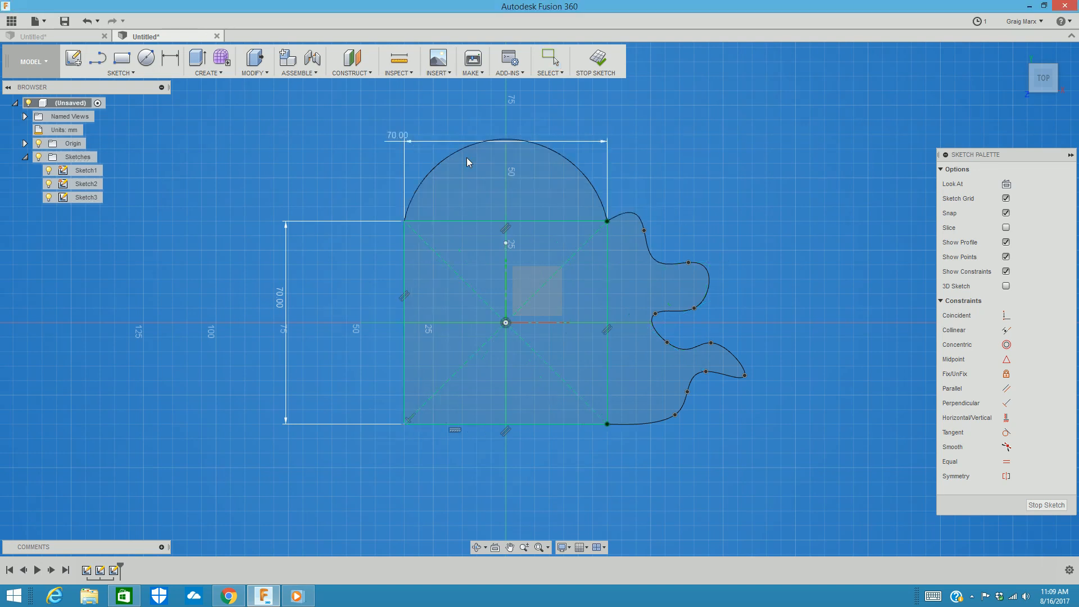
Remove the tangent handle from the spline's fit point at X 65, Y 5 mm
{"action": "left_click", "coordinate": [674, 262]}
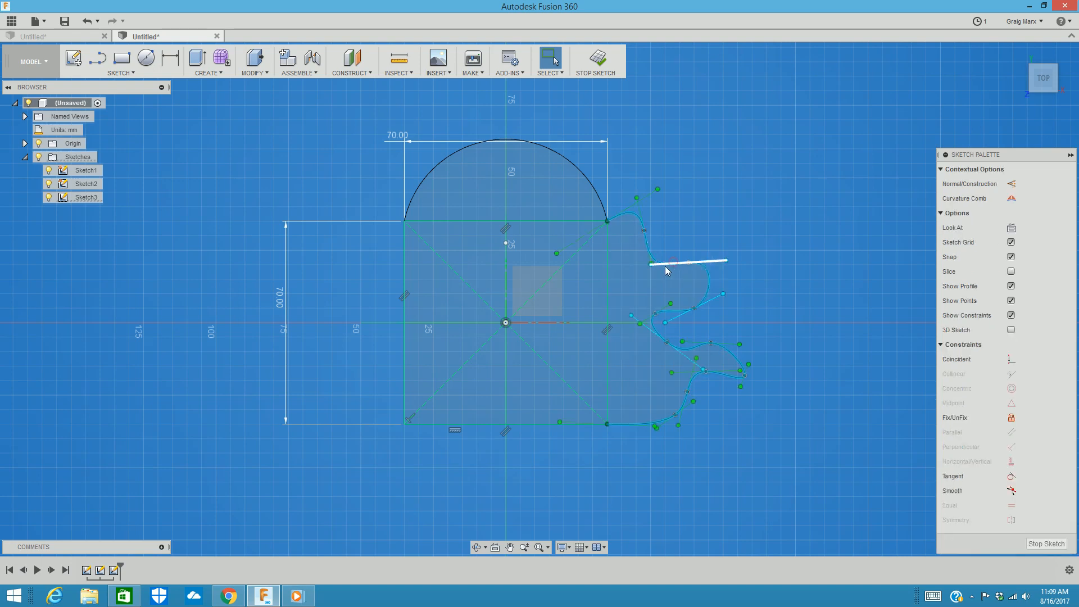
{"action": "left_click", "coordinate": [638, 225]}
{"action": "left_click_drag", "start_coordinate": [654, 332], "coordinate": [699, 306]}
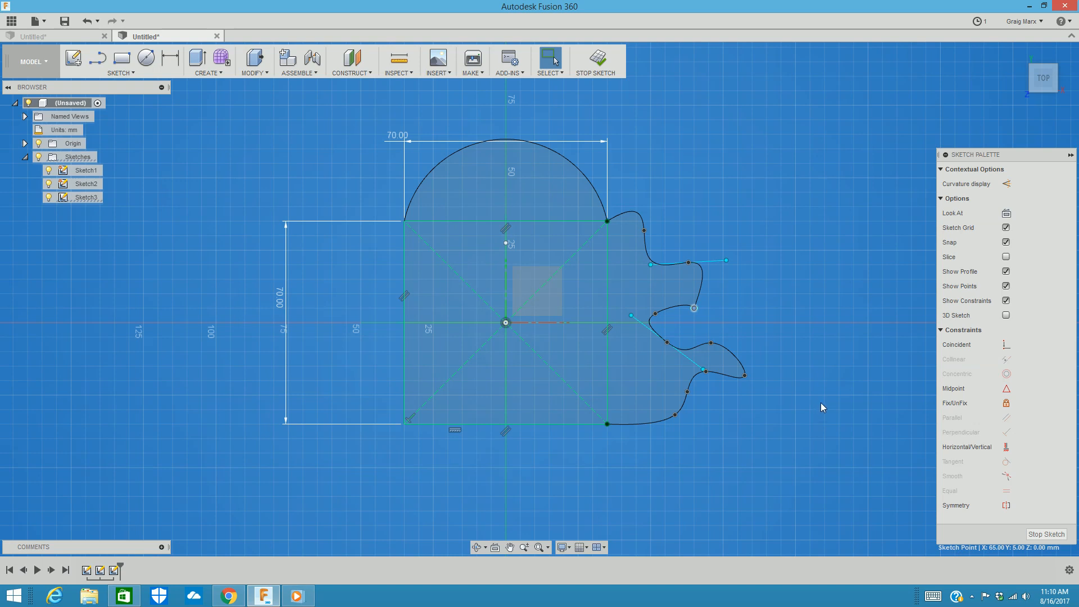
Roll the timeline back to just after Sketch1 and show the model from the left
{"action": "mouse_move", "coordinate": [1047, 89]}
{"action": "left_mouse_down"}
{"action": "mouse_move", "coordinate": [1074, 95]}
{"action": "mouse_move", "coordinate": [1075, 131]}
{"action": "mouse_move", "coordinate": [1040, 121]}
{"action": "left_mouse_up"}
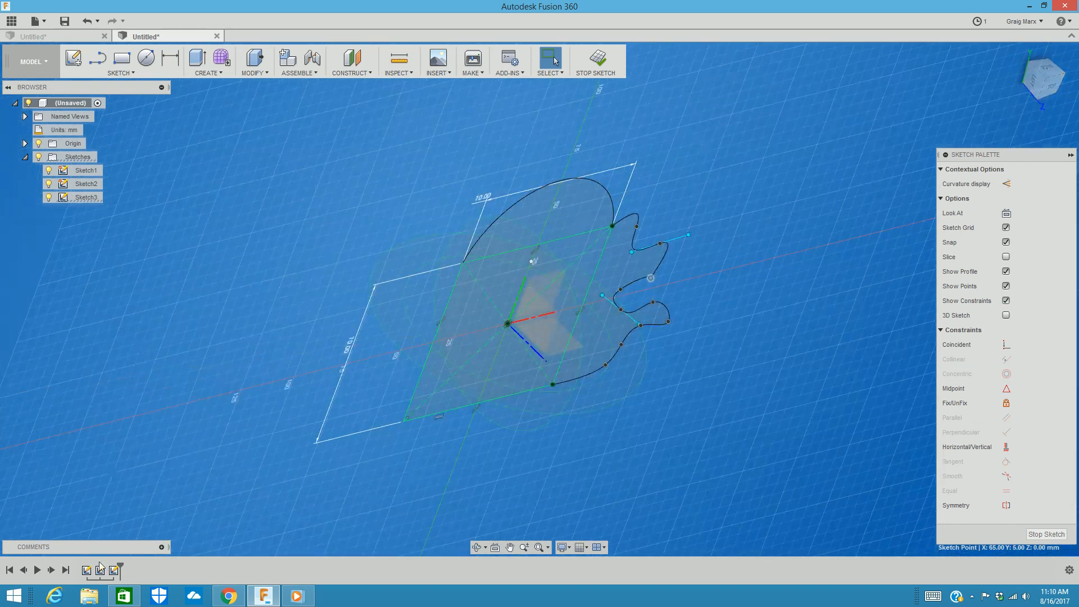
{"action": "left_click_drag", "start_coordinate": [120, 567], "coordinate": [95, 566]}
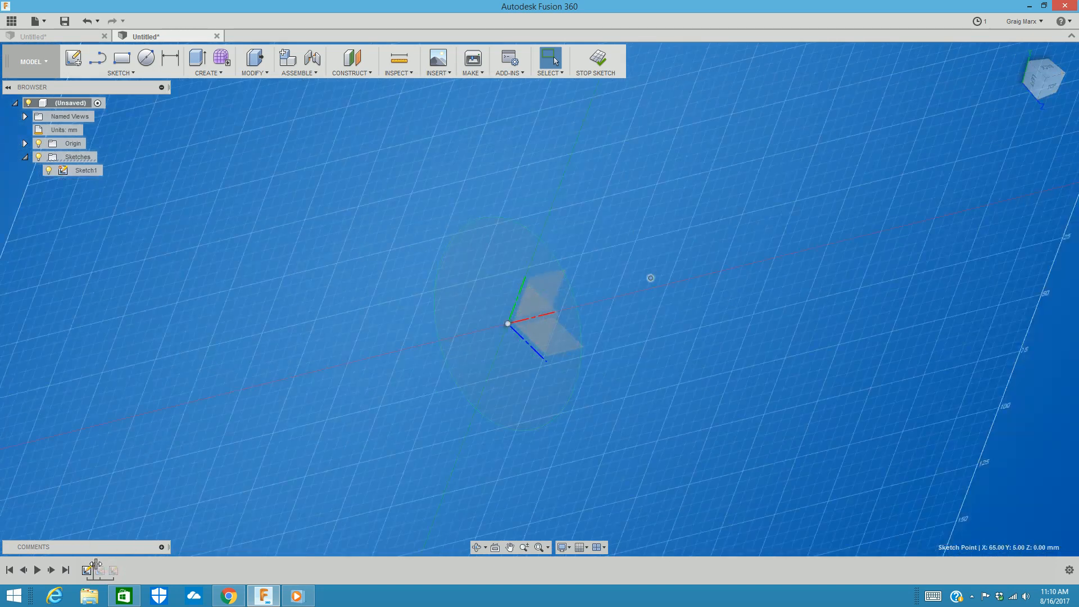
{"action": "left_click", "coordinate": [1038, 87]}
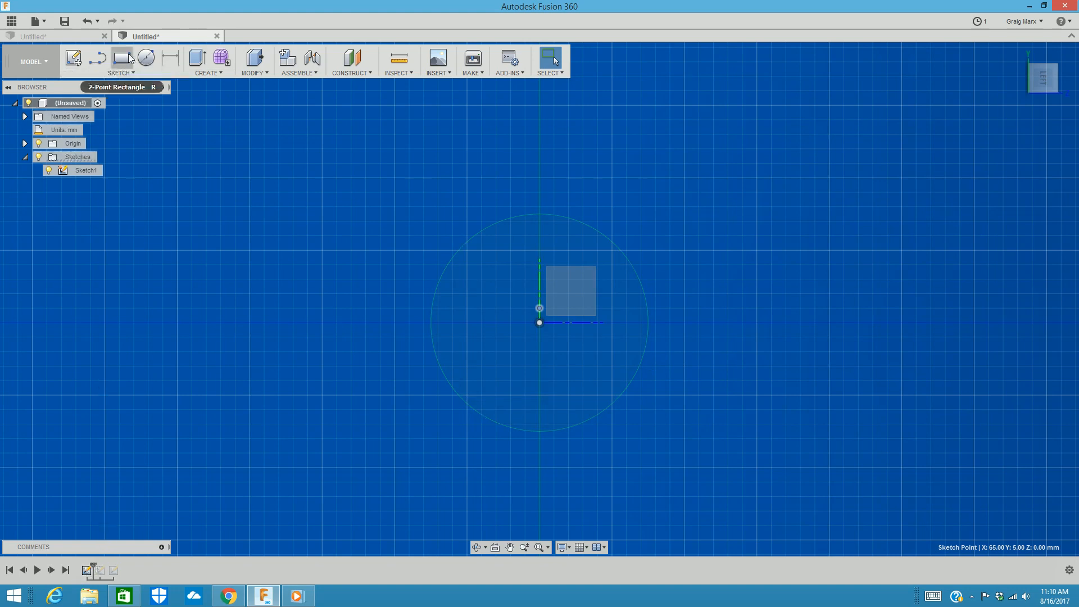
Start an Offset in Sketch1 using its 75 mm diameter circle as the source curve
{"action": "left_click", "coordinate": [123, 74]}
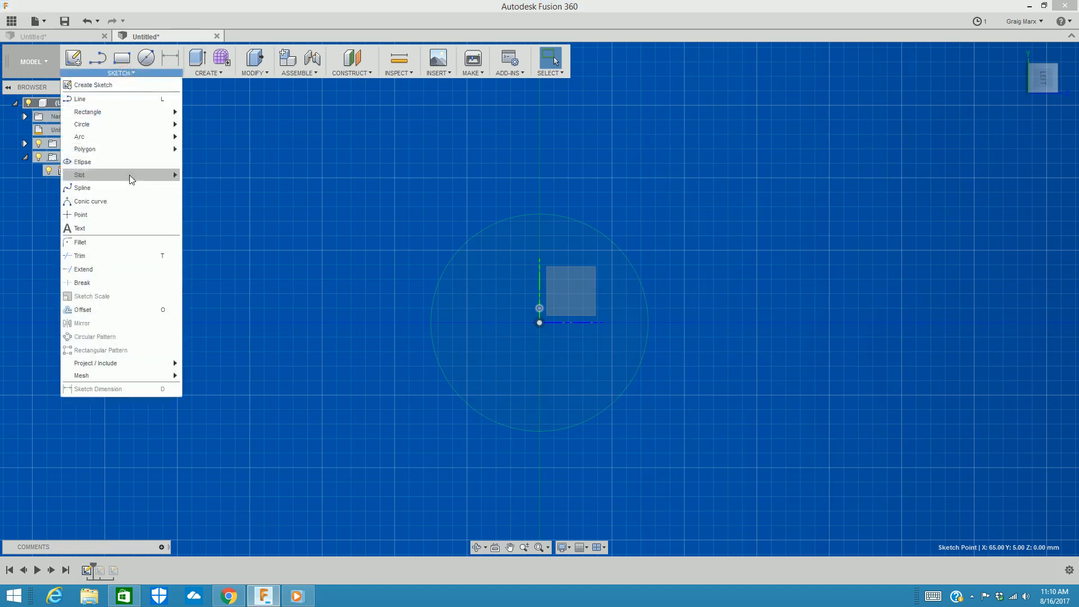
{"action": "left_click", "coordinate": [100, 310]}
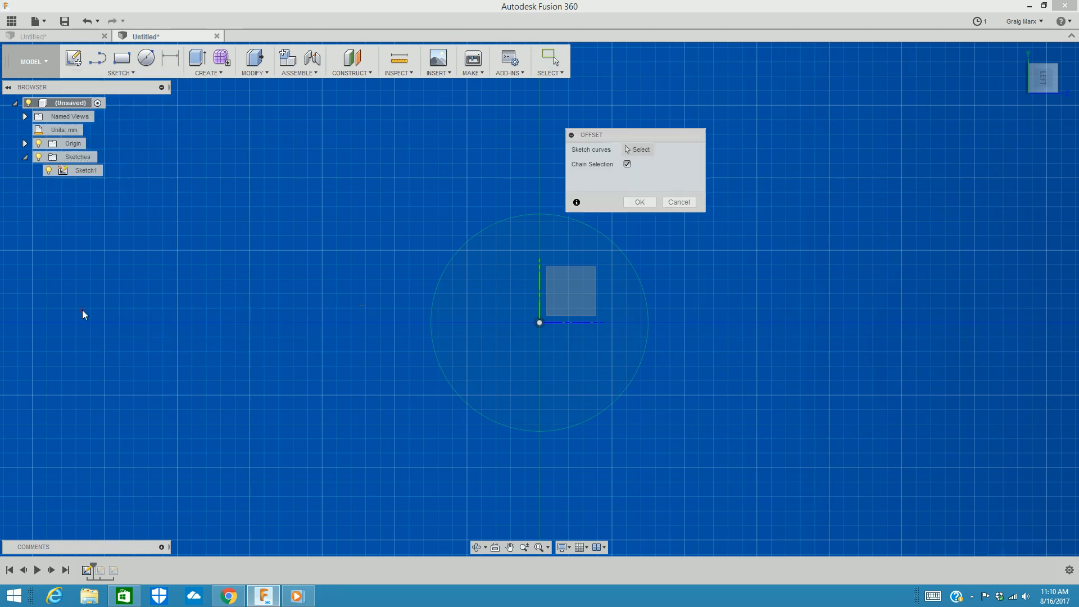
{"action": "left_click", "coordinate": [465, 240]}
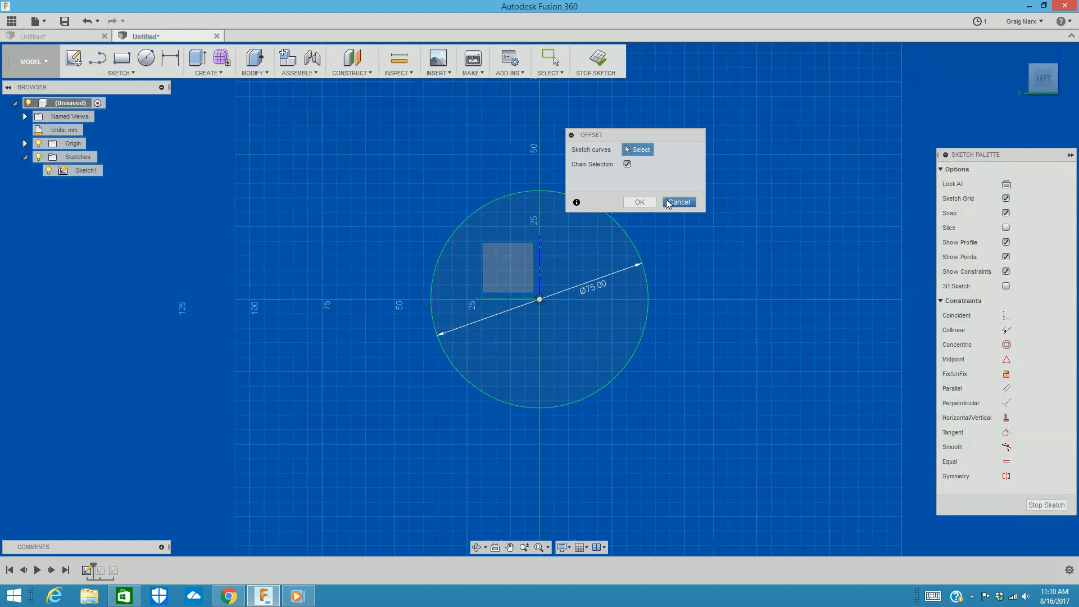
{"action": "left_click_drag", "start_coordinate": [601, 132], "coordinate": [702, 116]}
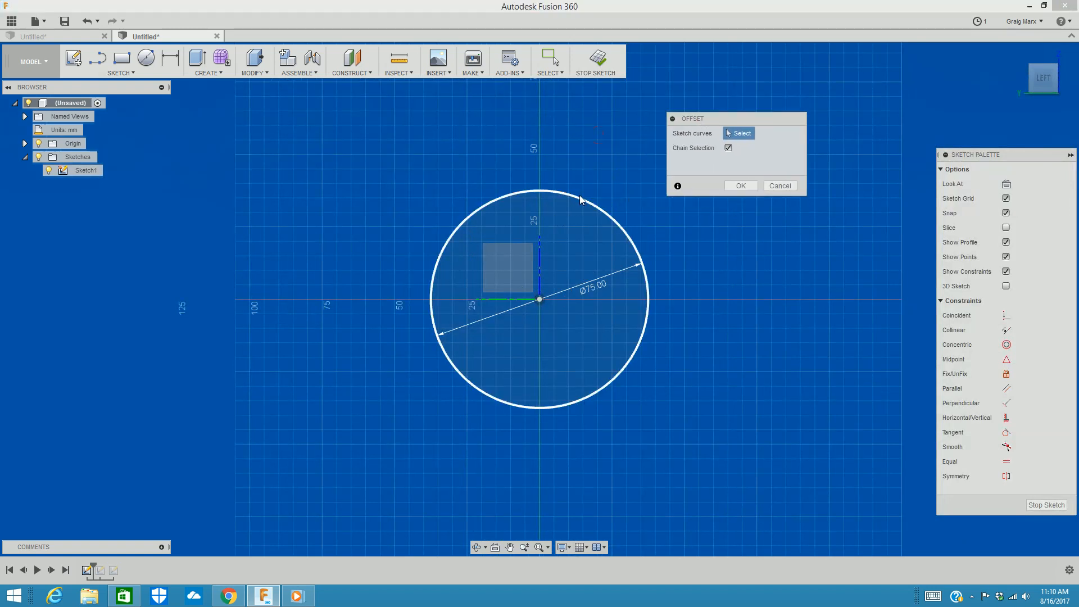
{"action": "left_click", "coordinate": [579, 195]}
Try various offset positions inside and outside the circle, ending about 10 mm outside it
{"action": "mouse_move", "coordinate": [576, 195]}
{"action": "left_mouse_down"}
{"action": "mouse_move", "coordinate": [566, 218]}
{"action": "mouse_move", "coordinate": [582, 158]}
{"action": "mouse_move", "coordinate": [562, 218]}
{"action": "mouse_move", "coordinate": [570, 208]}
{"action": "left_mouse_up"}
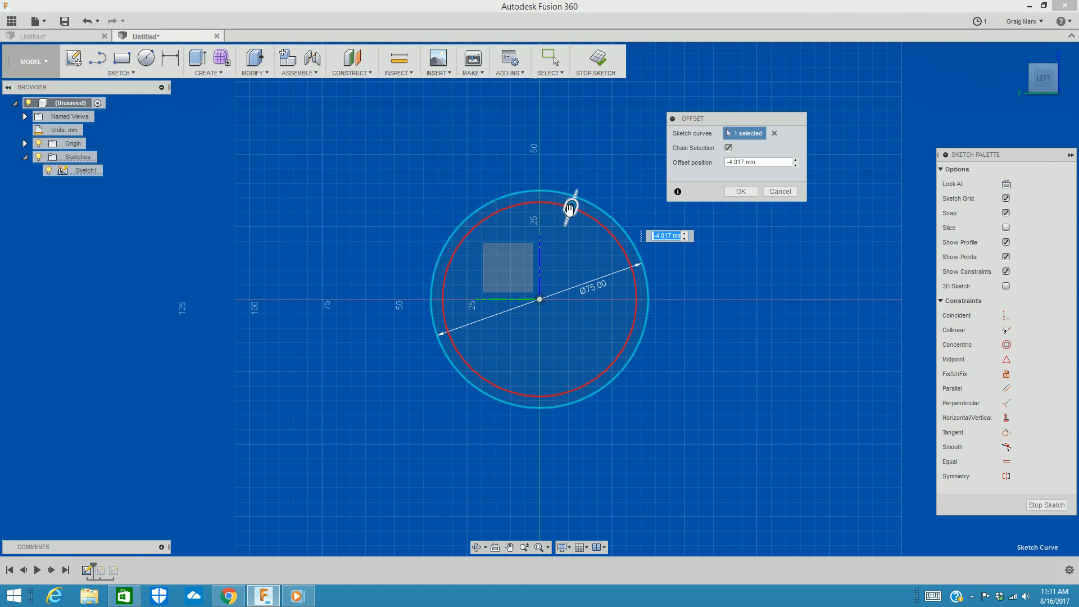
{"action": "left_click_drag", "start_coordinate": [570, 208], "coordinate": [569, 214]}
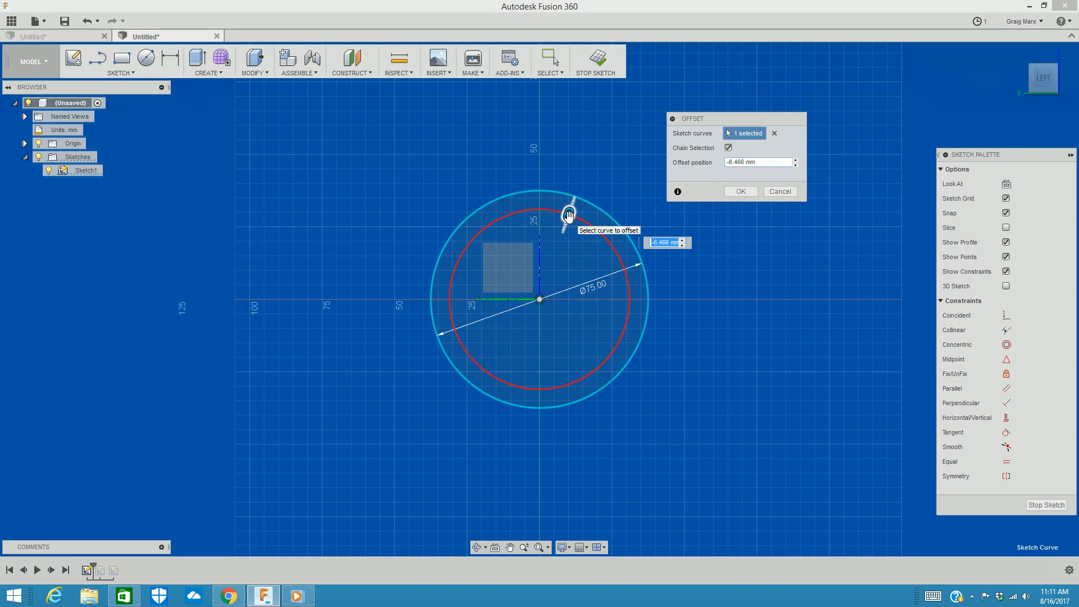
{"action": "left_click_drag", "start_coordinate": [569, 214], "coordinate": [612, 192]}
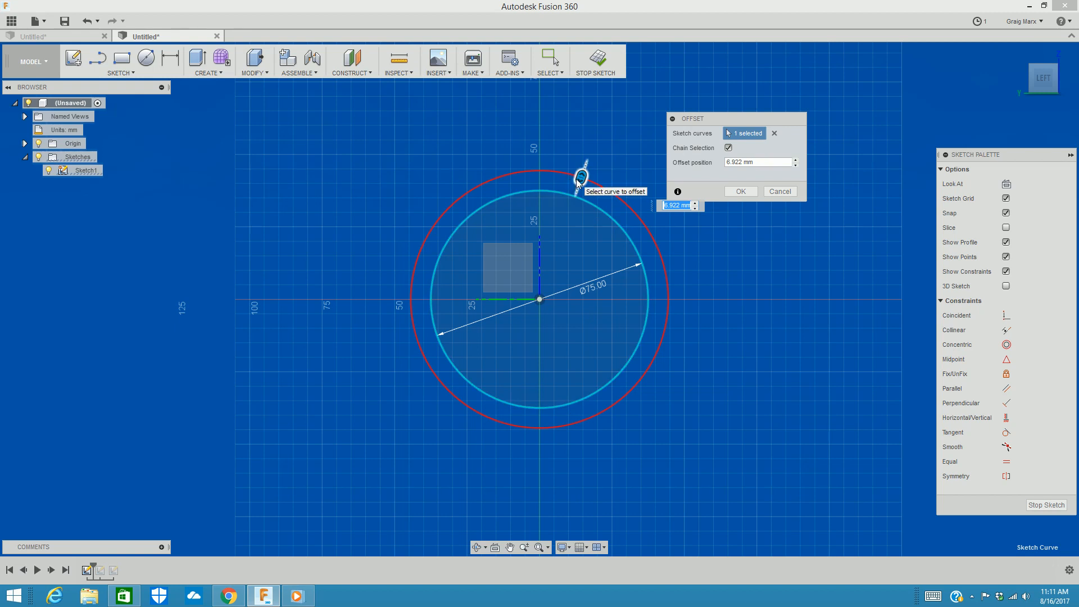
{"action": "left_click_drag", "start_coordinate": [578, 181], "coordinate": [572, 221]}
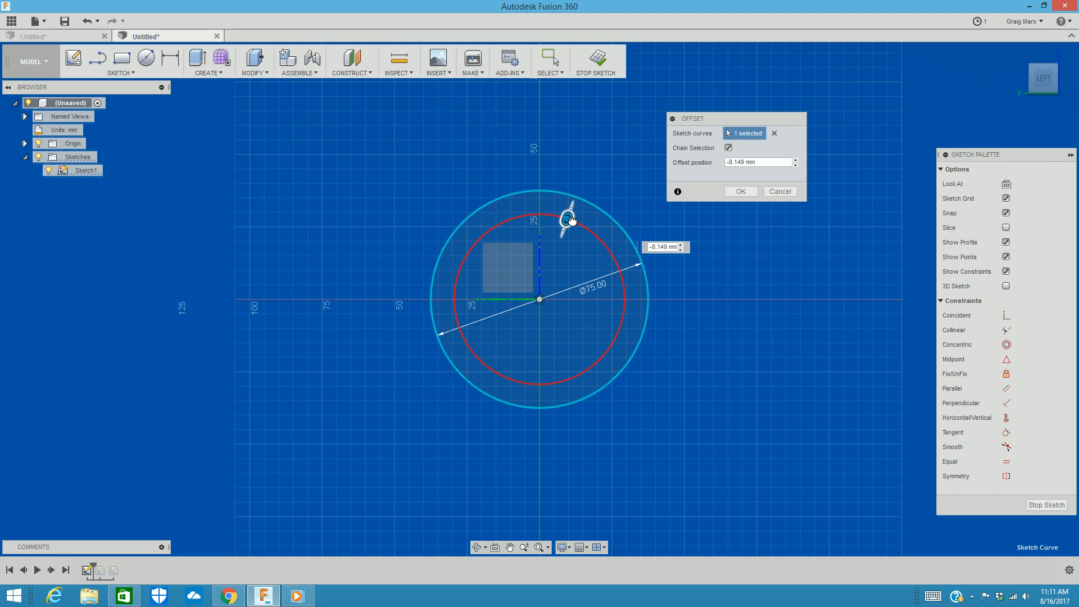
{"action": "left_click_drag", "start_coordinate": [572, 221], "coordinate": [613, 171]}
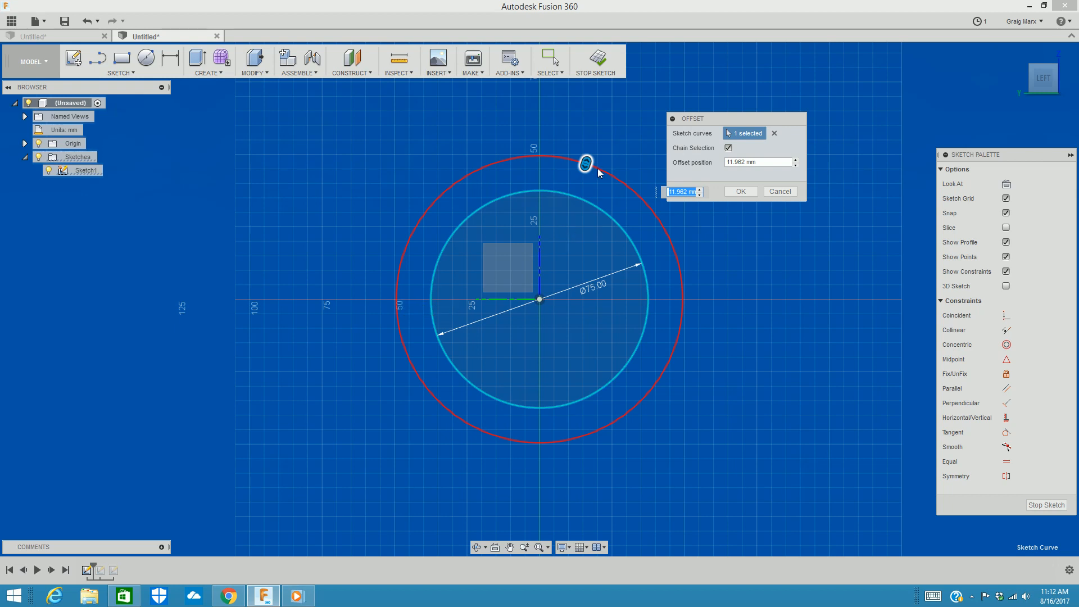
{"action": "left_click_drag", "start_coordinate": [589, 163], "coordinate": [584, 169]}
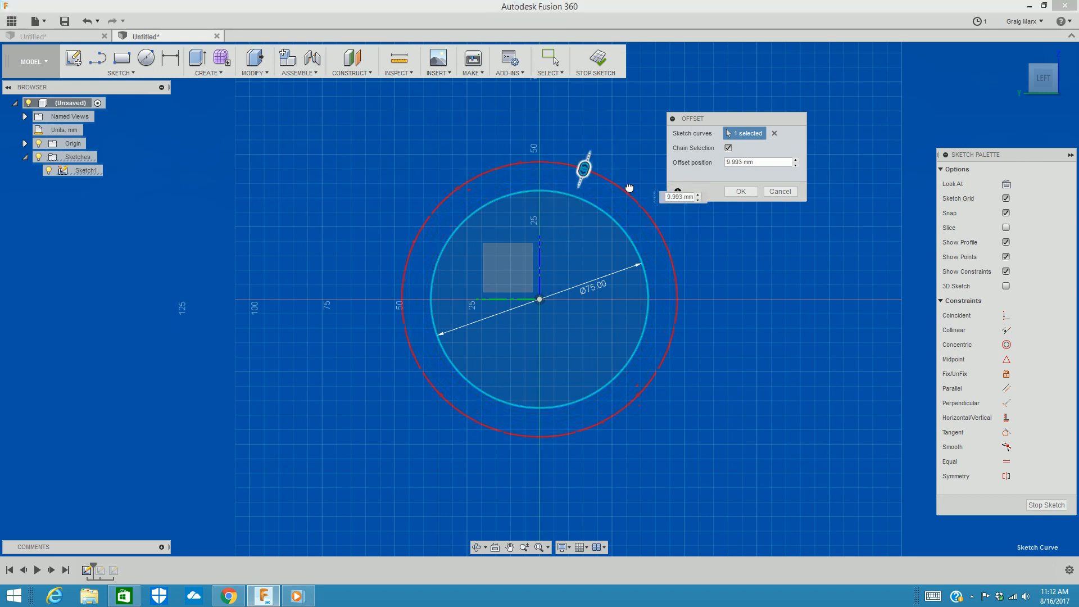
Set the offset position to 25/2 mm outside the circle and complete the offset
{"action": "left_click", "coordinate": [765, 163]}
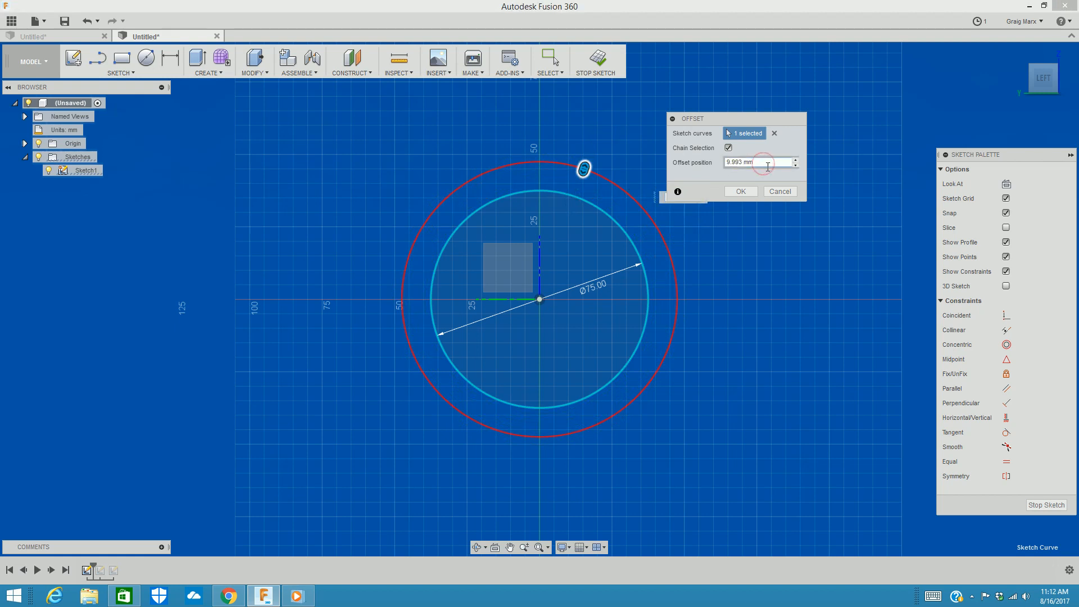
{"action": "left_click_drag", "start_coordinate": [761, 163], "coordinate": [669, 162]}
{"action": "left_click", "coordinate": [585, 166]}
{"action": "left_click_drag", "start_coordinate": [583, 162], "coordinate": [583, 171]}
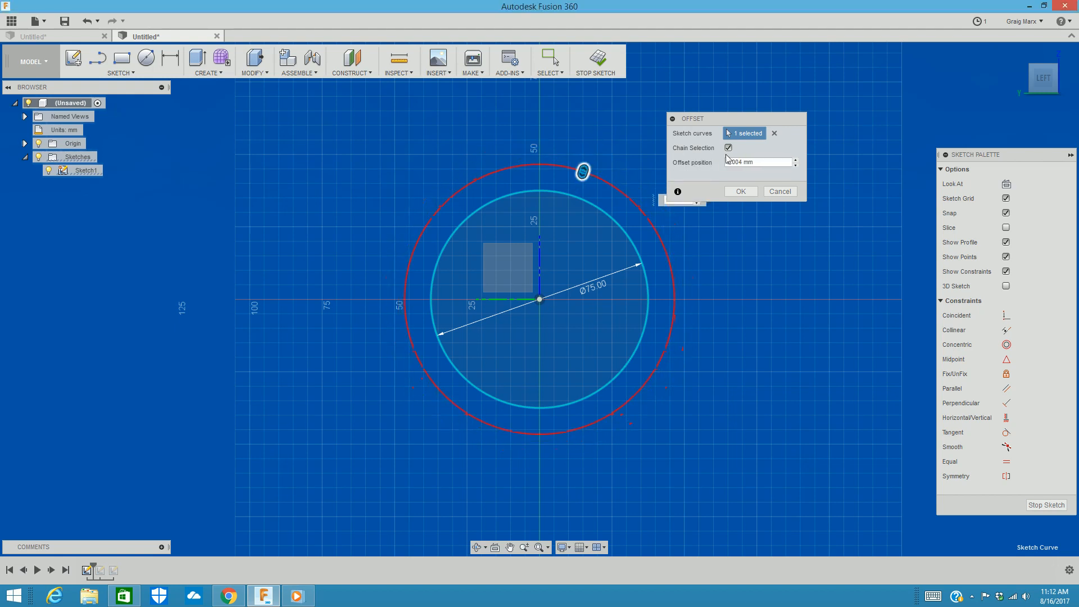
{"action": "type", "text": "2"}
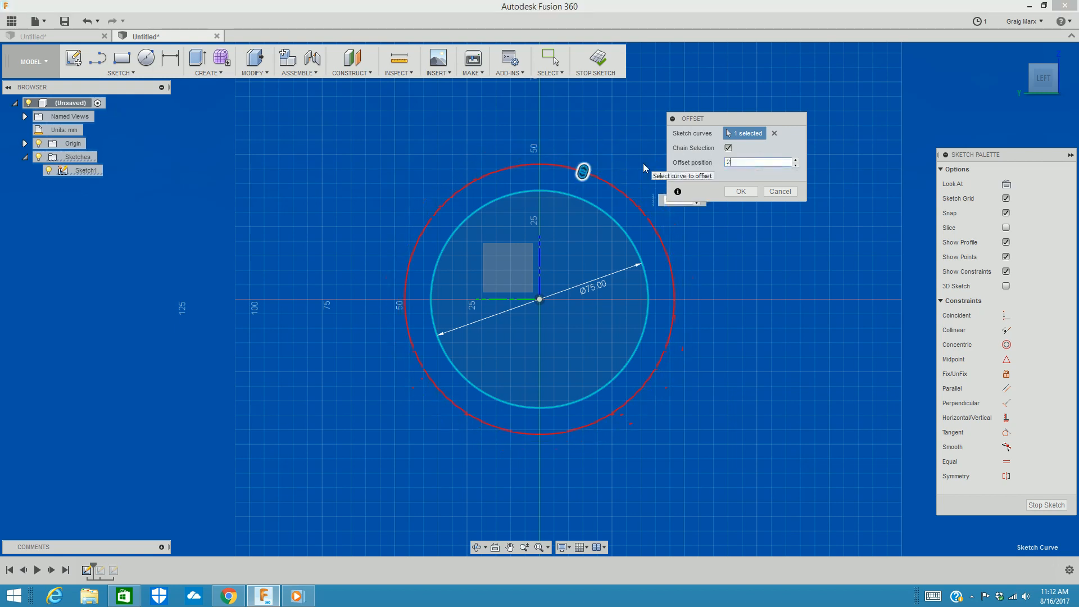
{"action": "type", "text": "5/2"}
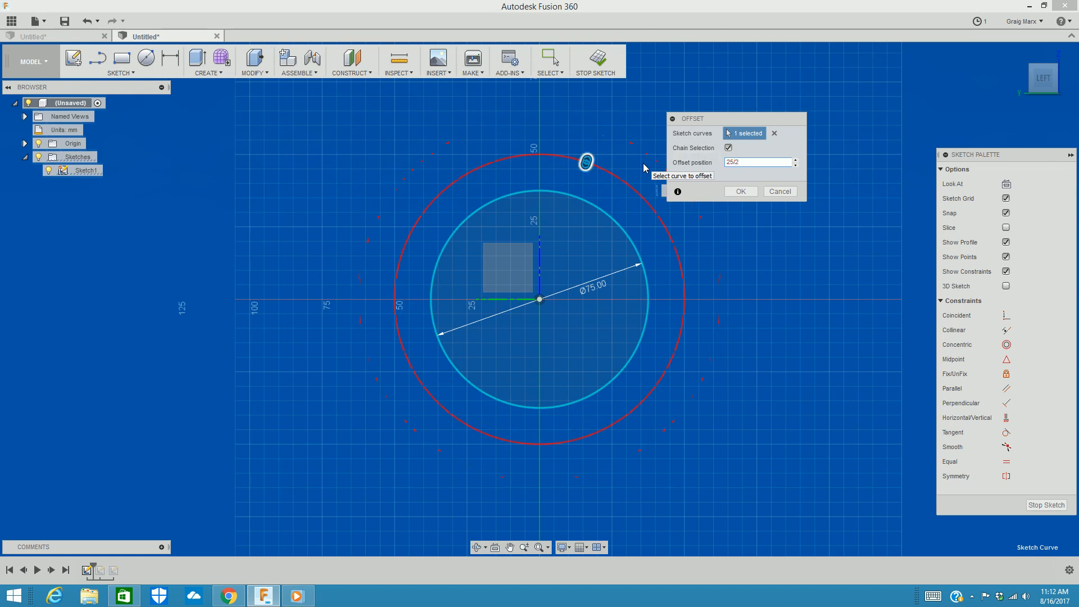
{"action": "key", "text": "Return"}
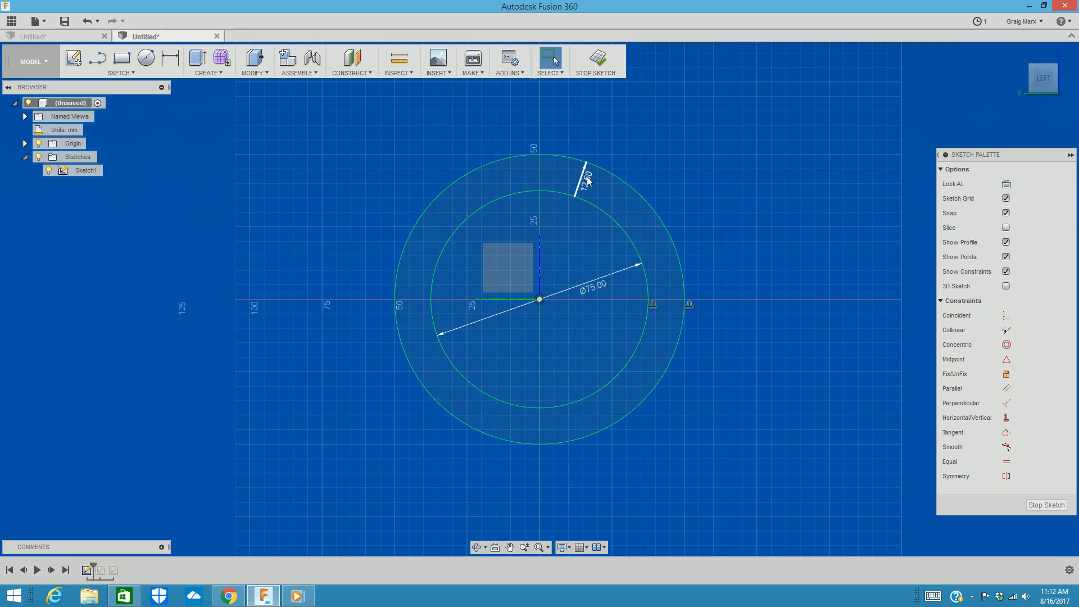
Change the offset dimension between the two circles to 25 mm
{"action": "double_click", "coordinate": [587, 179]}
{"action": "type", "text": "25"}
{"action": "key", "text": "Return"}
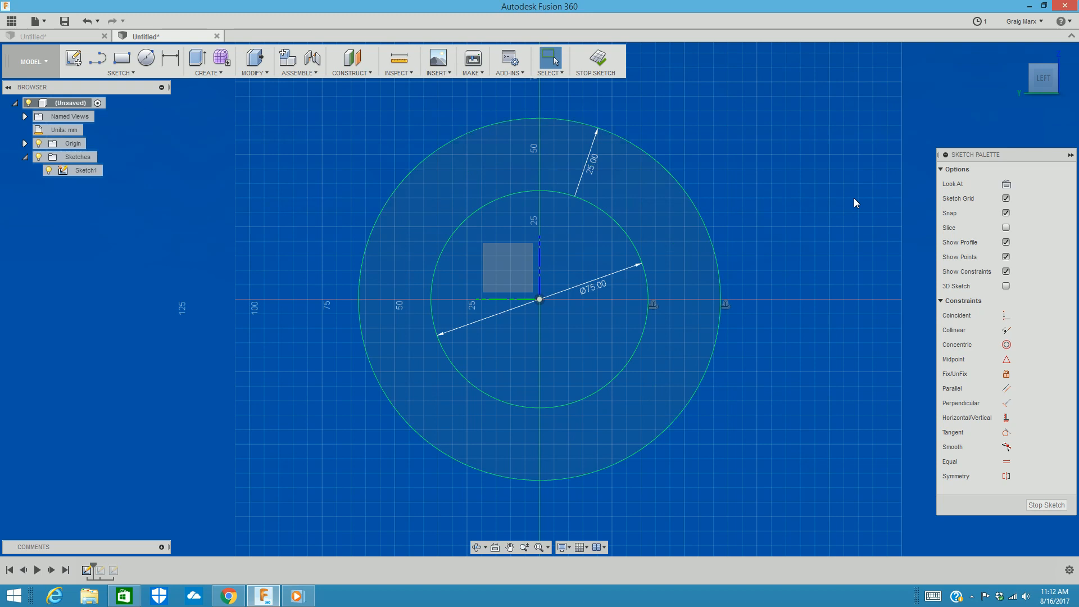
Measure the diameter of the outer offset circle
{"action": "left_click", "coordinate": [406, 73]}
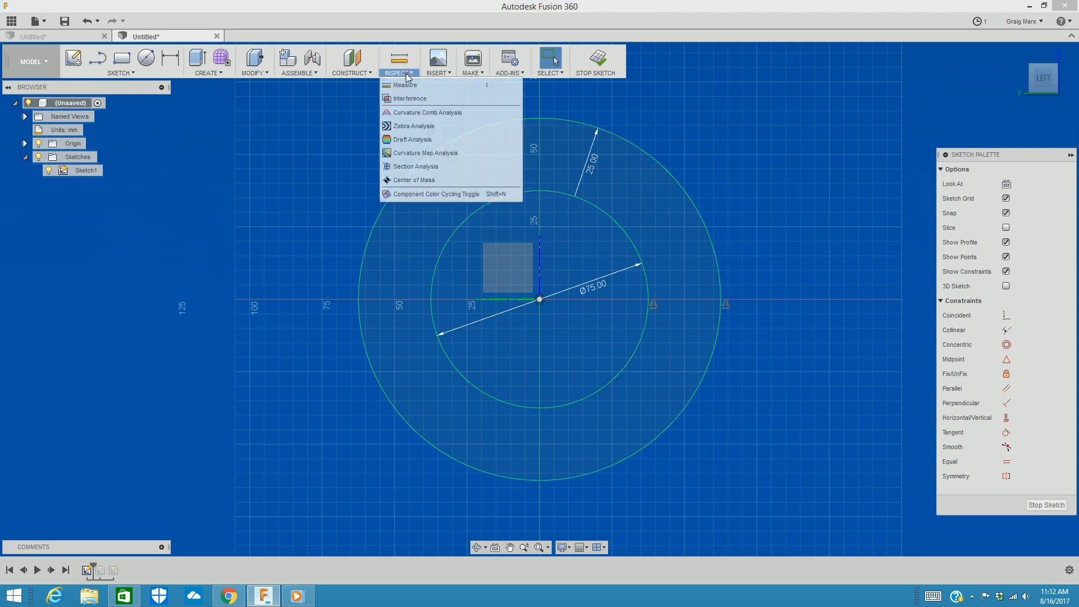
{"action": "left_click", "coordinate": [411, 85]}
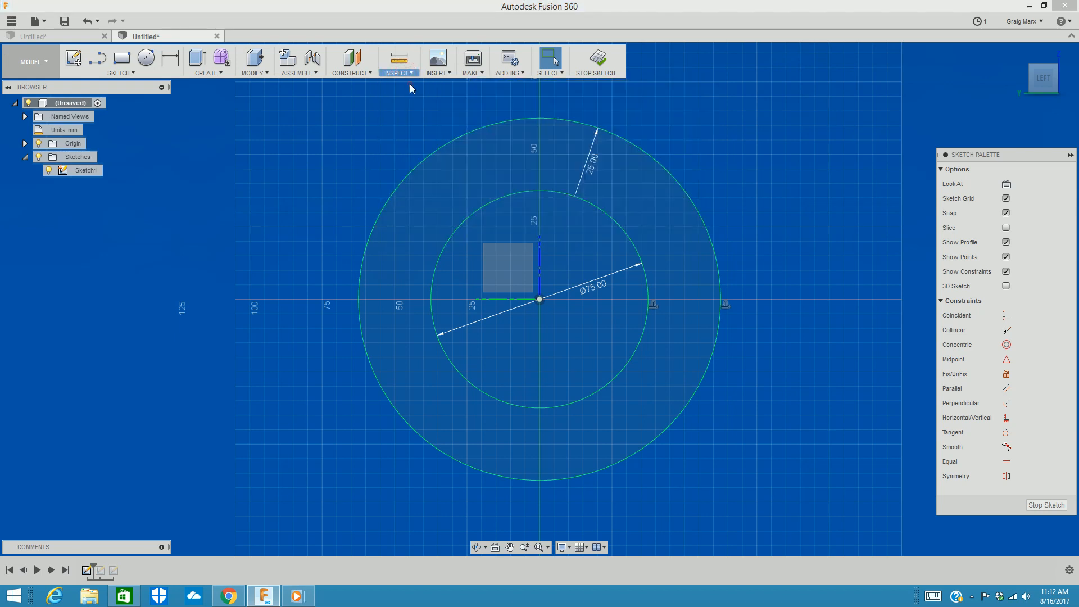
{"action": "left_click", "coordinate": [558, 119]}
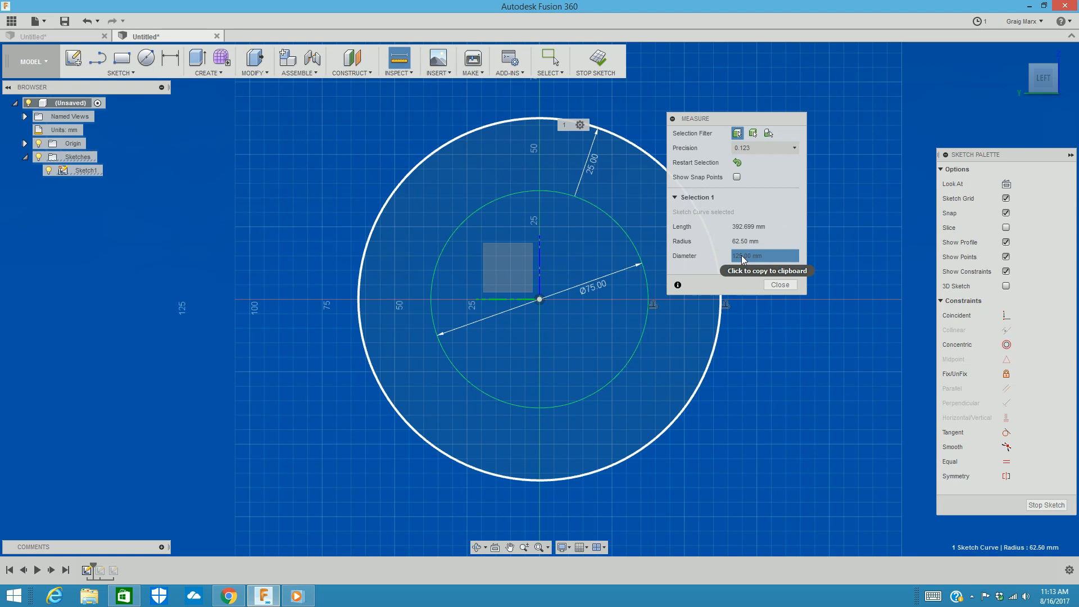
{"action": "left_click", "coordinate": [792, 285]}
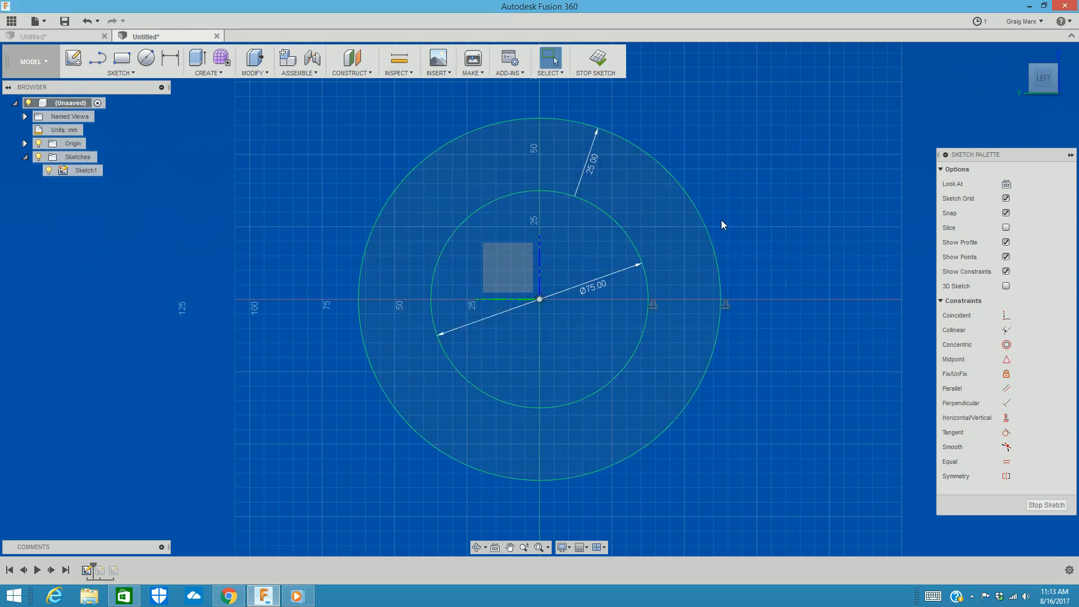
Set the offset dimension between the two circles to 12.5 mm
{"action": "double_click", "coordinate": [594, 167]}
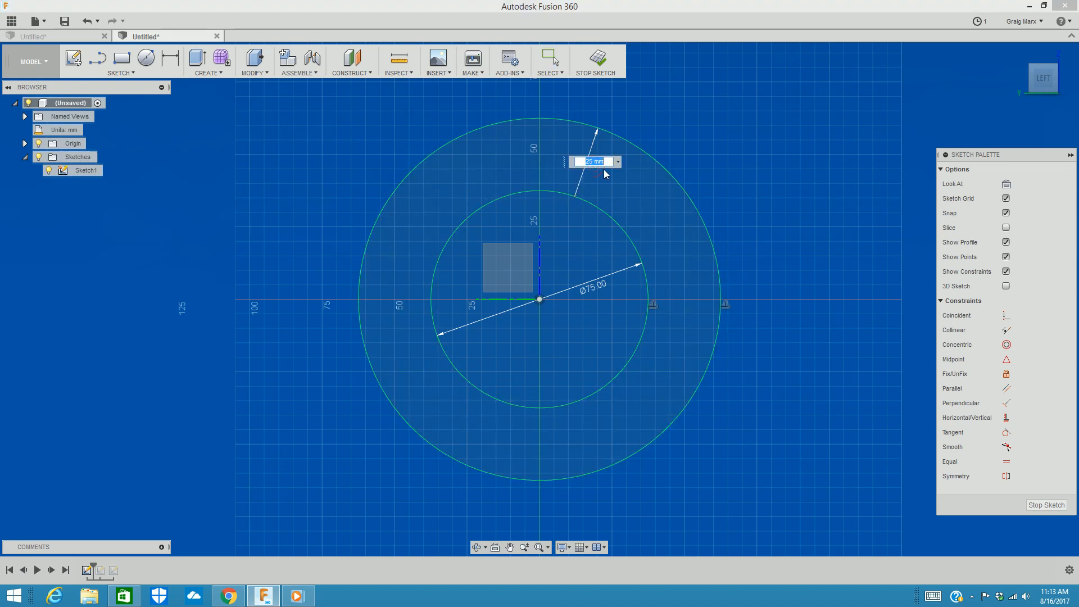
{"action": "type", "text": "12.5"}
{"action": "key", "text": "Return"}
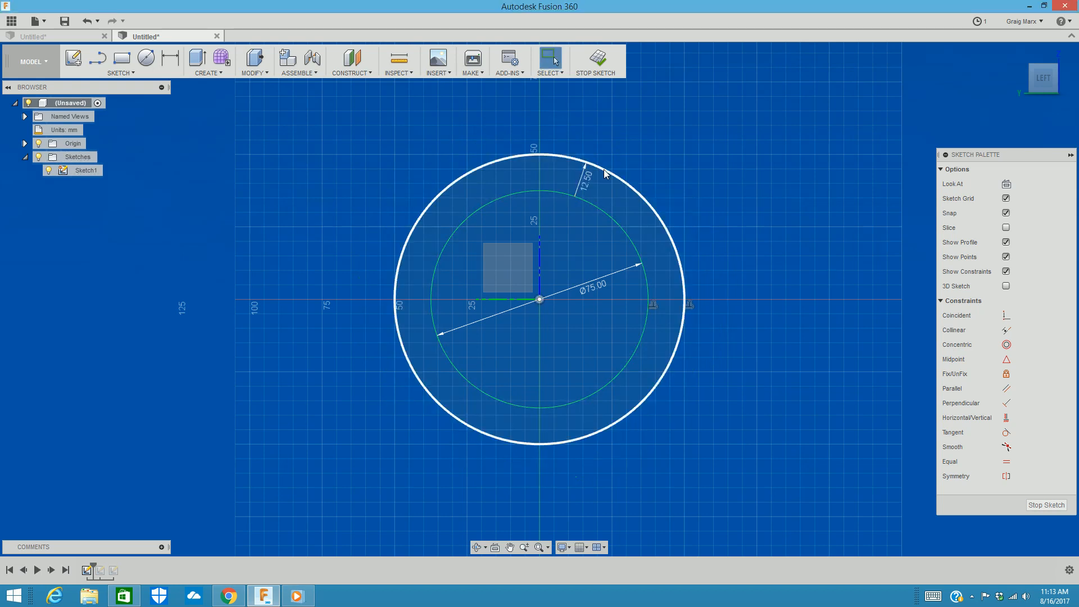
Measure the resized outer circle's diameter and end the measurement
{"action": "left_click", "coordinate": [402, 68]}
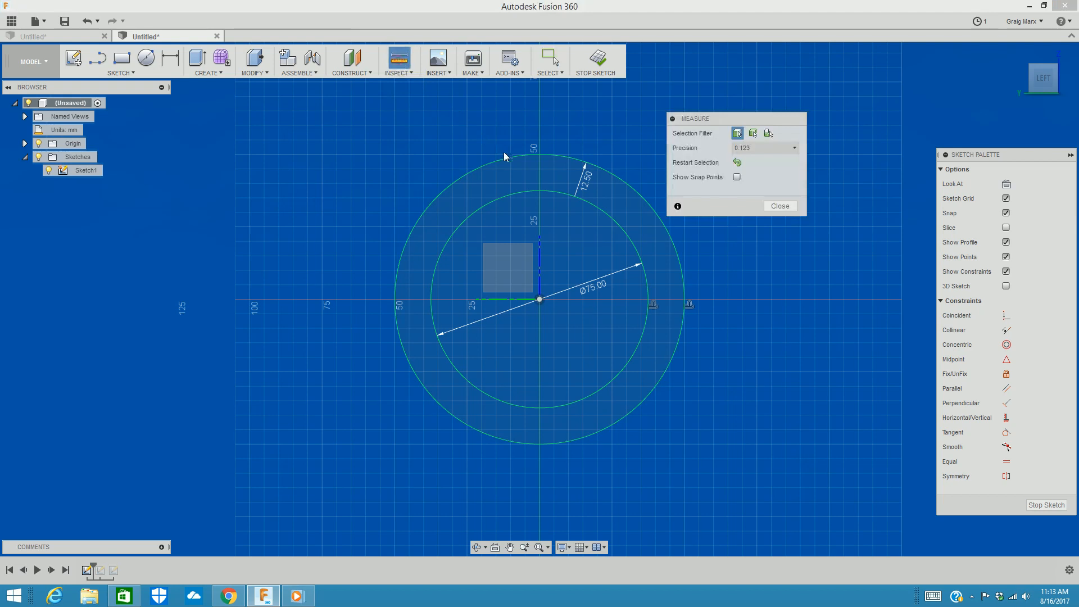
{"action": "left_click", "coordinate": [503, 157]}
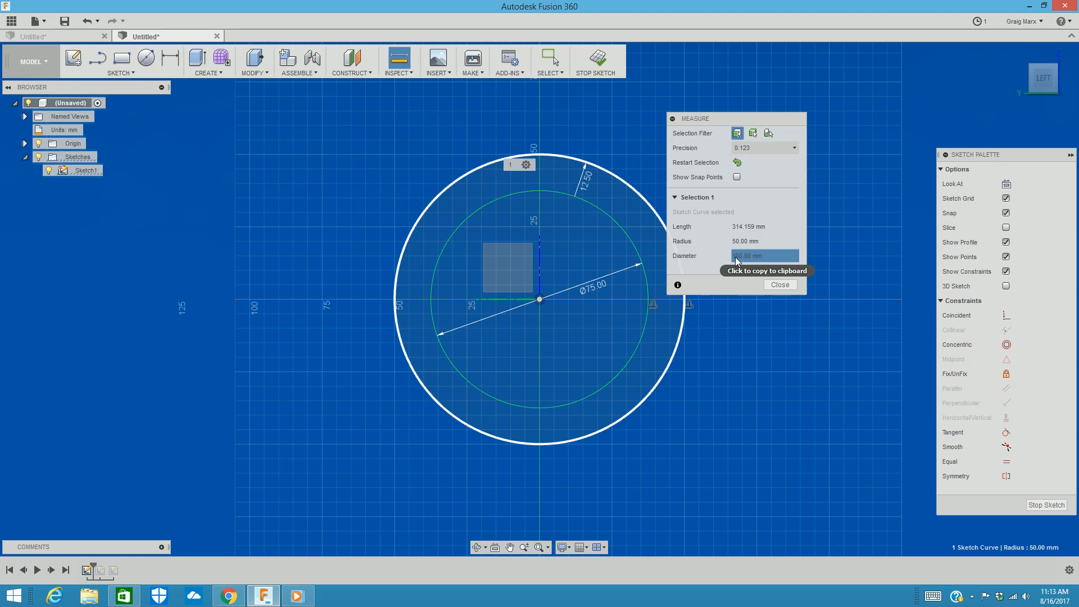
{"action": "left_click", "coordinate": [117, 77]}
{"action": "left_click", "coordinate": [117, 76]}
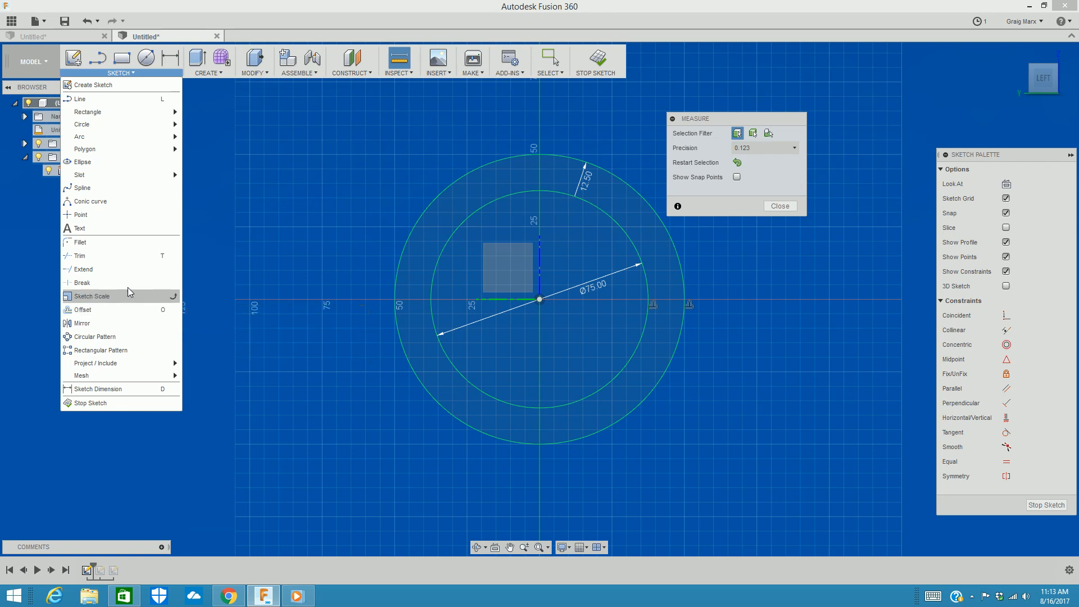
{"action": "left_click", "coordinate": [779, 206]}
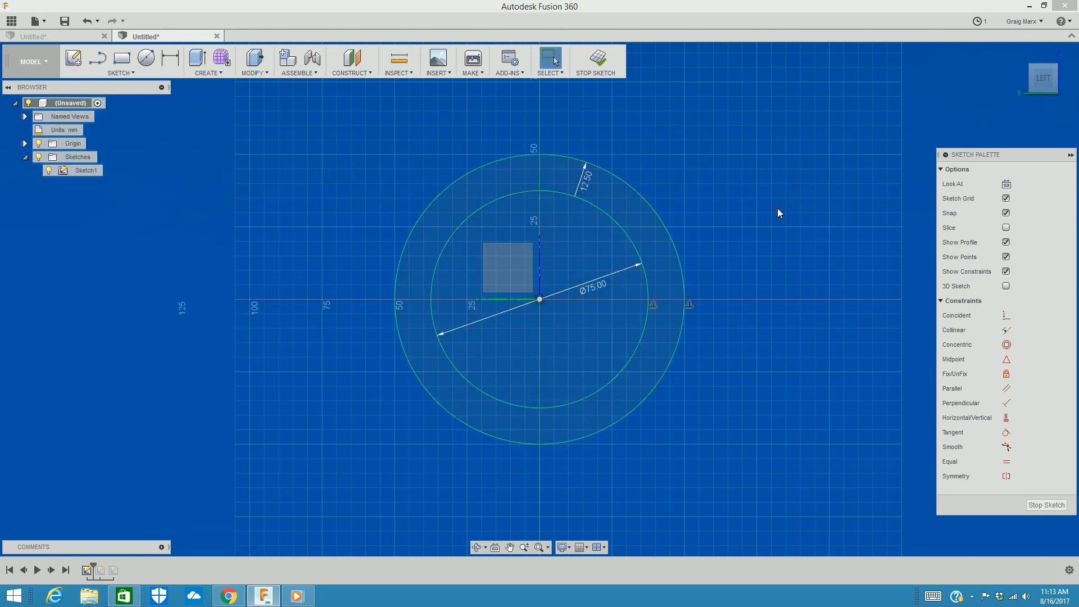
Finish editing Sketch1 and roll the timeline forward to just after Sketch3
{"action": "left_click", "coordinate": [614, 62]}
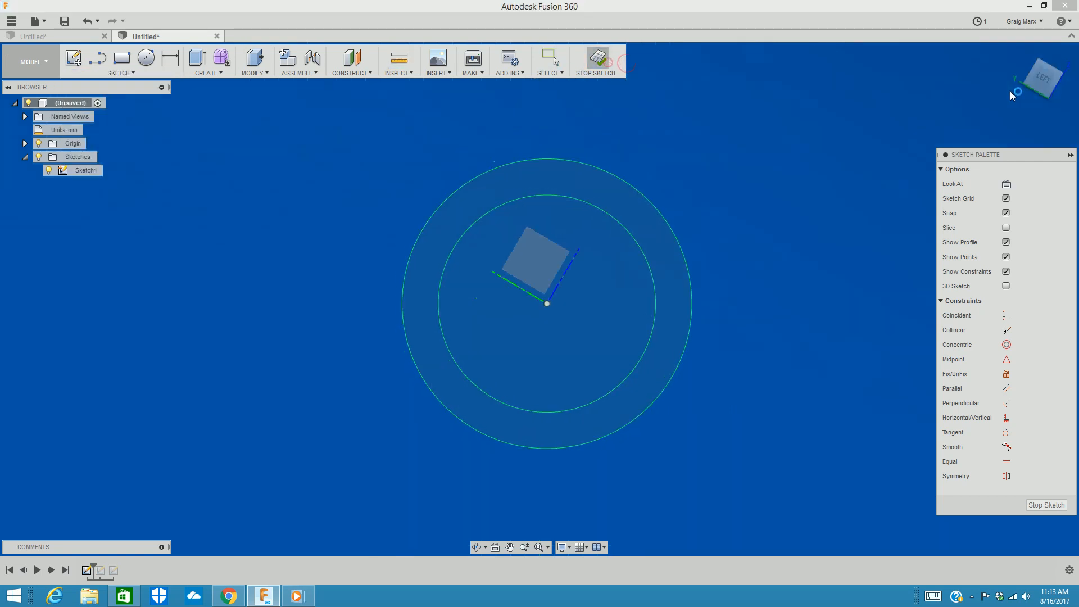
{"action": "left_click_drag", "start_coordinate": [1041, 82], "coordinate": [1014, 84]}
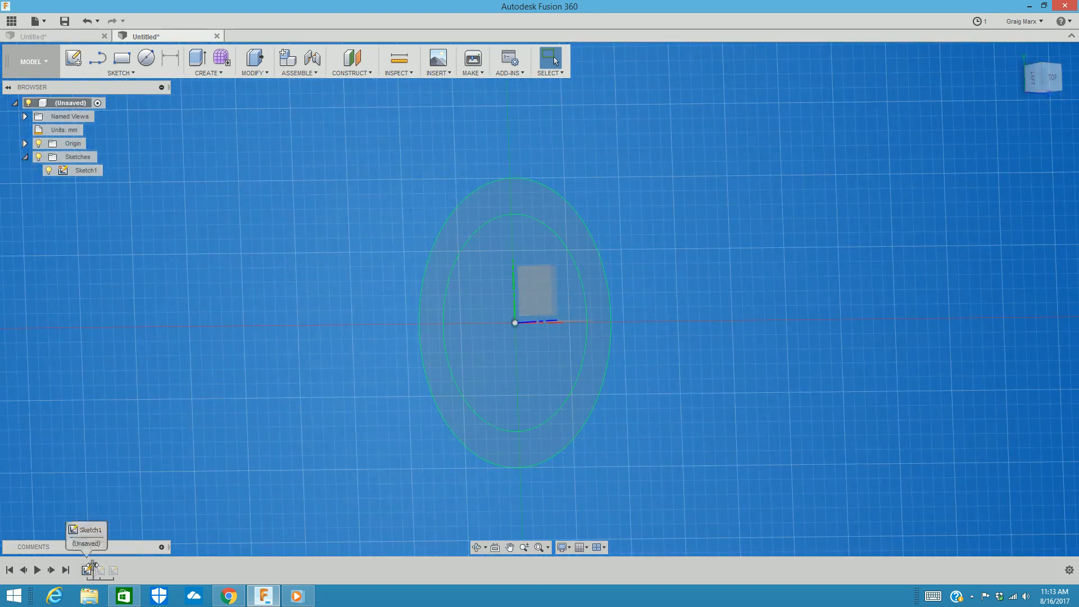
{"action": "left_click_drag", "start_coordinate": [92, 565], "coordinate": [120, 565]}
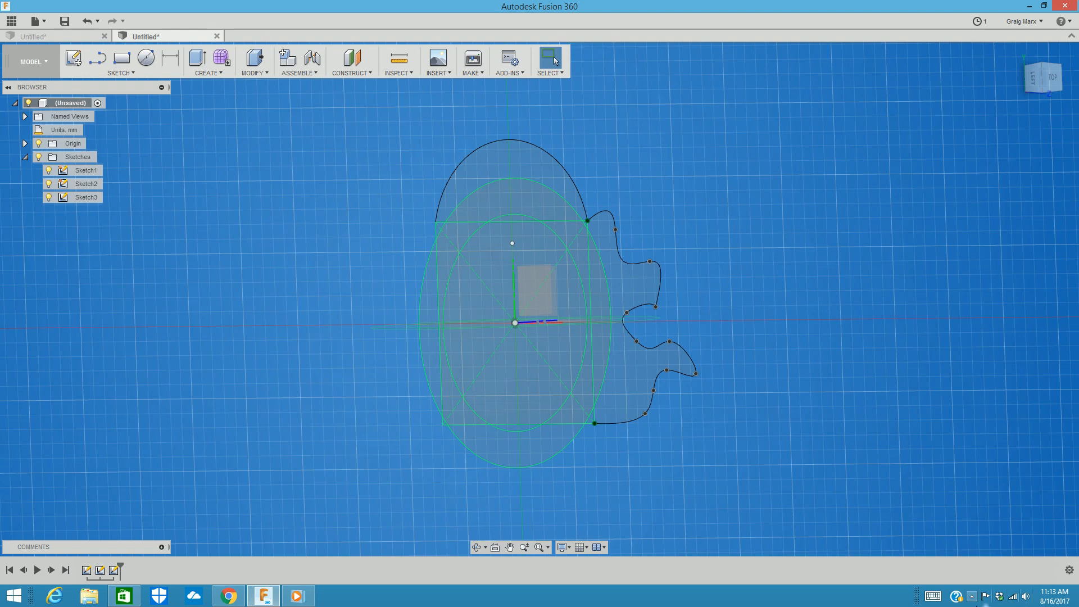
{"action": "left_click", "coordinate": [972, 598]}
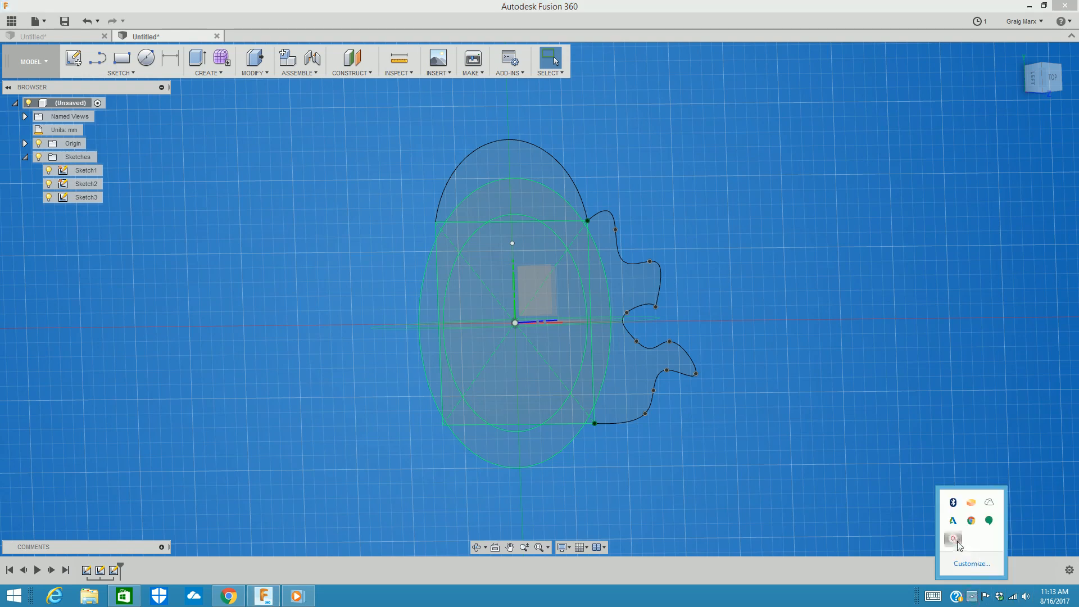